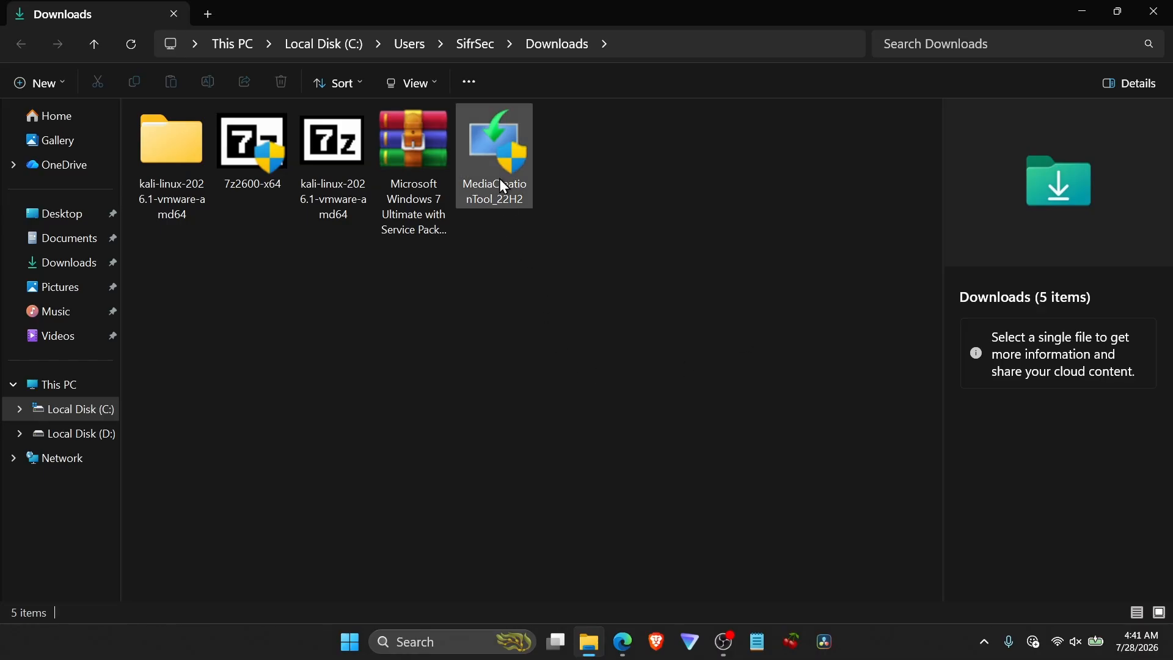
# Launch MediaCreationTool_22H2 from Downloads and close the File Explorer and browser windows behind it.
pyautogui.click(502, 174)
pyautogui.doubleClick(506, 179)
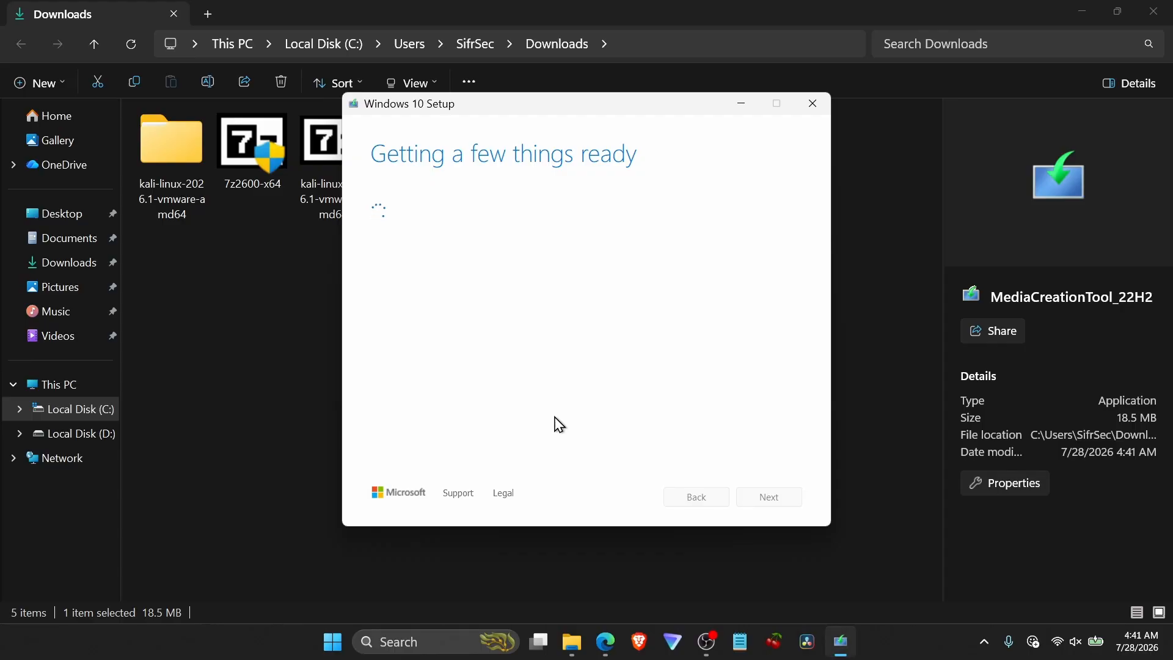
pyautogui.click(1157, 10)
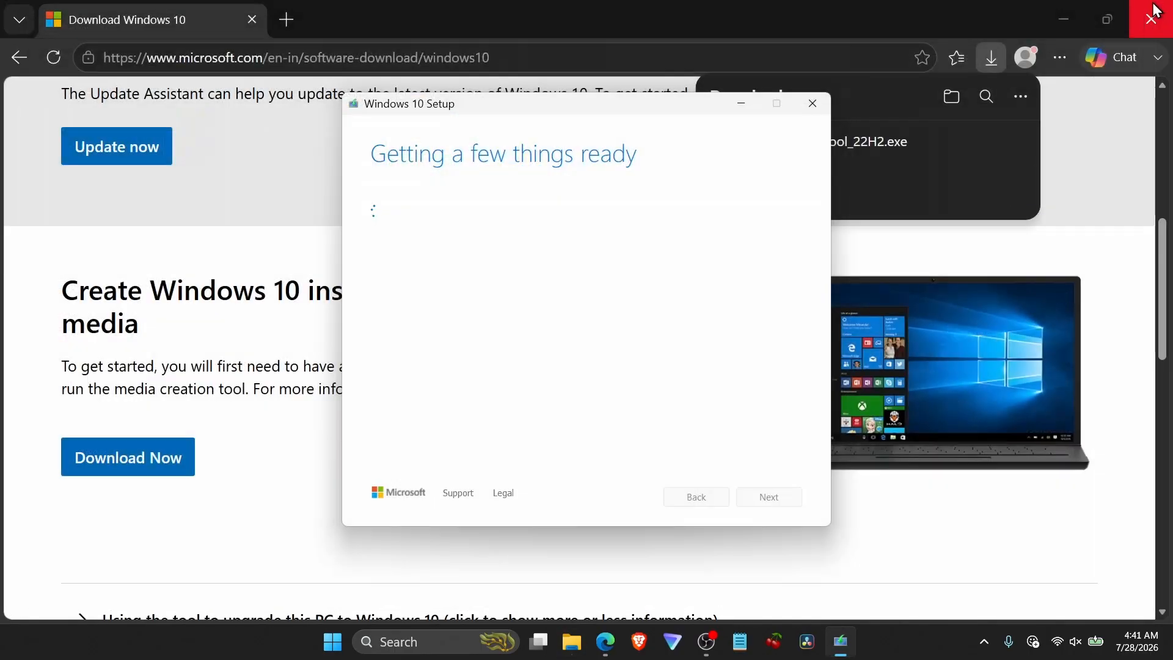
pyautogui.click(1157, 10)
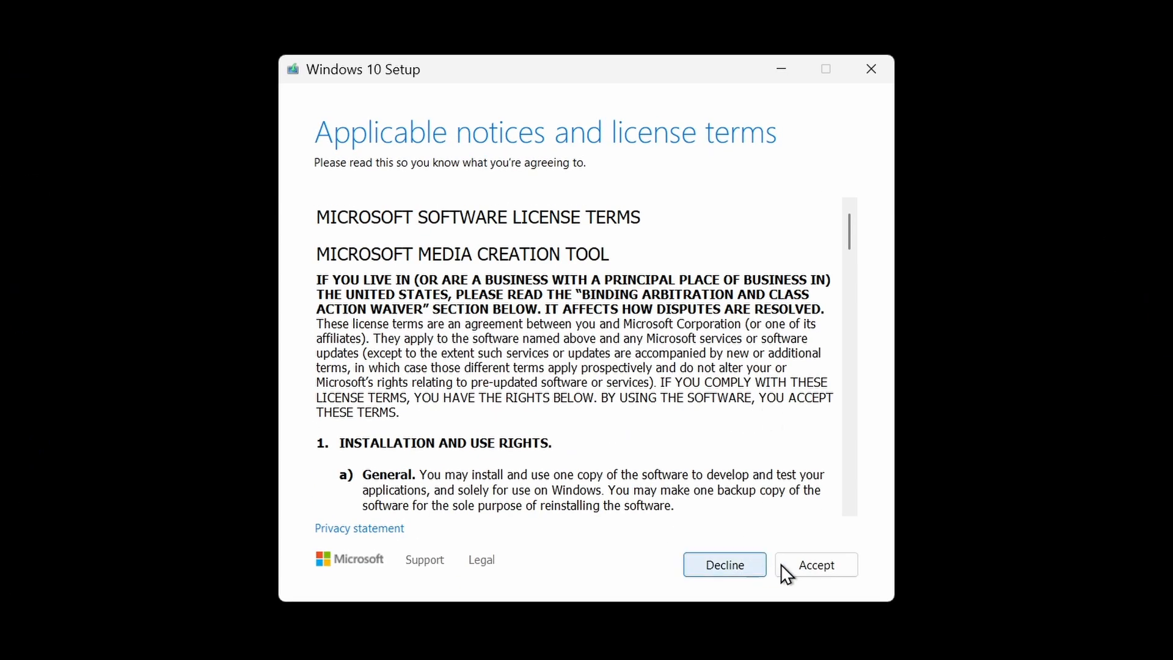
# Proceed past the setup start and choose to create installation media for another PC.
pyautogui.click(750, 501)
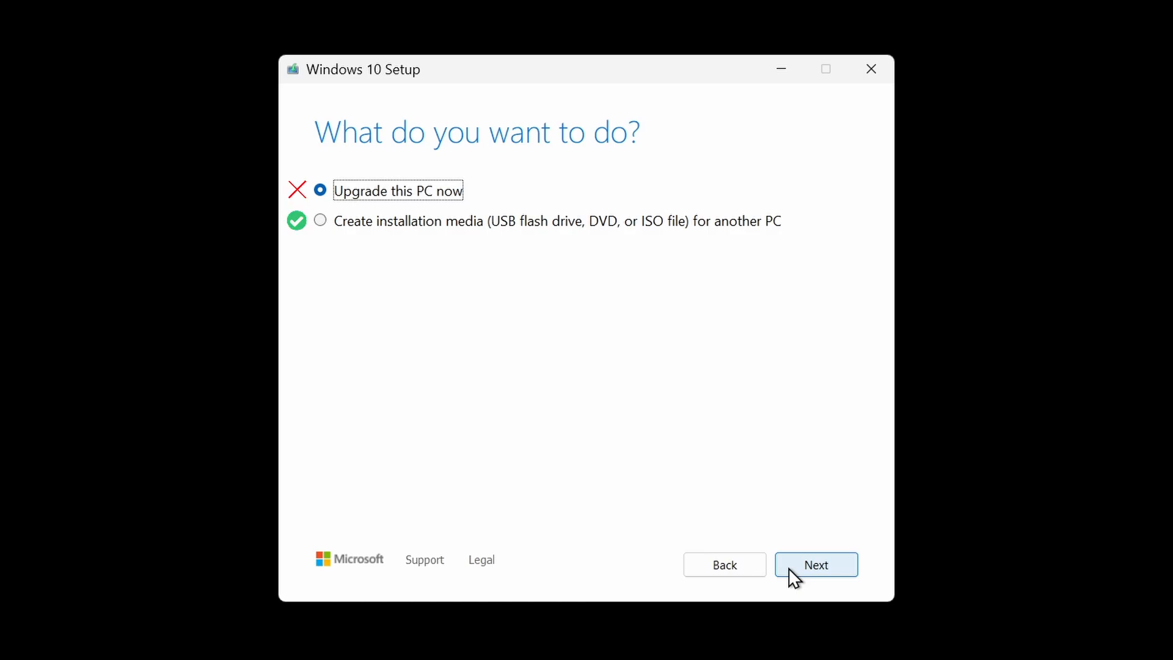
pyautogui.click(710, 223)
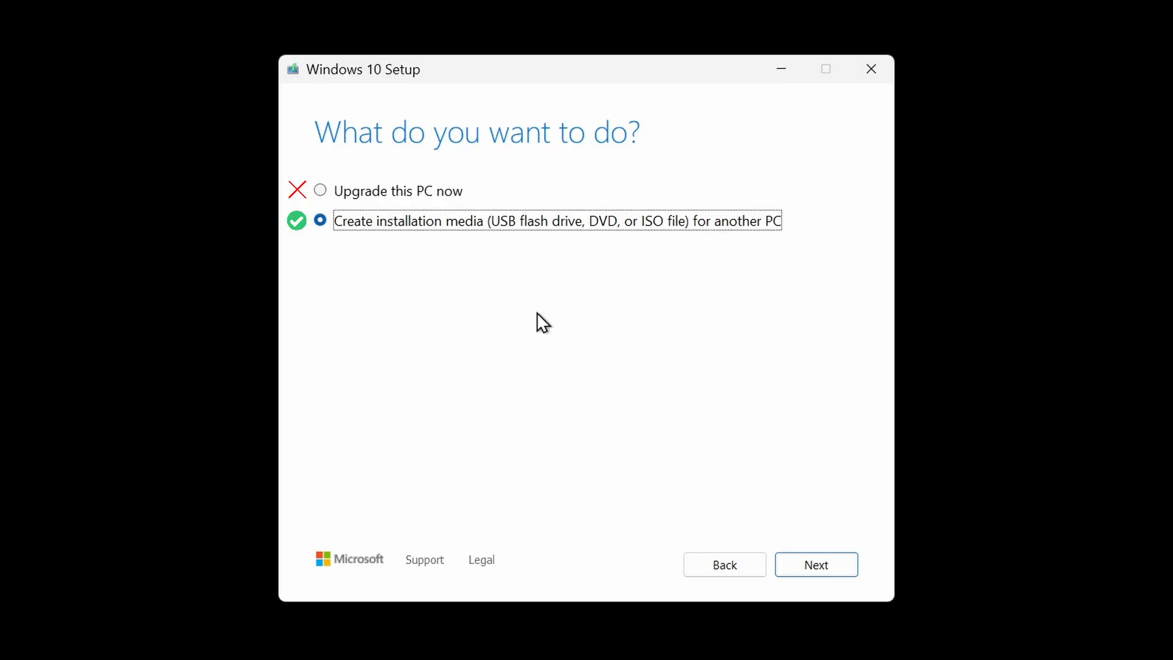
pyautogui.click(816, 572)
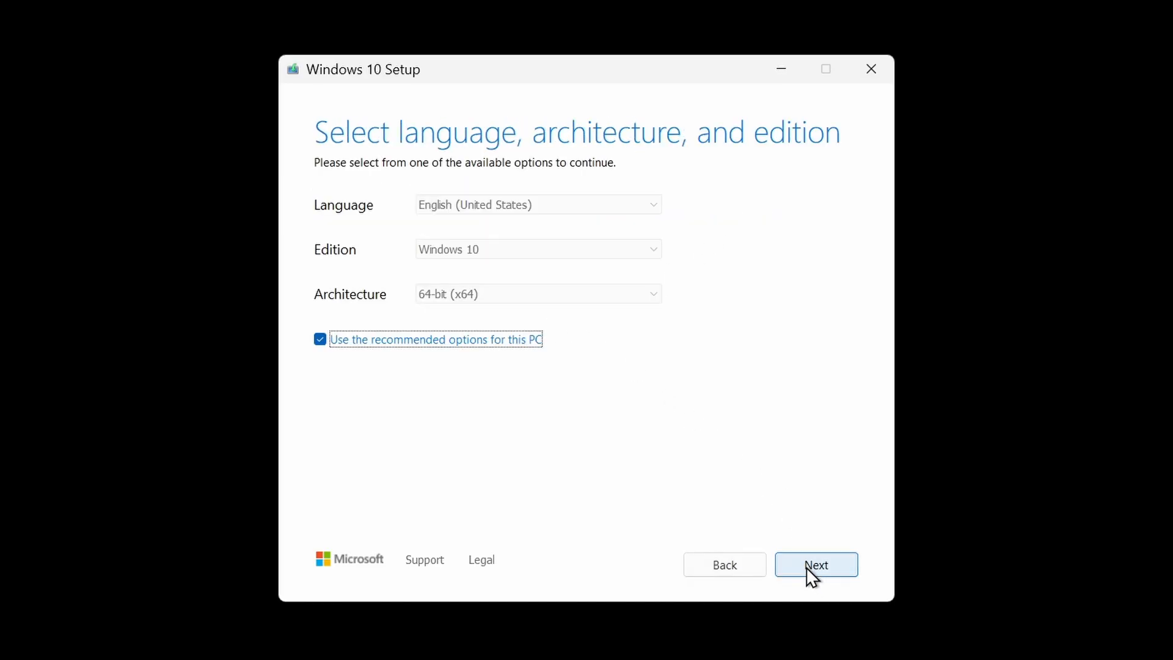
# Turn off recommended options and set English (United States), Windows 10 edition, and 64-bit (x64) architecture.
pyautogui.click(394, 340)
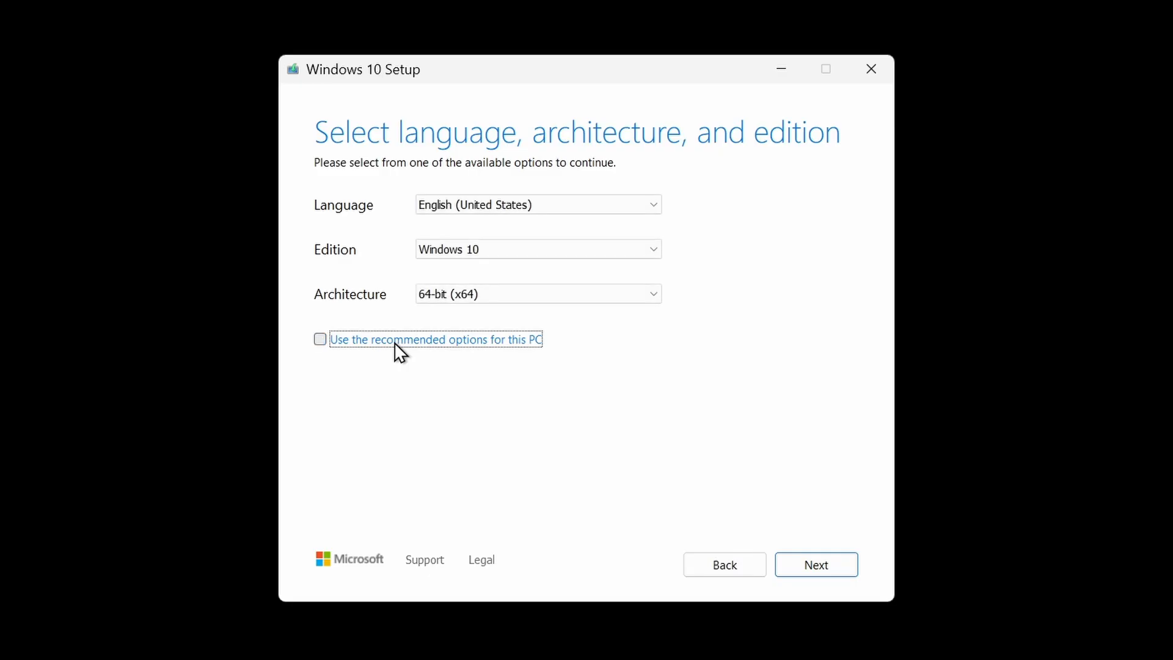
pyautogui.click(497, 208)
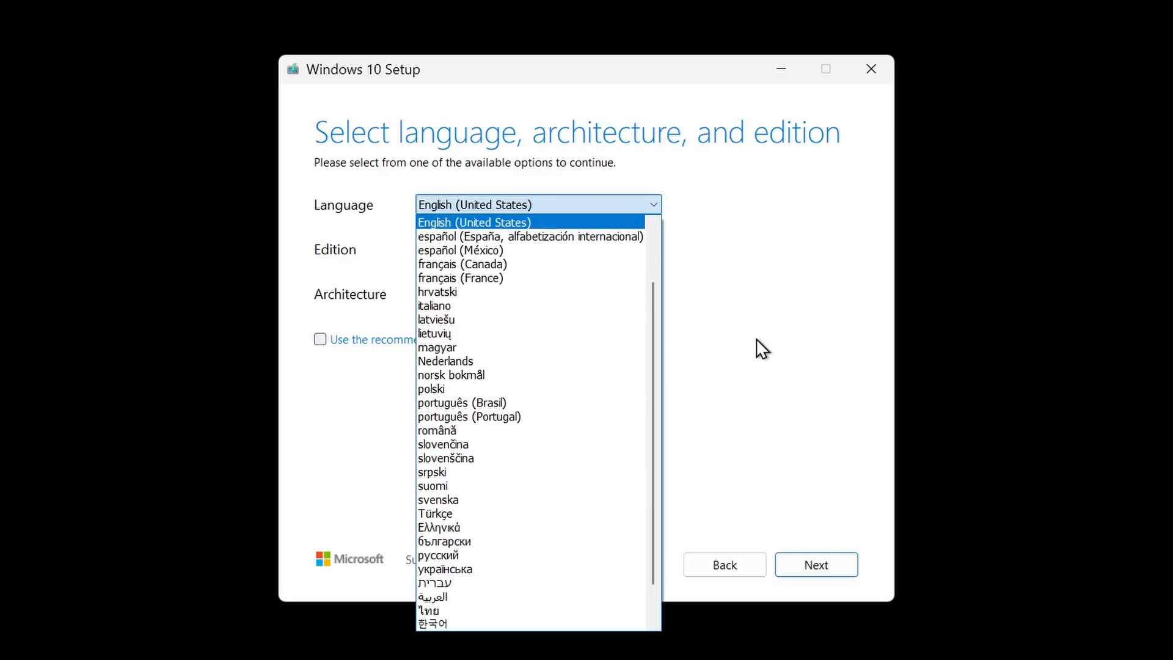
pyautogui.click(519, 206)
pyautogui.click(524, 251)
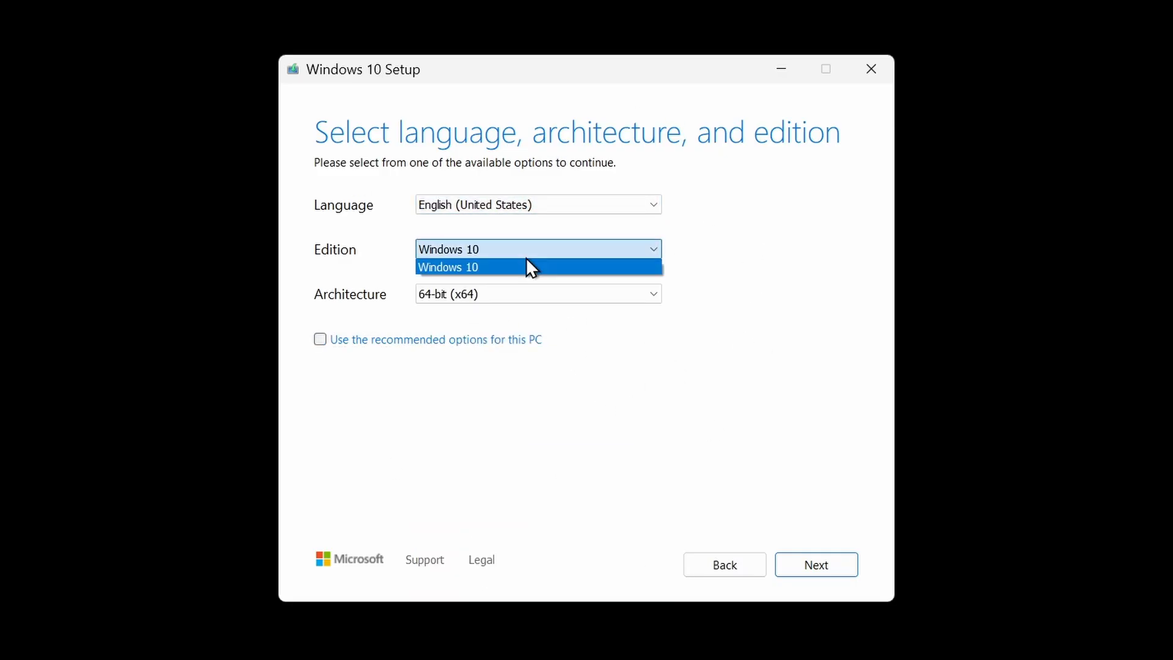
pyautogui.click(526, 264)
pyautogui.click(507, 294)
pyautogui.click(504, 295)
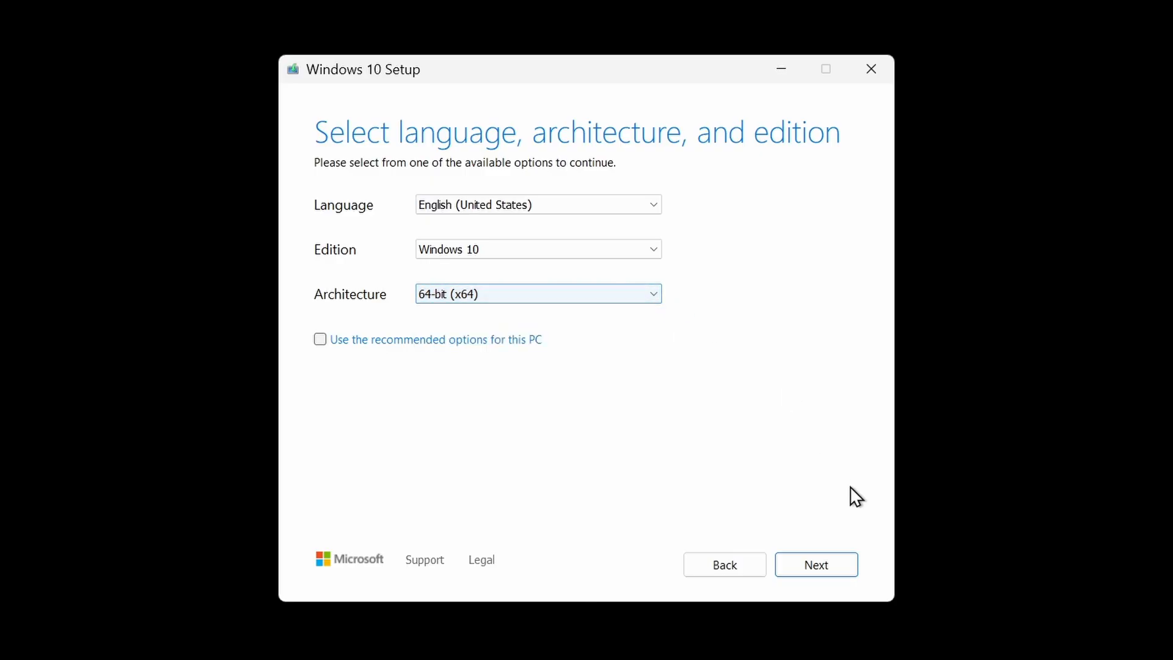
pyautogui.click(809, 559)
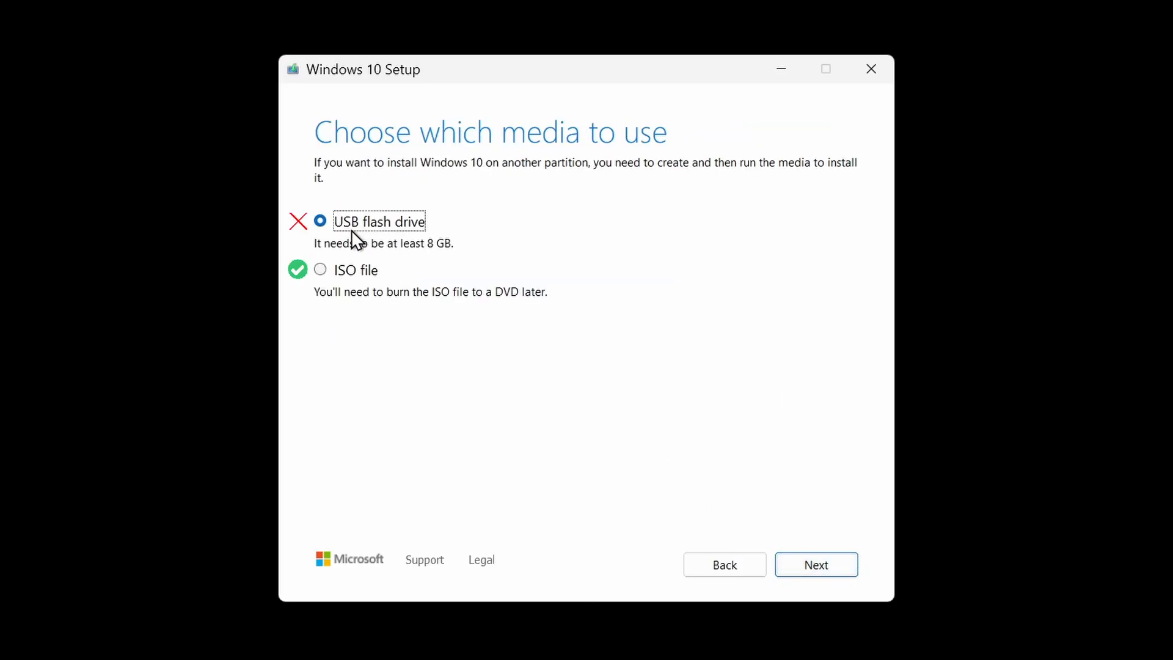
# Choose ISO file as the media and save it as Windows 10 X64 in Downloads.
pyautogui.click(340, 282)
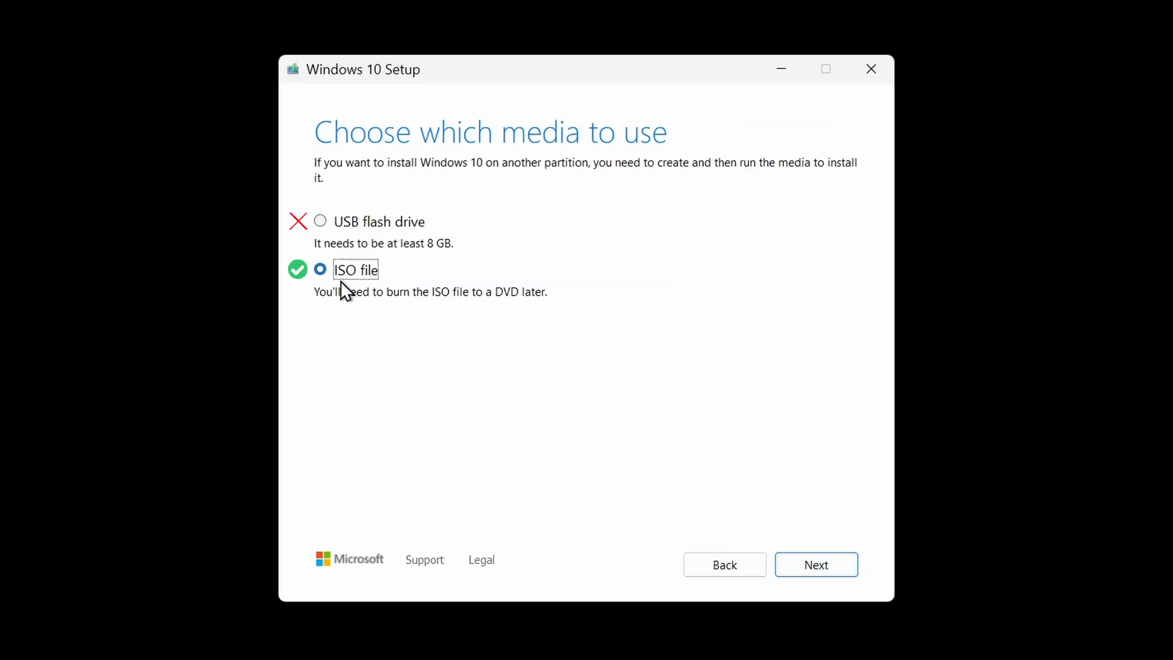
pyautogui.click(841, 561)
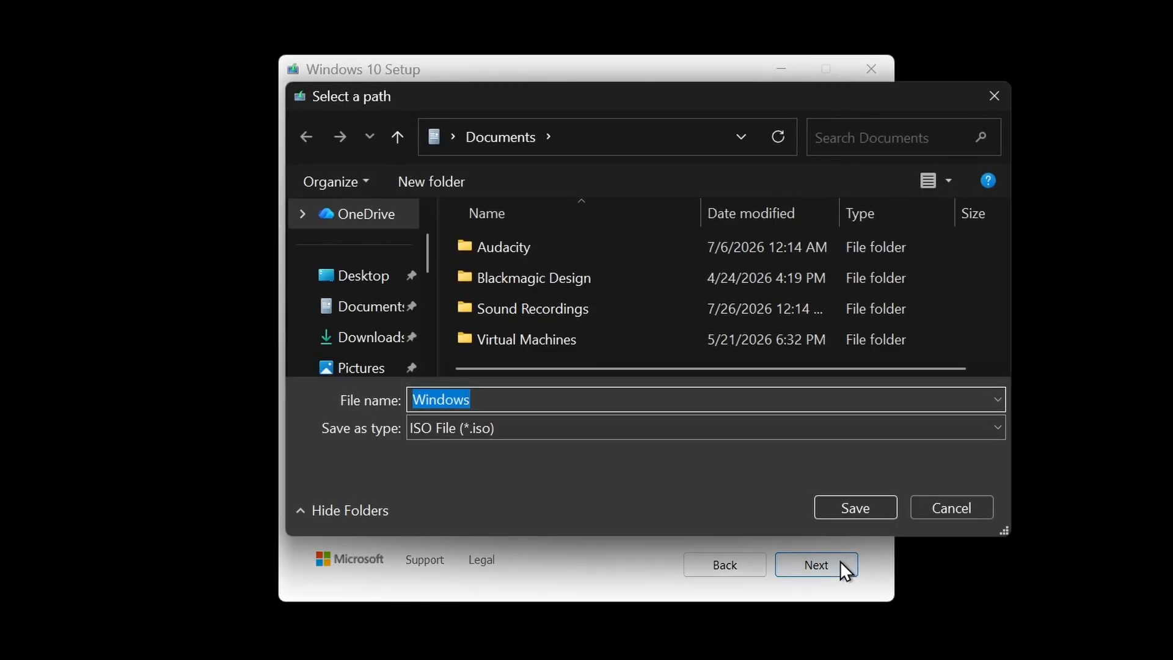
pyautogui.click(552, 401)
pyautogui.write('10')
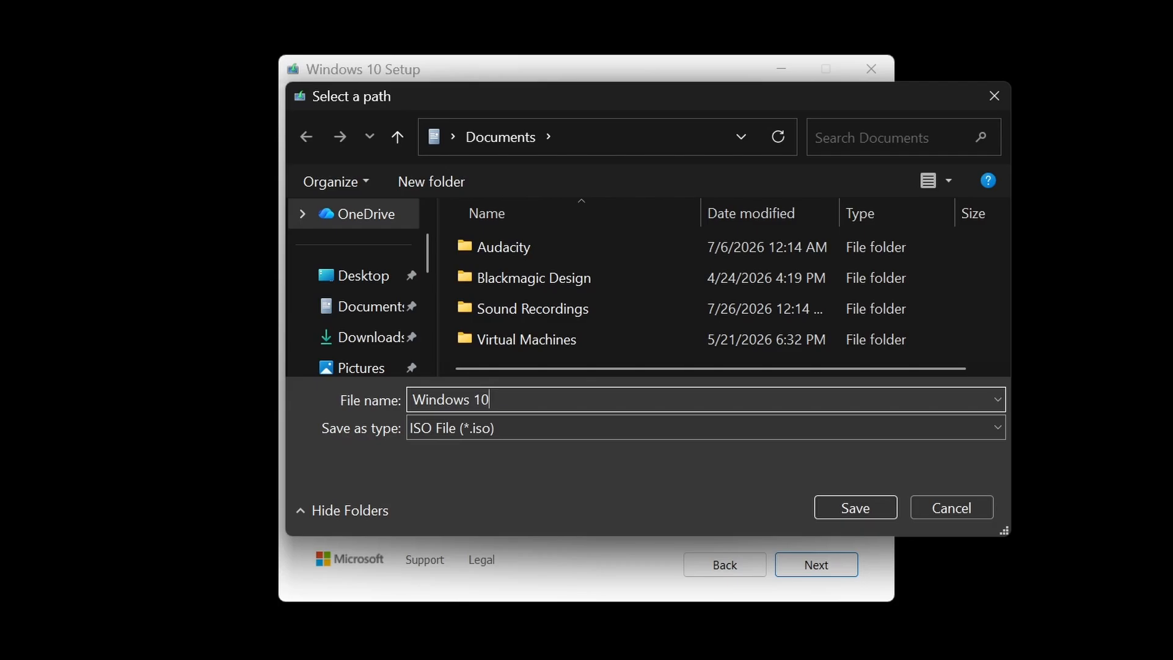
pyautogui.write(' X64')
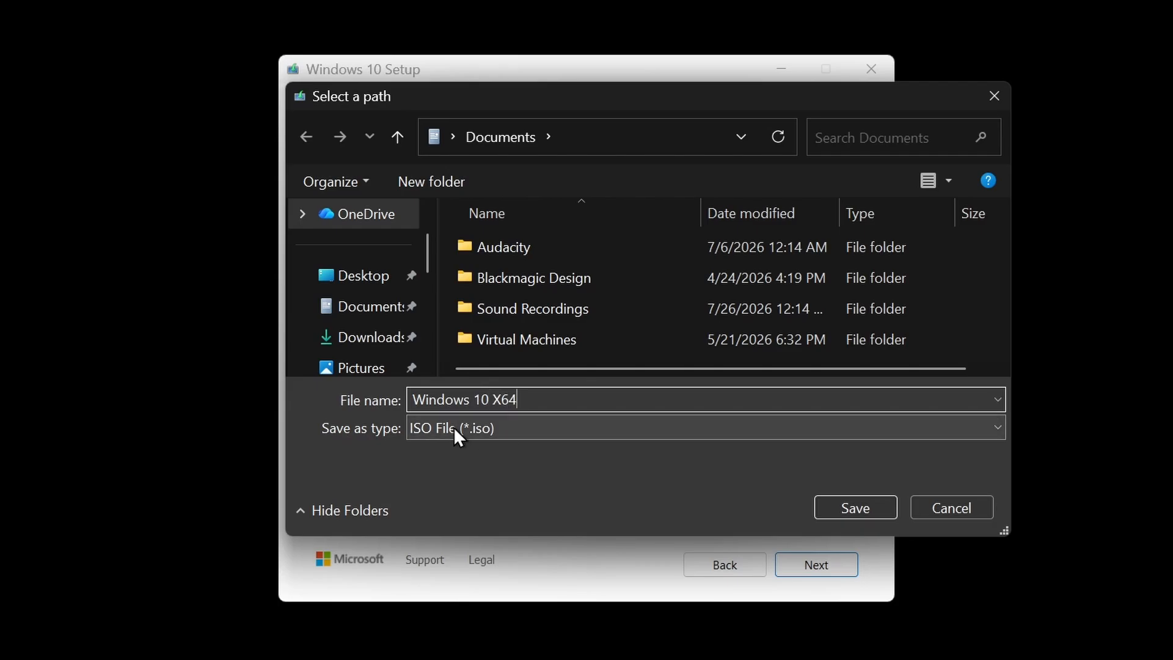
pyautogui.click(351, 338)
pyautogui.click(824, 506)
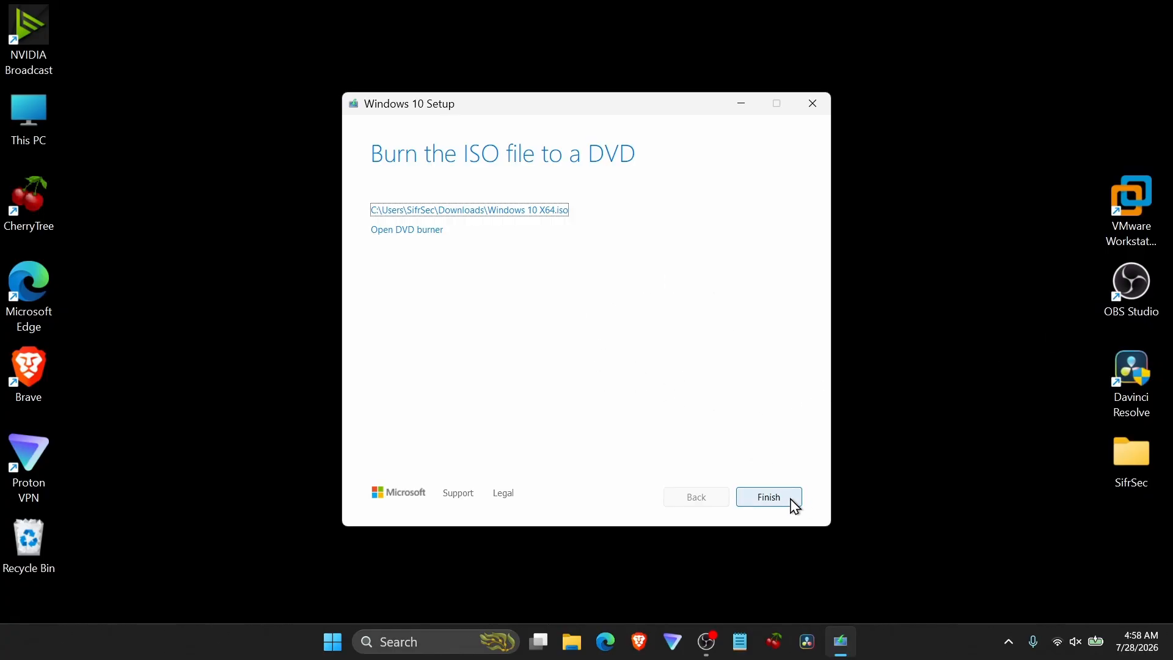
# Close the finished media tool and start a Typical new virtual machine in VMware Workstation.
pyautogui.click(769, 497)
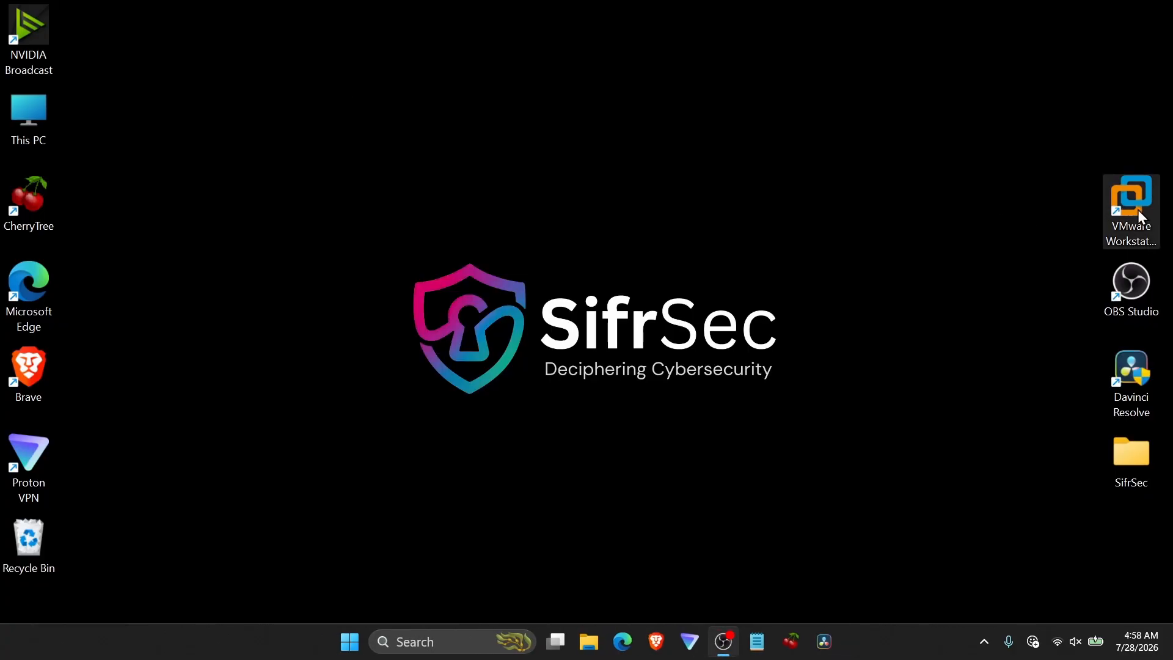
pyautogui.doubleClick(1137, 210)
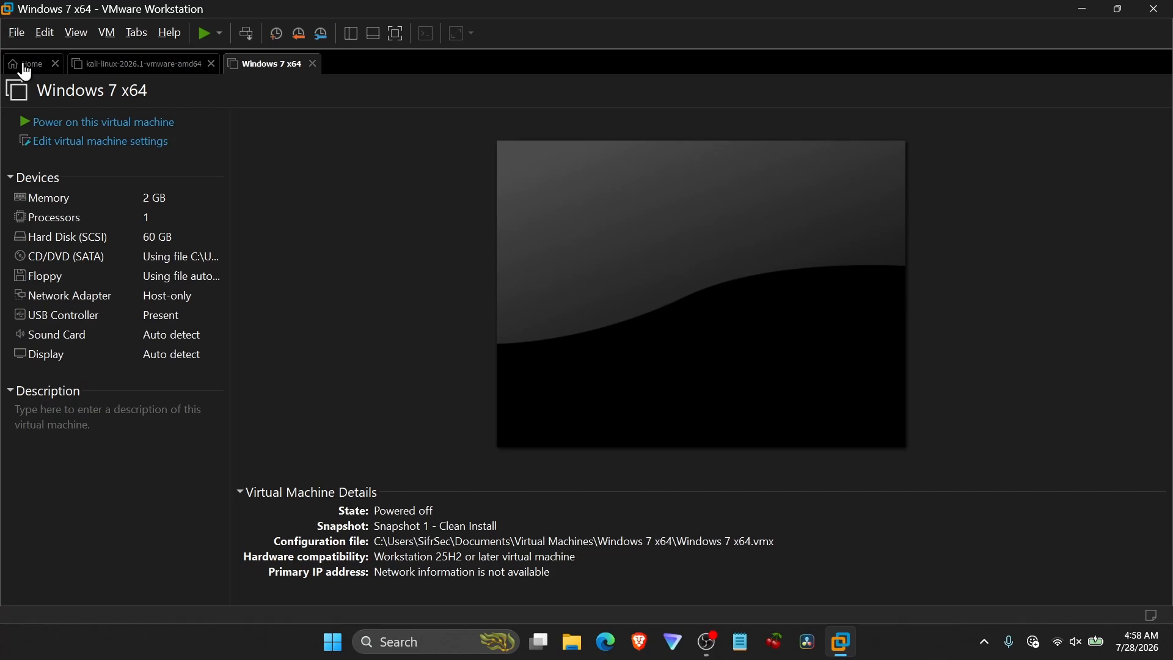
pyautogui.click(19, 66)
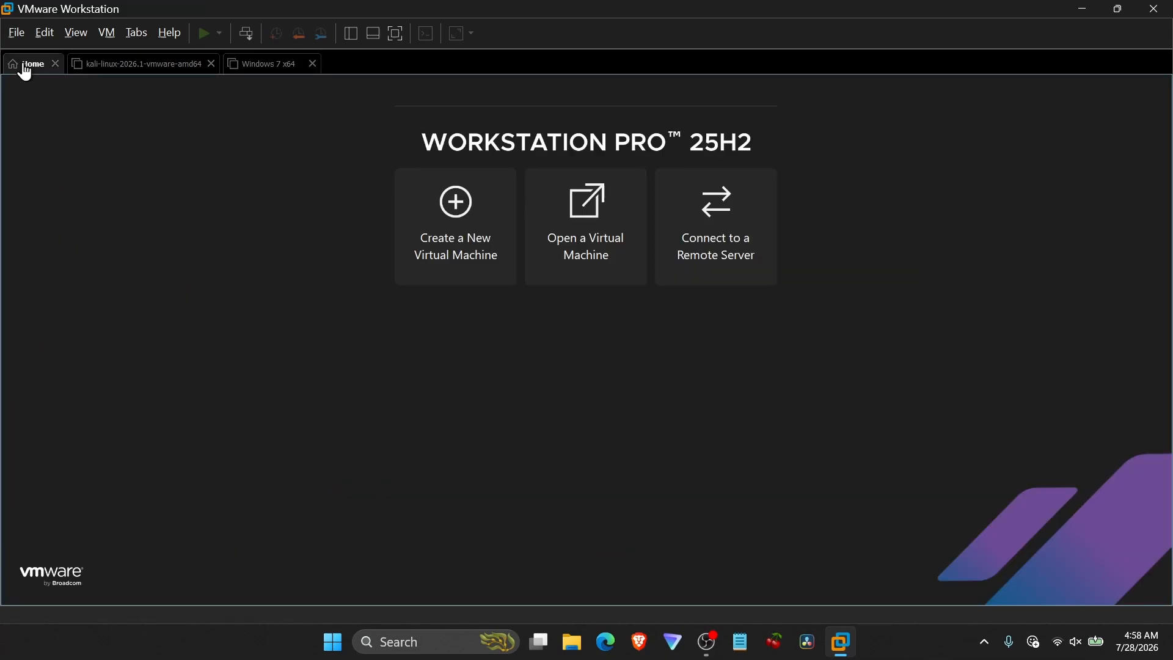
pyautogui.click(461, 239)
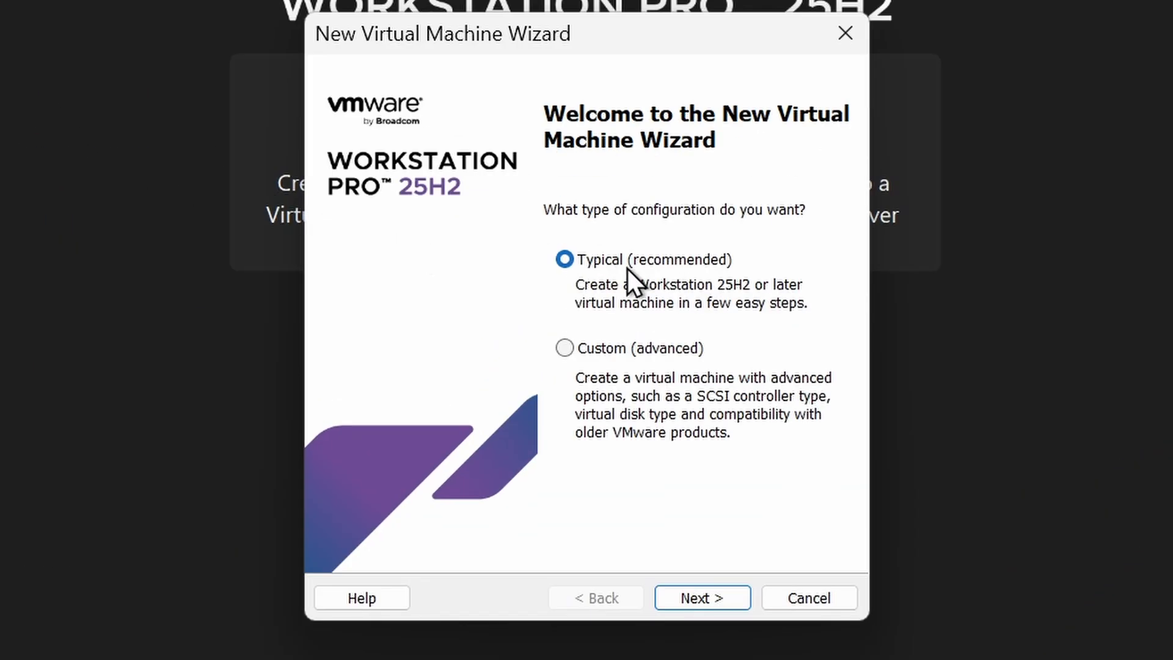
pyautogui.click(728, 600)
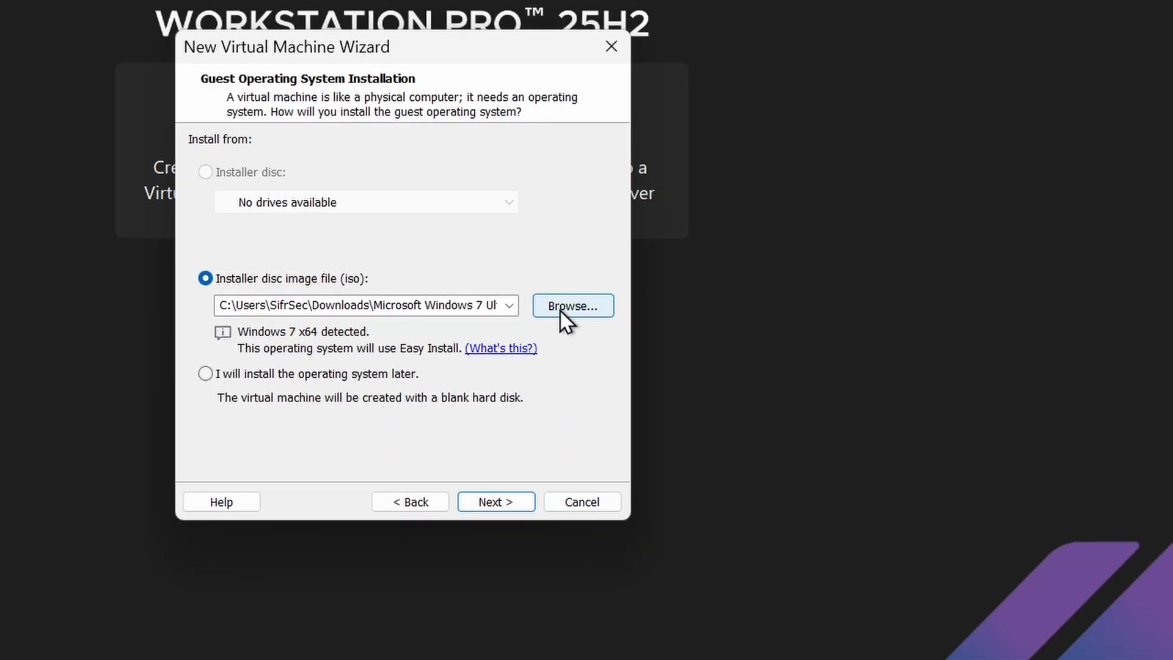
# Select Windows 10 X64.iso as the installer disc image and accept the default name and 60 GB disk.
pyautogui.click(798, 355)
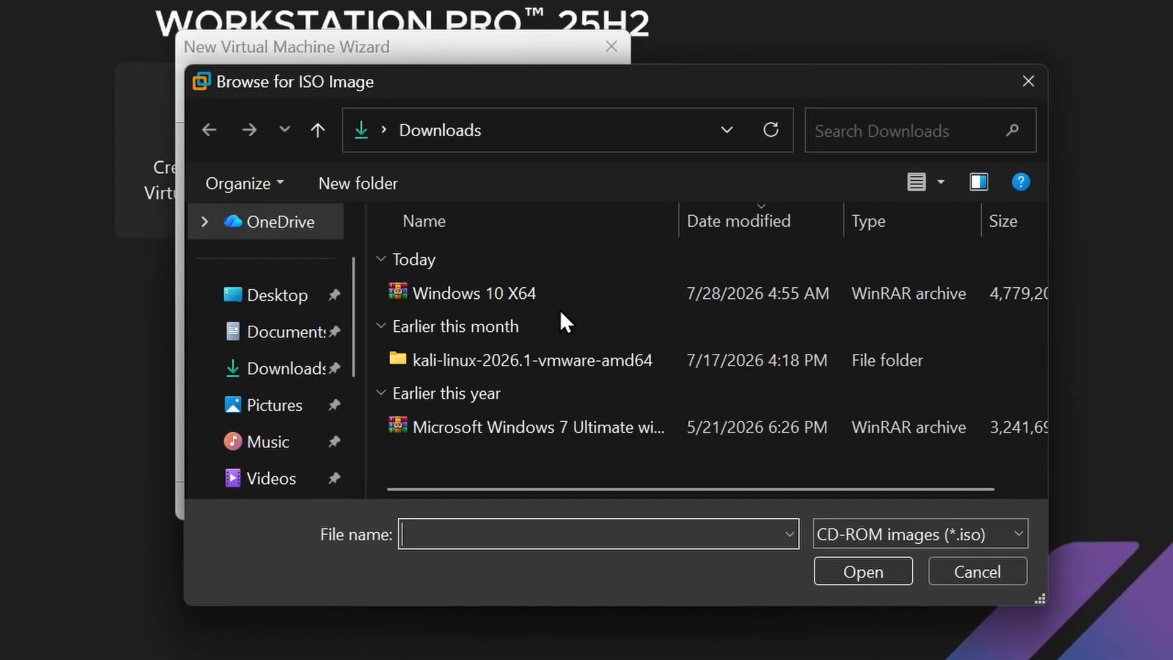
pyautogui.click(585, 295)
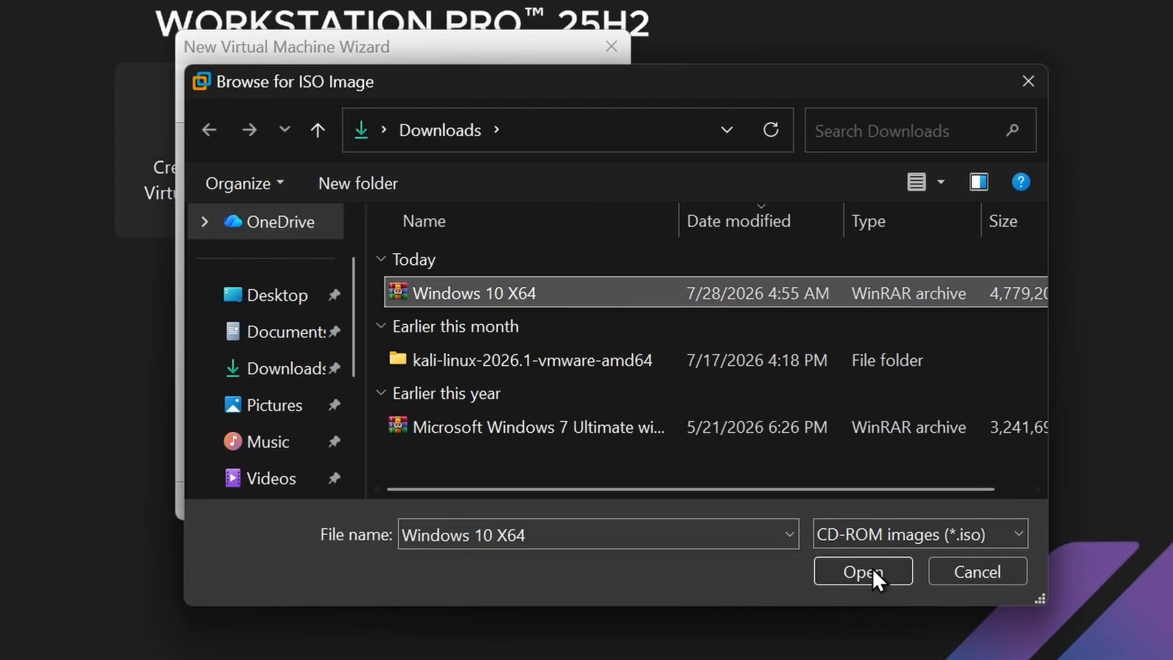
pyautogui.click(860, 570)
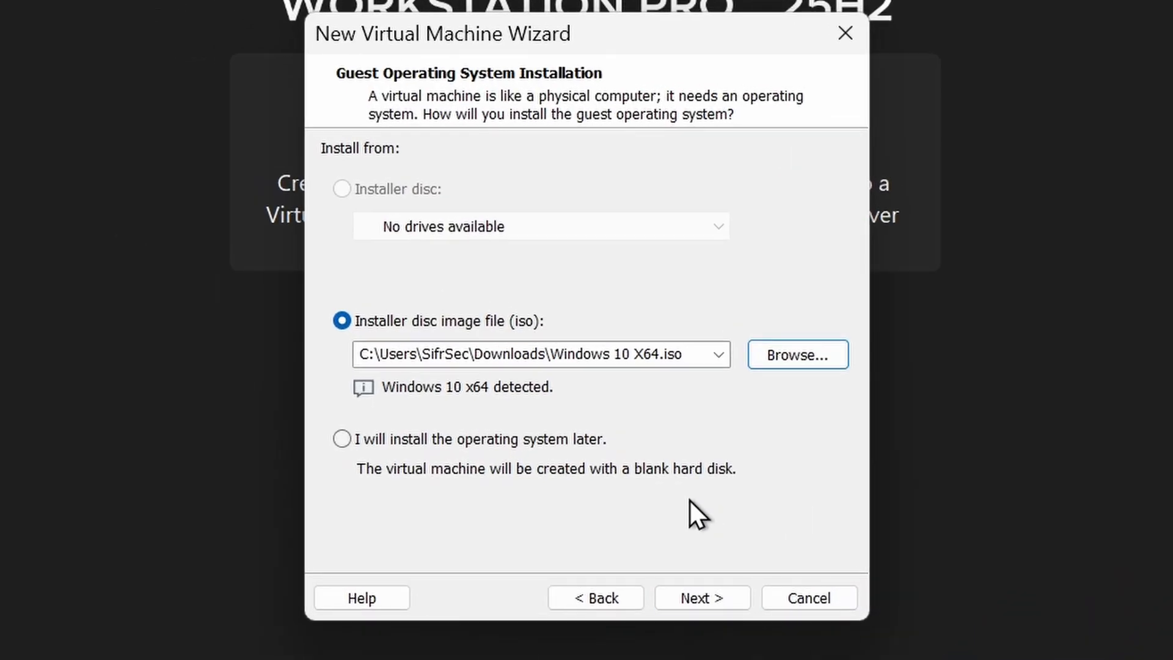
pyautogui.click(733, 594)
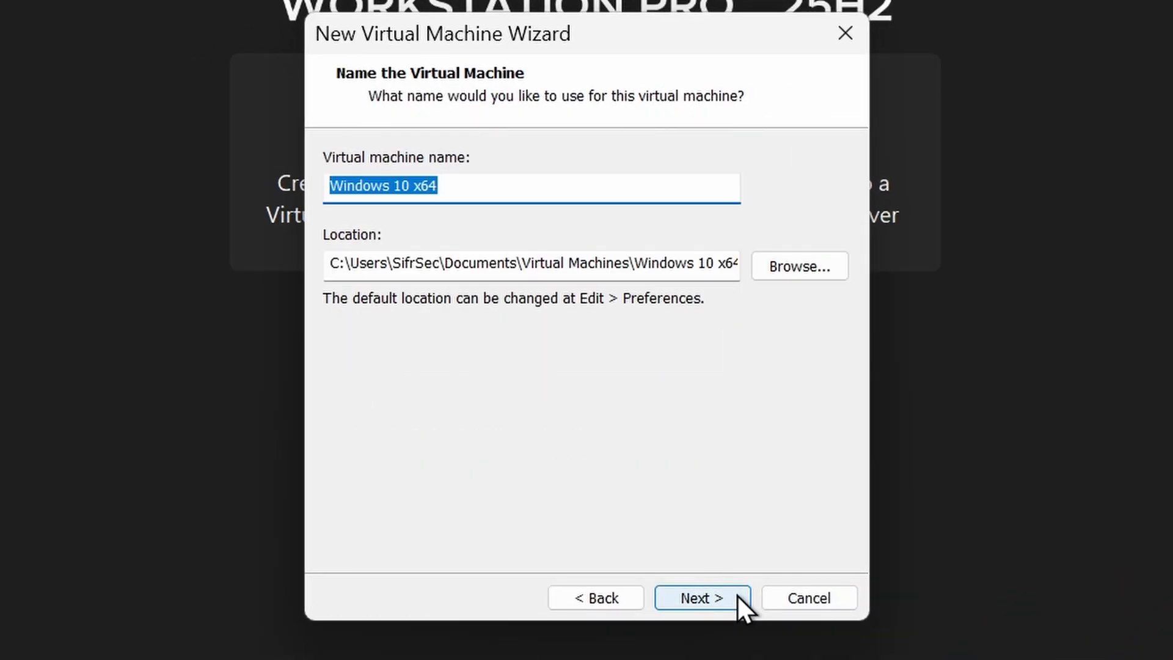
pyautogui.click(737, 595)
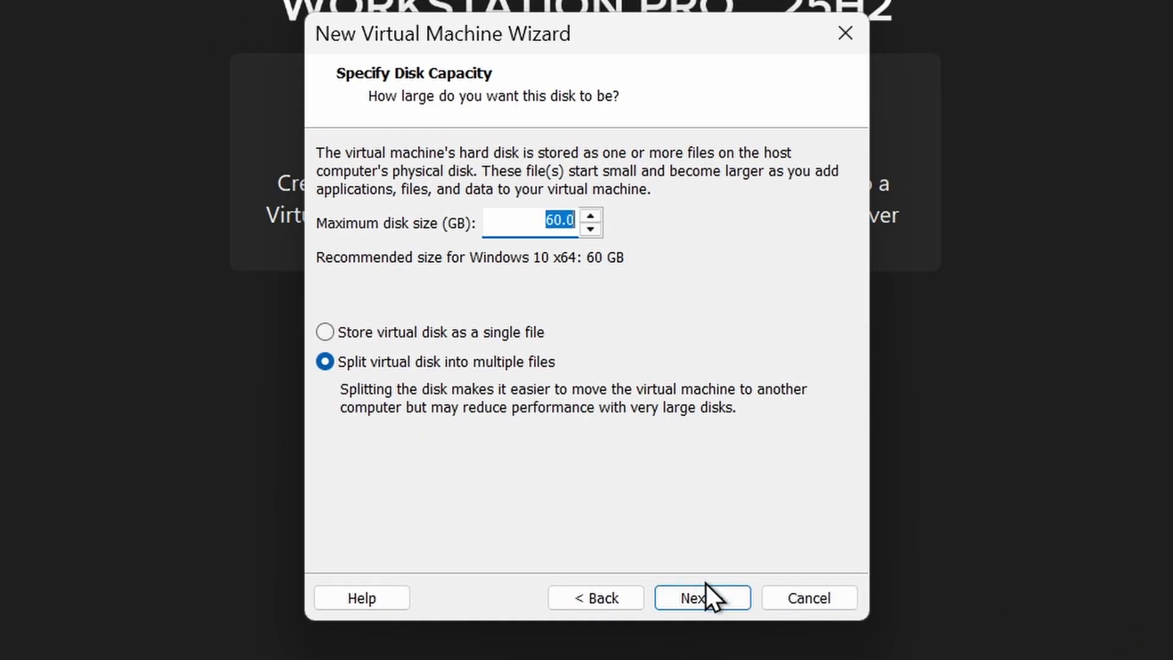
pyautogui.click(713, 589)
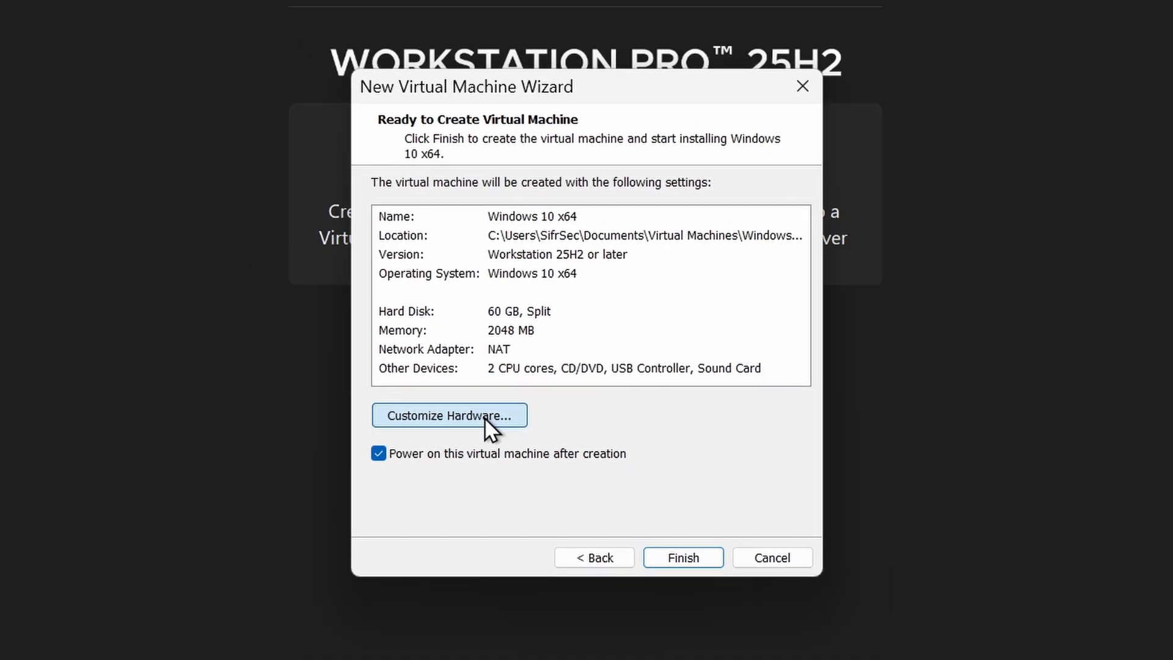
# Customize the hardware, setting memory to 4 GB and the network adapter to Host-only.
pyautogui.click(485, 417)
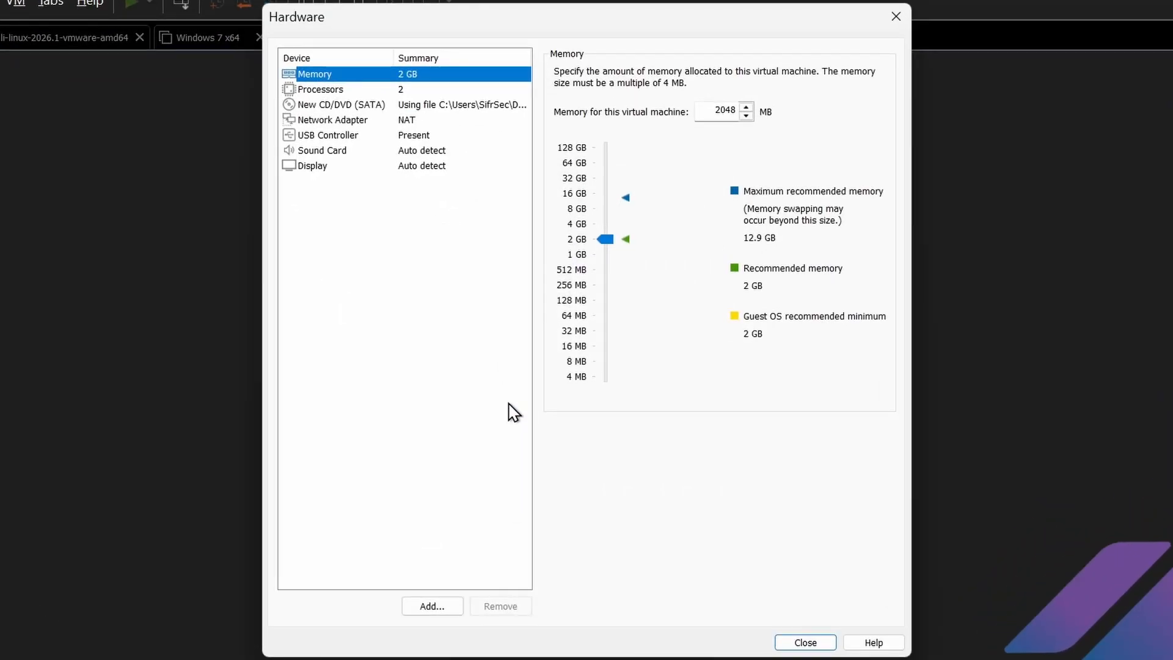
pyautogui.click(572, 226)
pyautogui.click(490, 91)
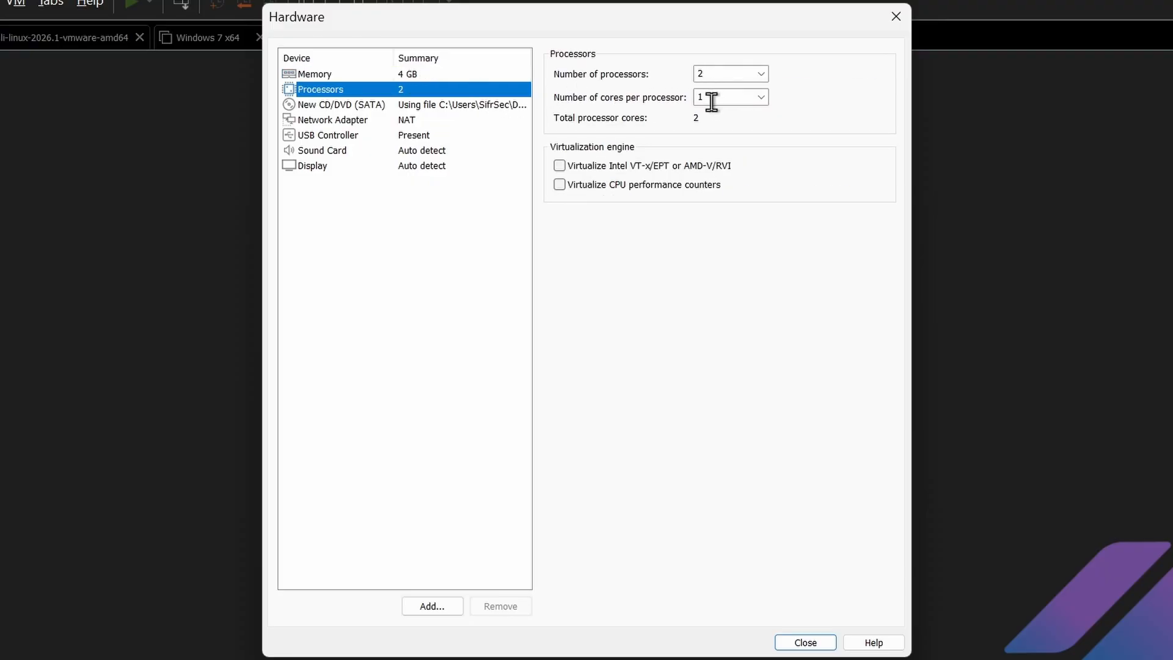
pyautogui.click(488, 122)
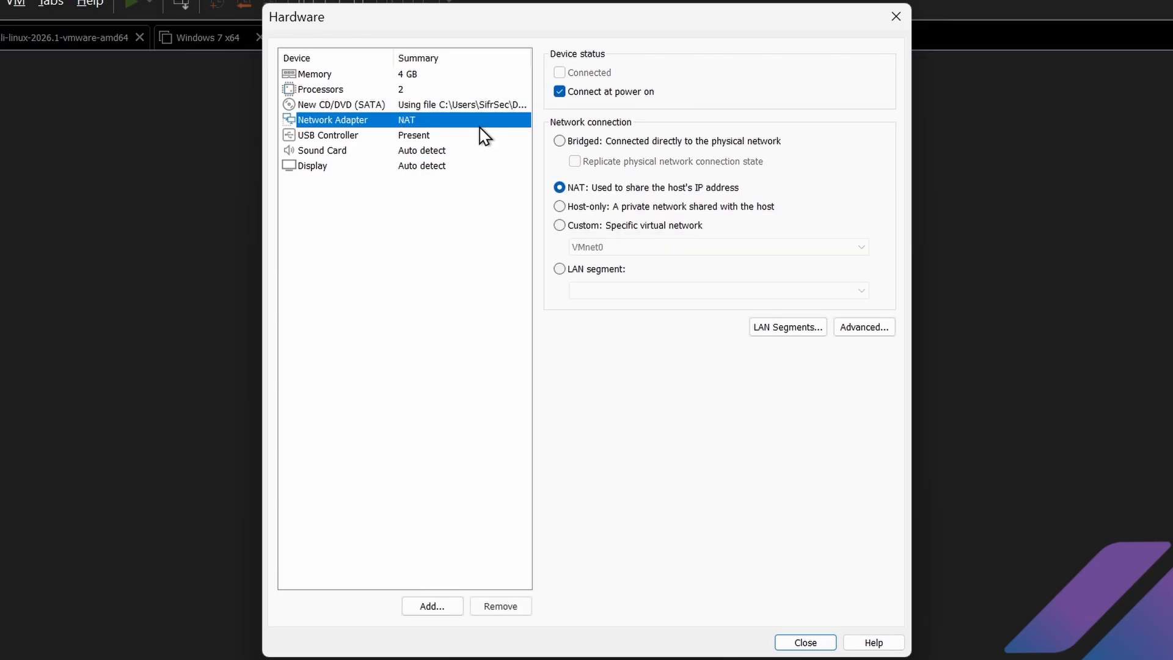
pyautogui.click(617, 210)
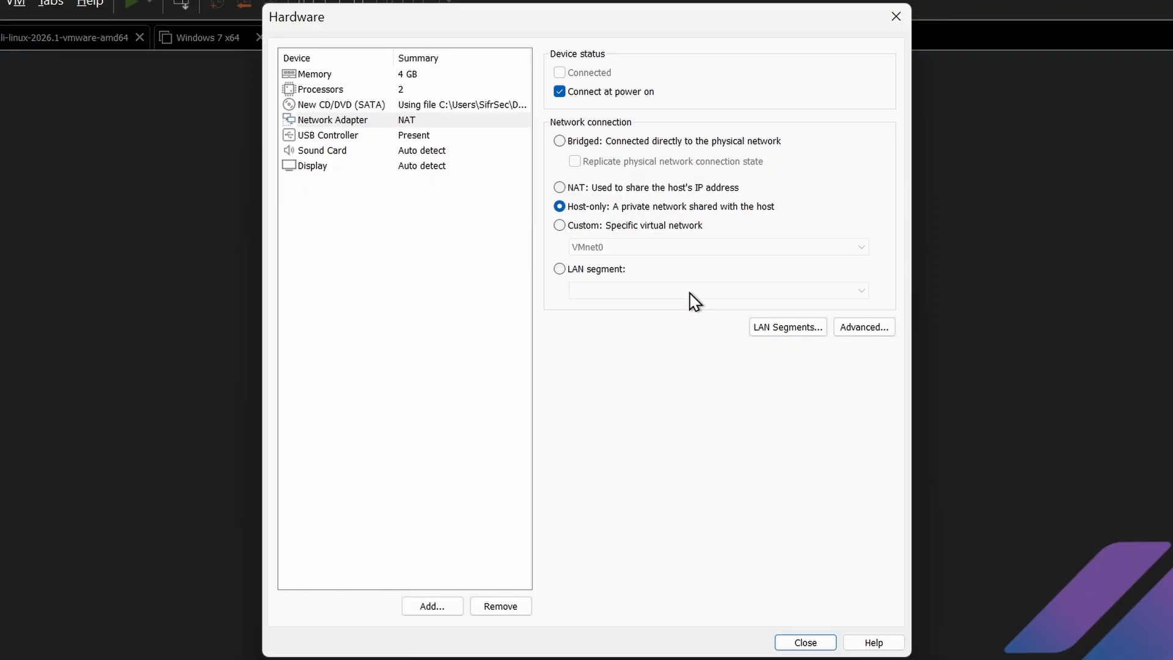
pyautogui.click(805, 642)
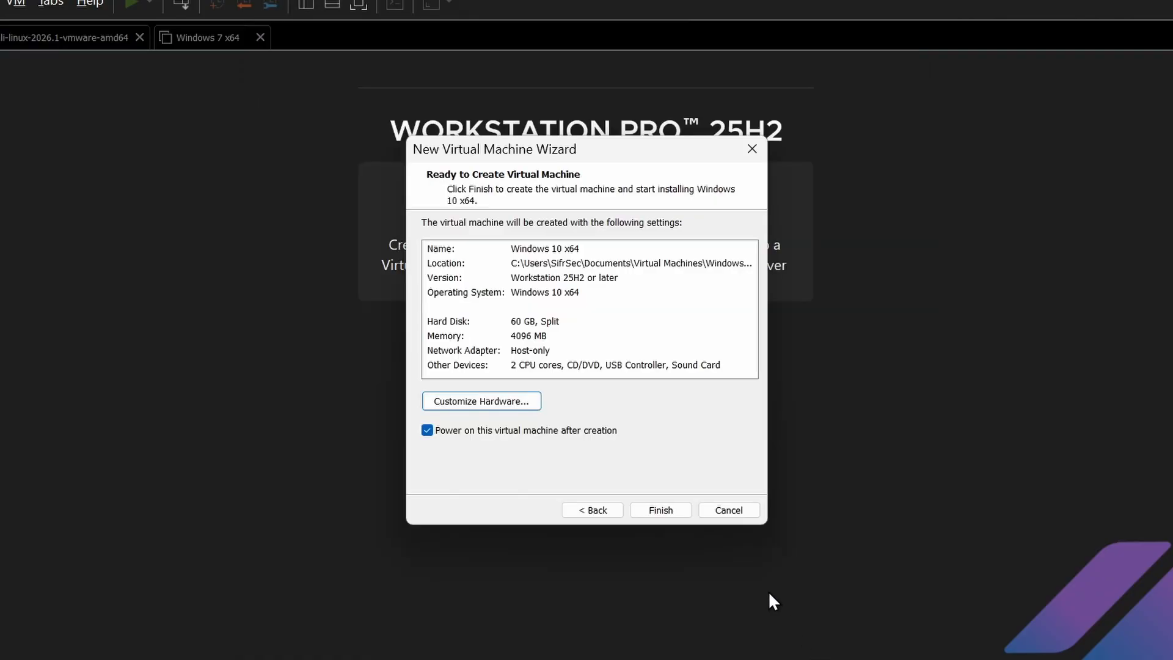
# Finish creating the virtual machine and dismiss the side channel hint, choosing not to show it again.
pyautogui.click(666, 511)
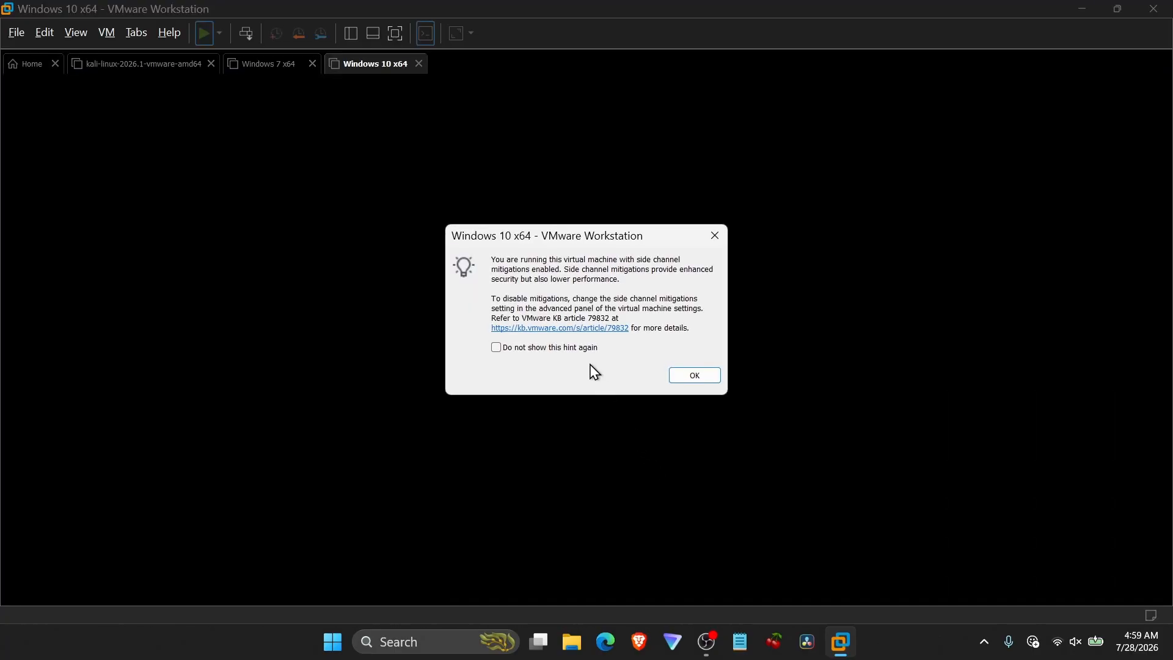
pyautogui.click(574, 349)
pyautogui.click(706, 377)
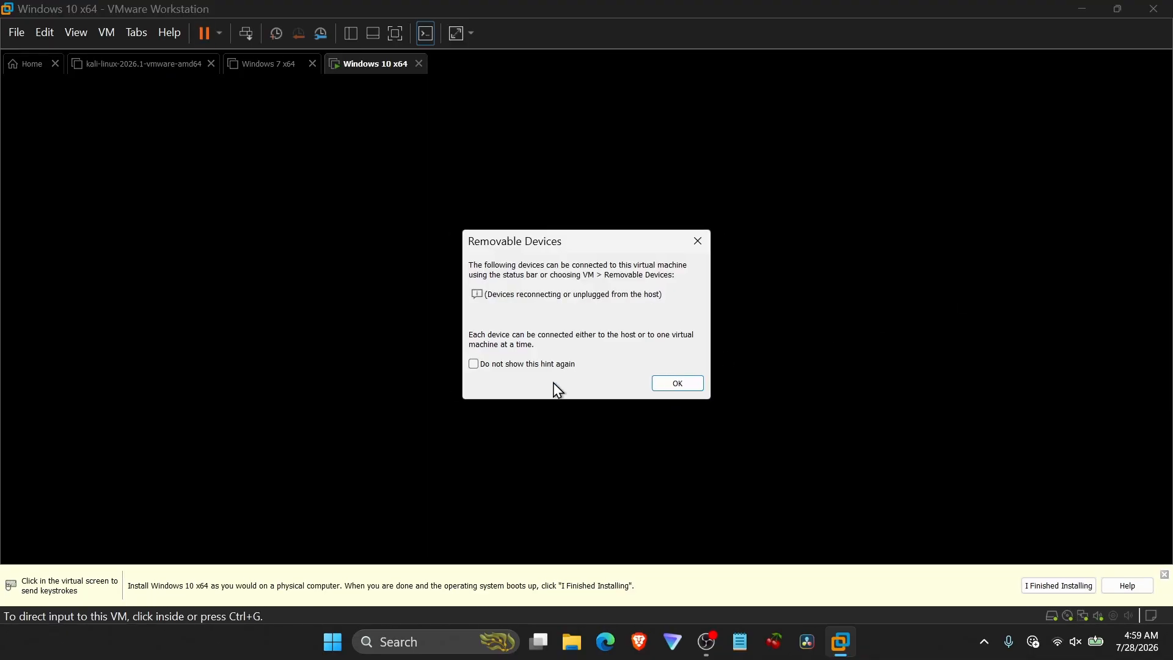
# Dismiss the Removable Devices hint, choosing not to show it again, and return input to the booting virtual machine.
pyautogui.click(550, 367)
pyautogui.click(672, 384)
pyautogui.click(706, 330)
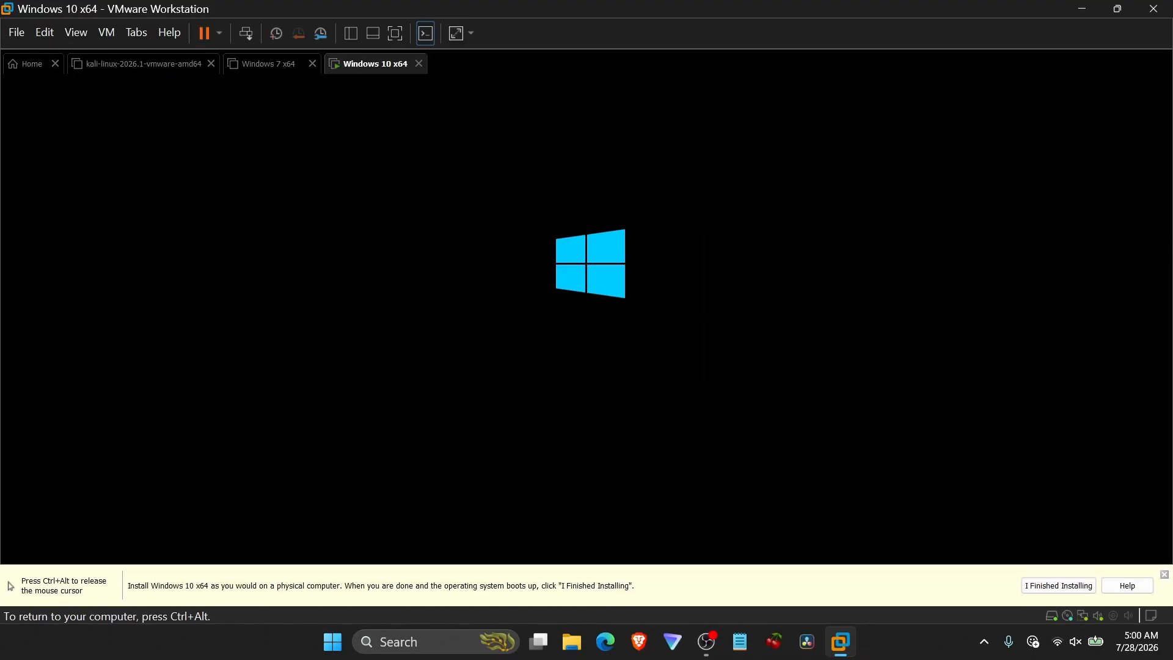
pyautogui.hotkey('ctrl', 'alt')
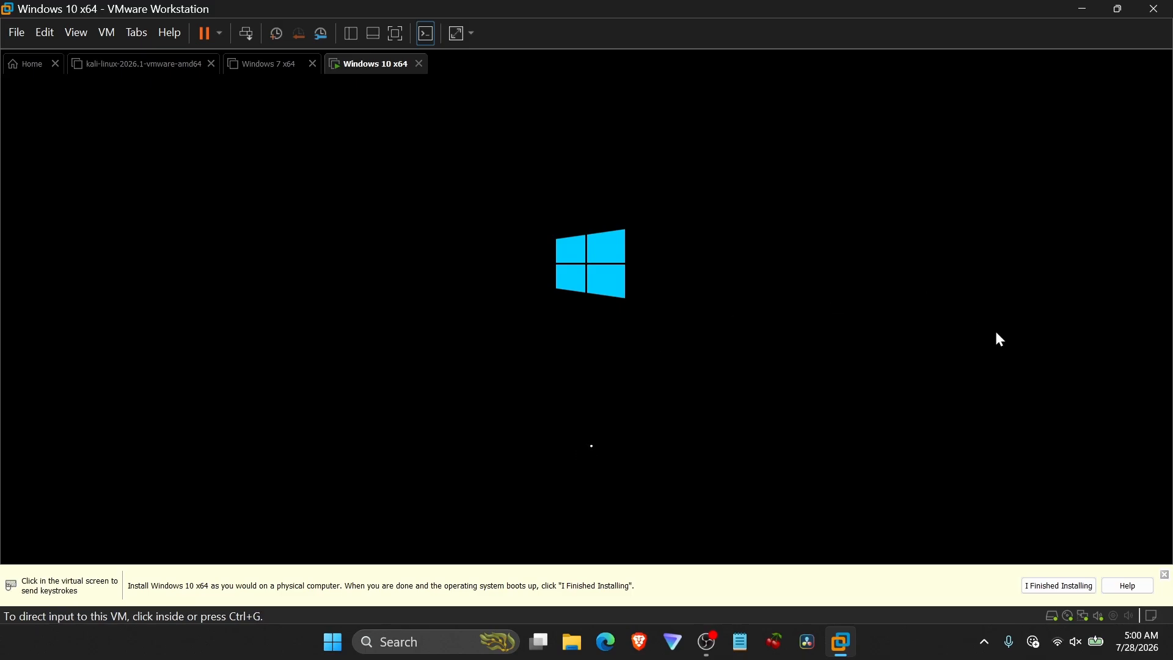
pyautogui.click(999, 339)
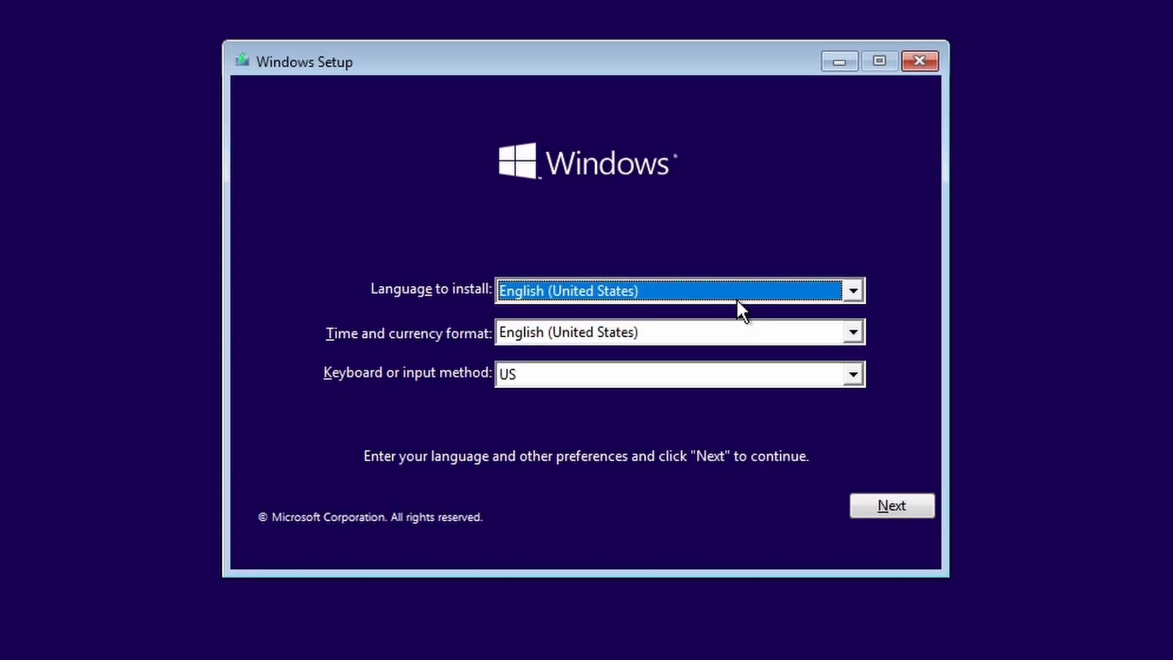
# Keep English (United States) for language and format with the US keyboard, and start the Windows installation.
pyautogui.click(645, 332)
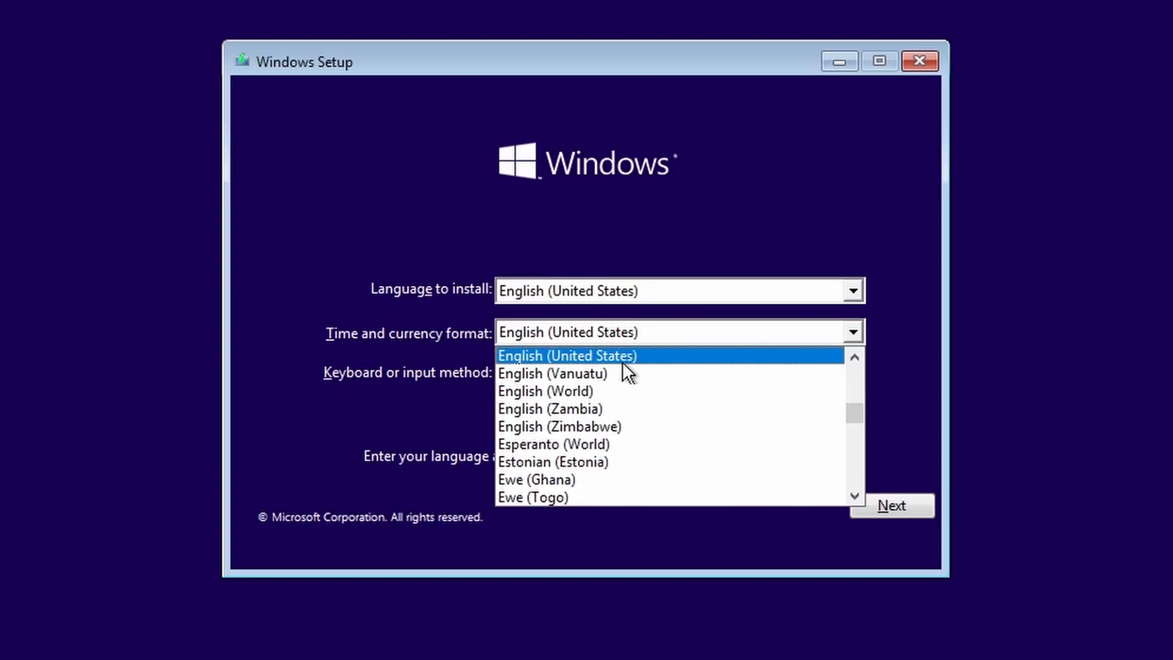
pyautogui.click(544, 338)
pyautogui.click(578, 373)
pyautogui.click(578, 371)
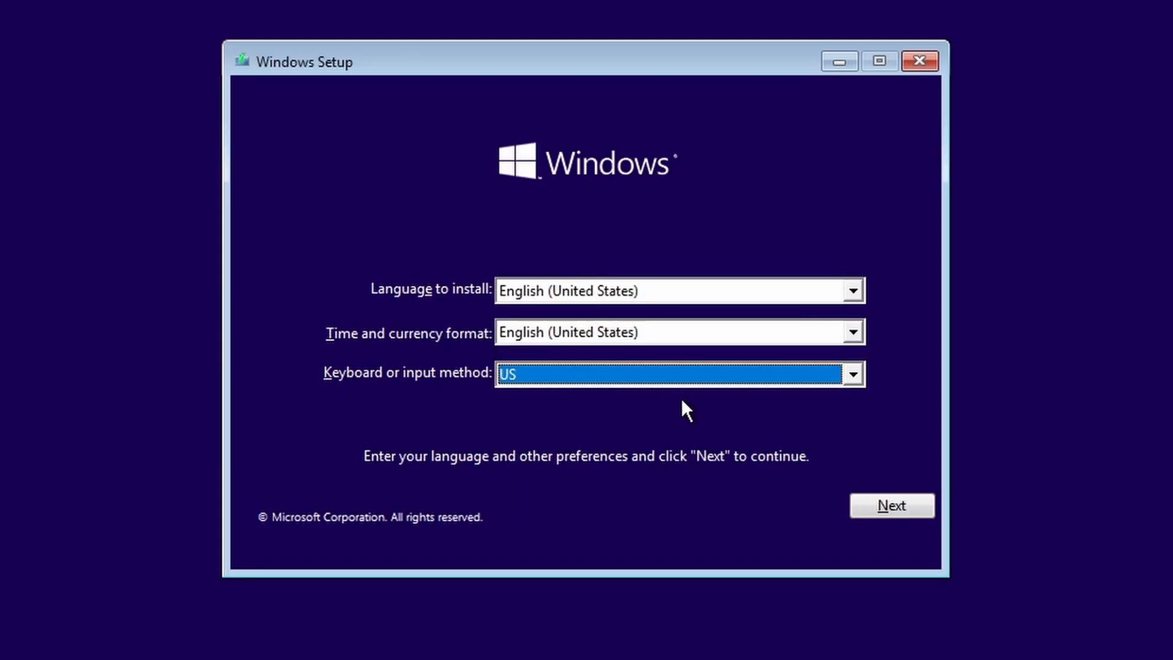
pyautogui.click(886, 506)
pyautogui.click(617, 312)
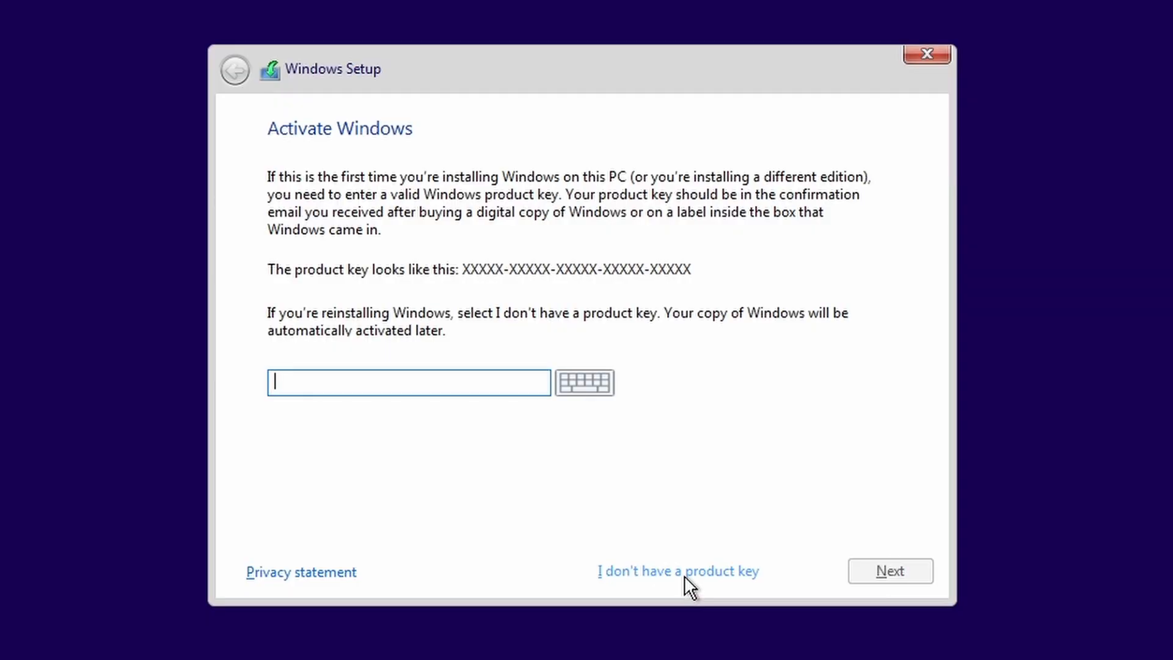
# Skip the product key and choose Windows 10 Pro as the edition to install.
pyautogui.click(685, 576)
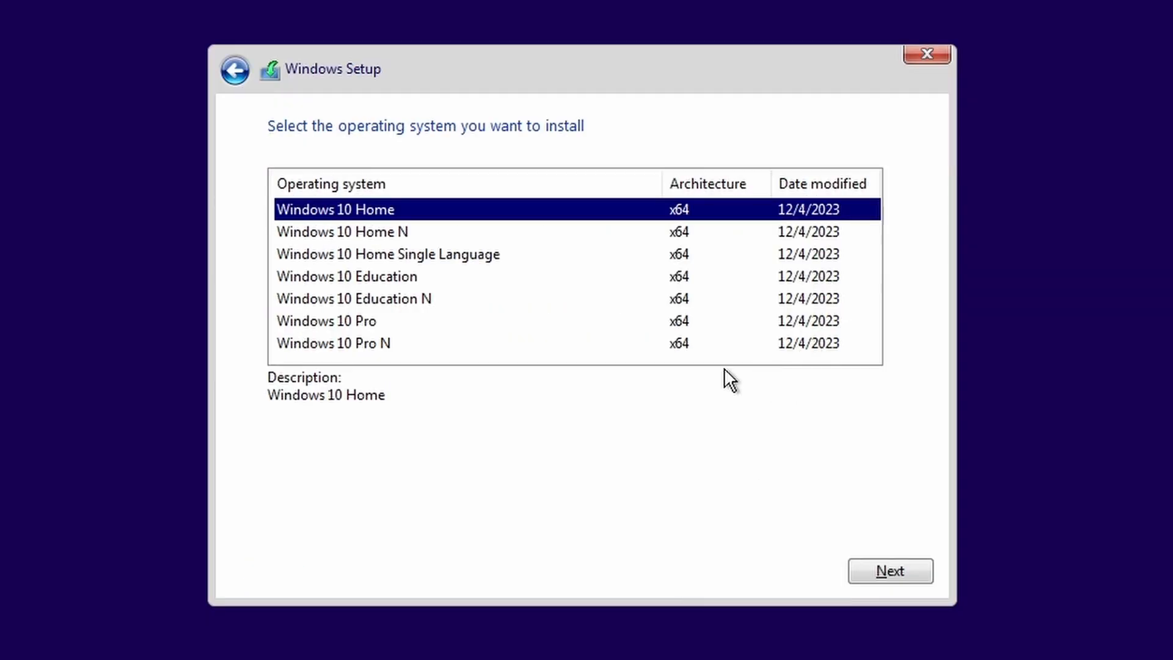
pyautogui.click(403, 328)
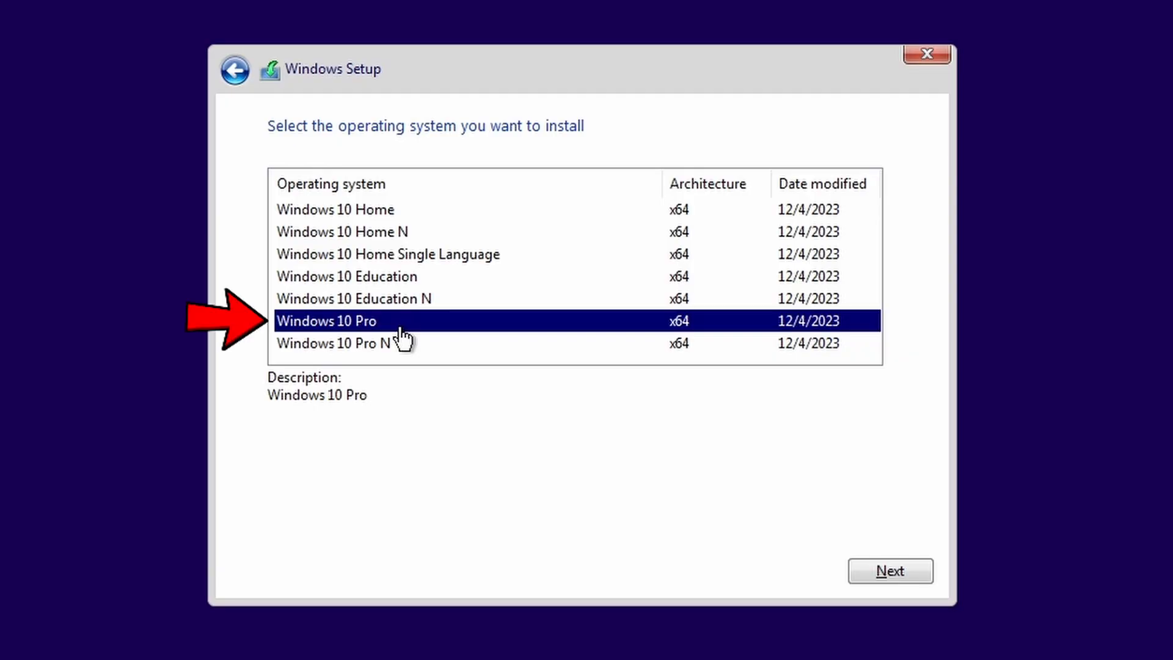
pyautogui.click(899, 571)
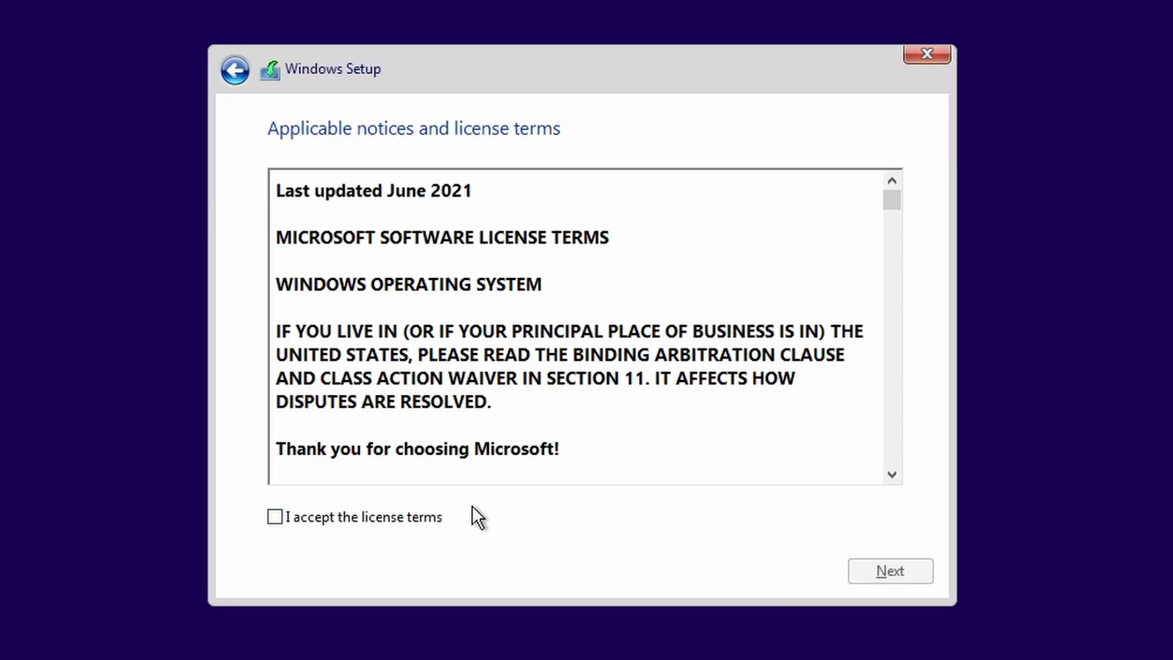
# Accept the license terms and continue.
pyautogui.click(404, 525)
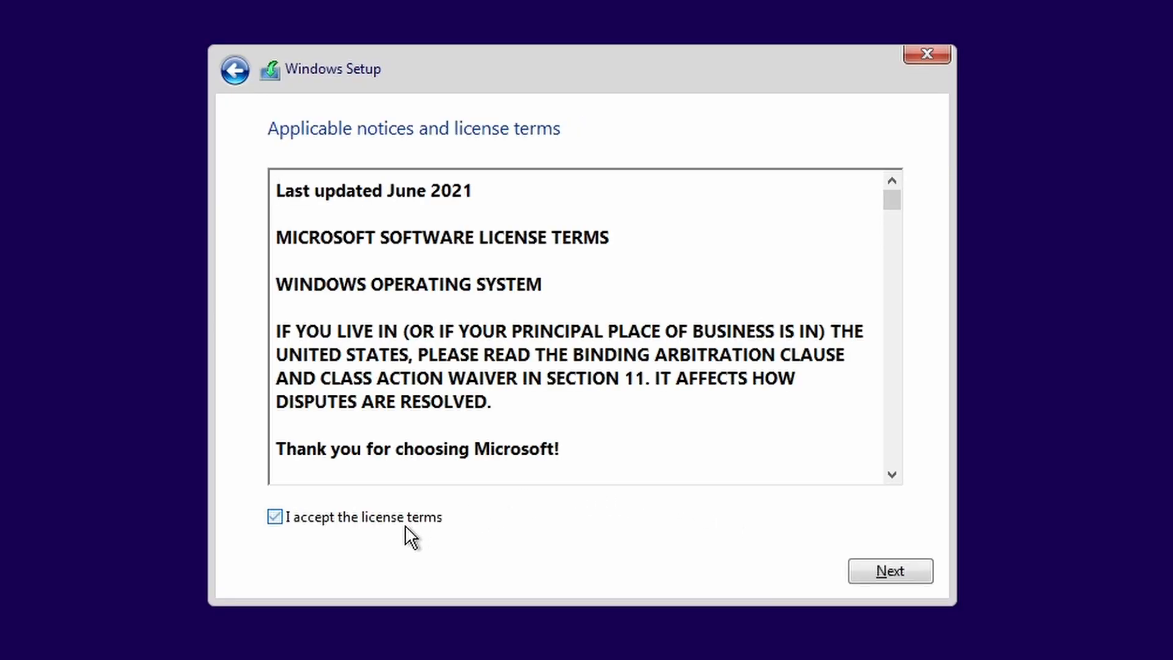
pyautogui.click(902, 567)
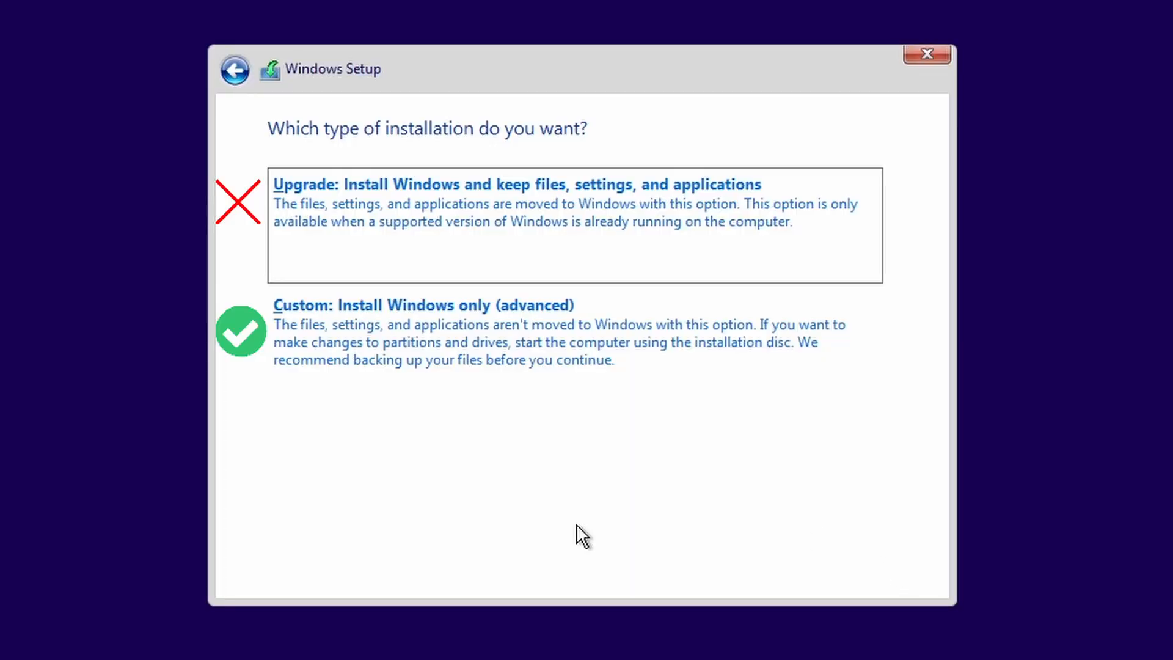
# Choose the Custom installation type and install onto Drive 0 Unallocated Space.
pyautogui.click(713, 345)
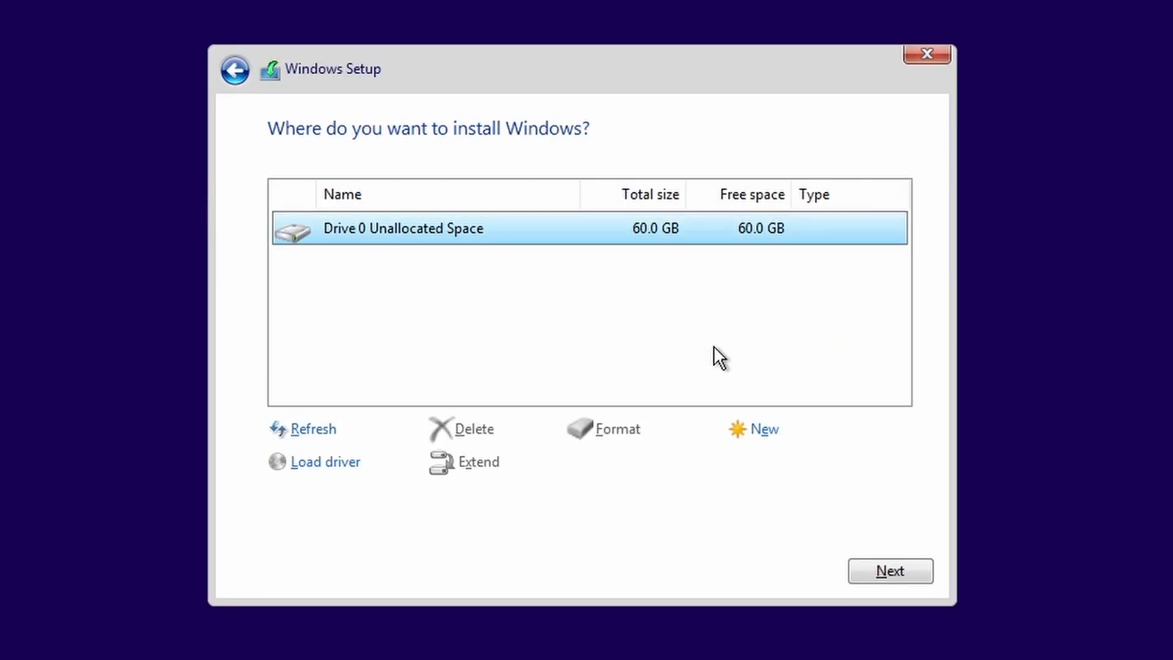
pyautogui.click(892, 566)
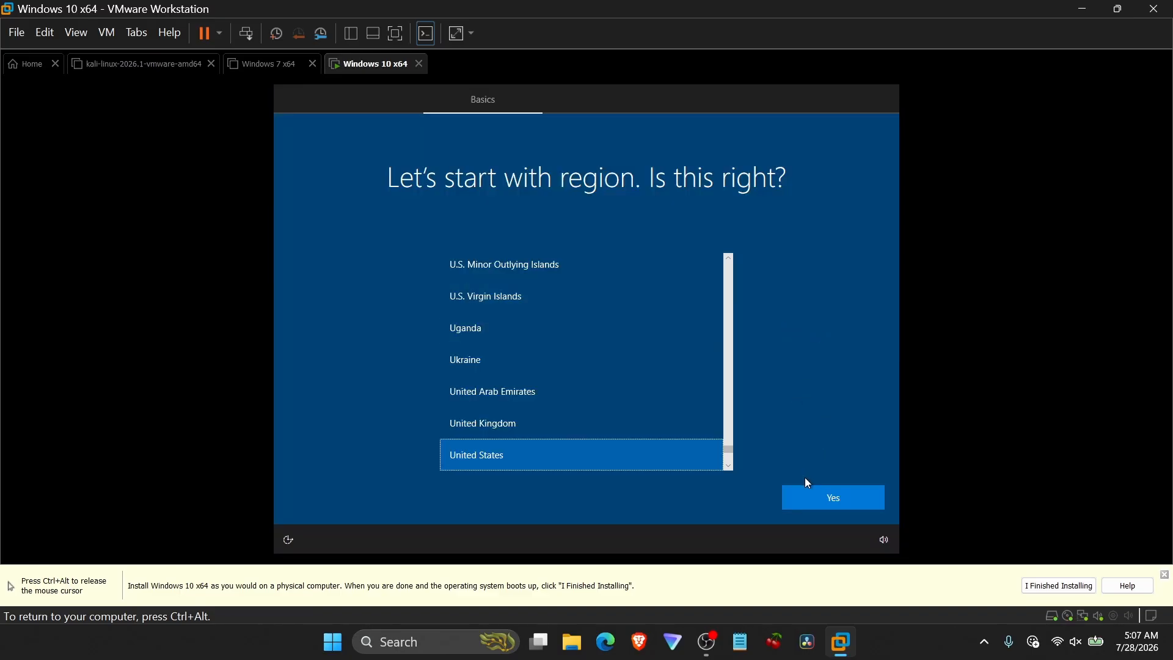
# Confirm United States as the region and continue setup without an internet connection in limited setup.
pyautogui.click(827, 504)
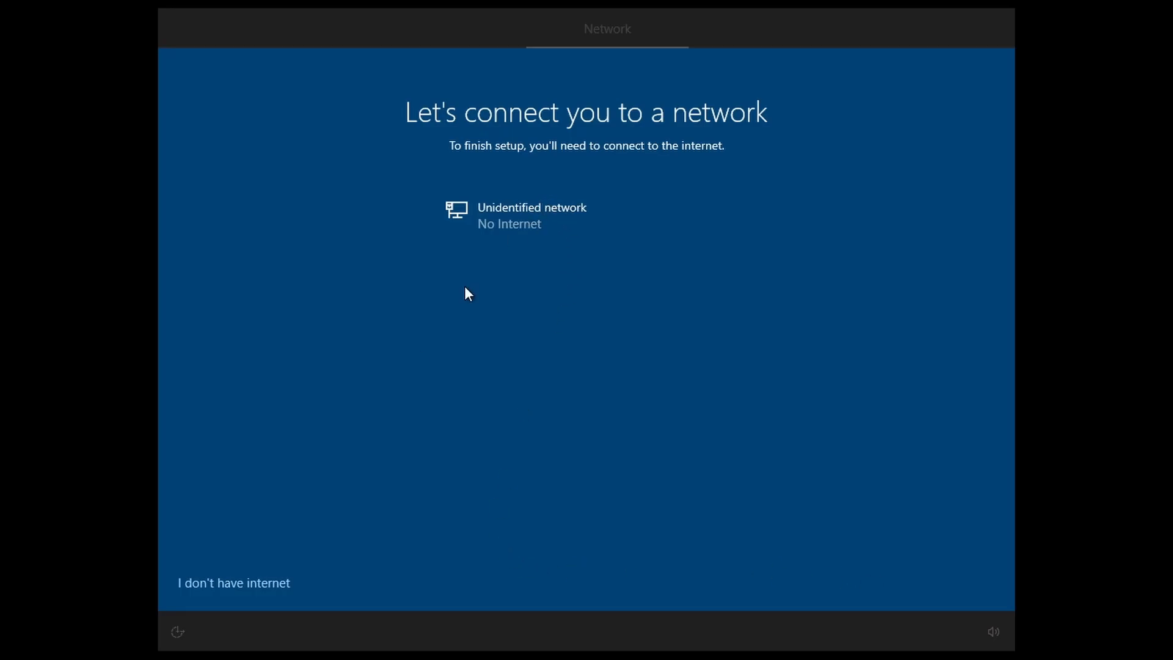
pyautogui.click(242, 584)
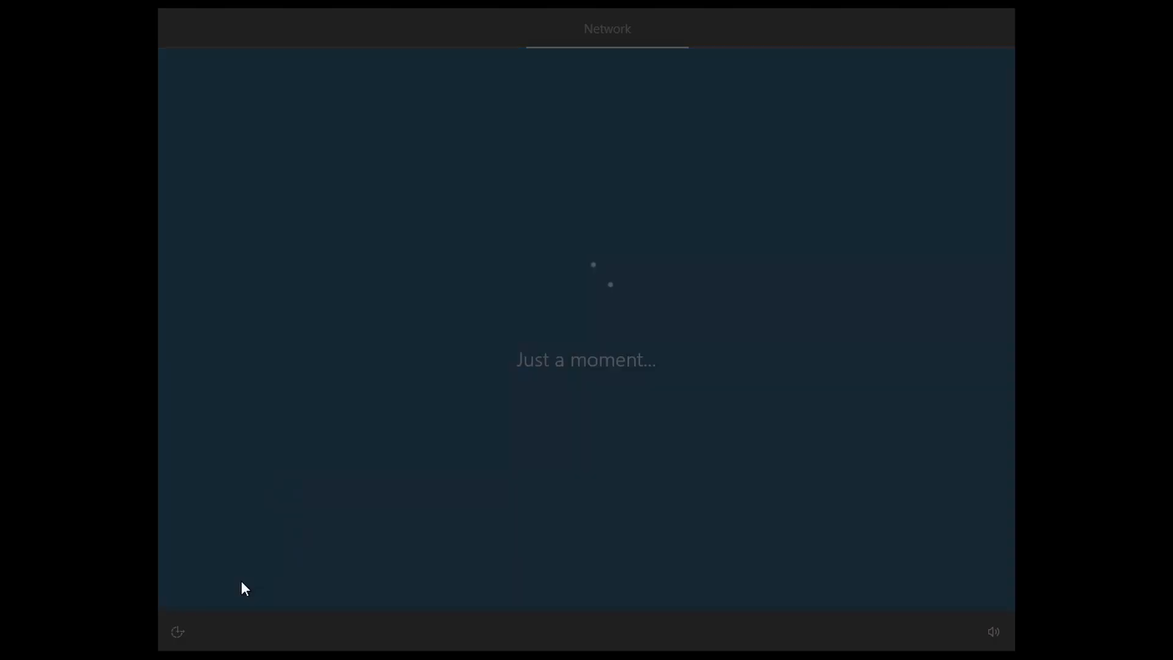
pyautogui.click(251, 574)
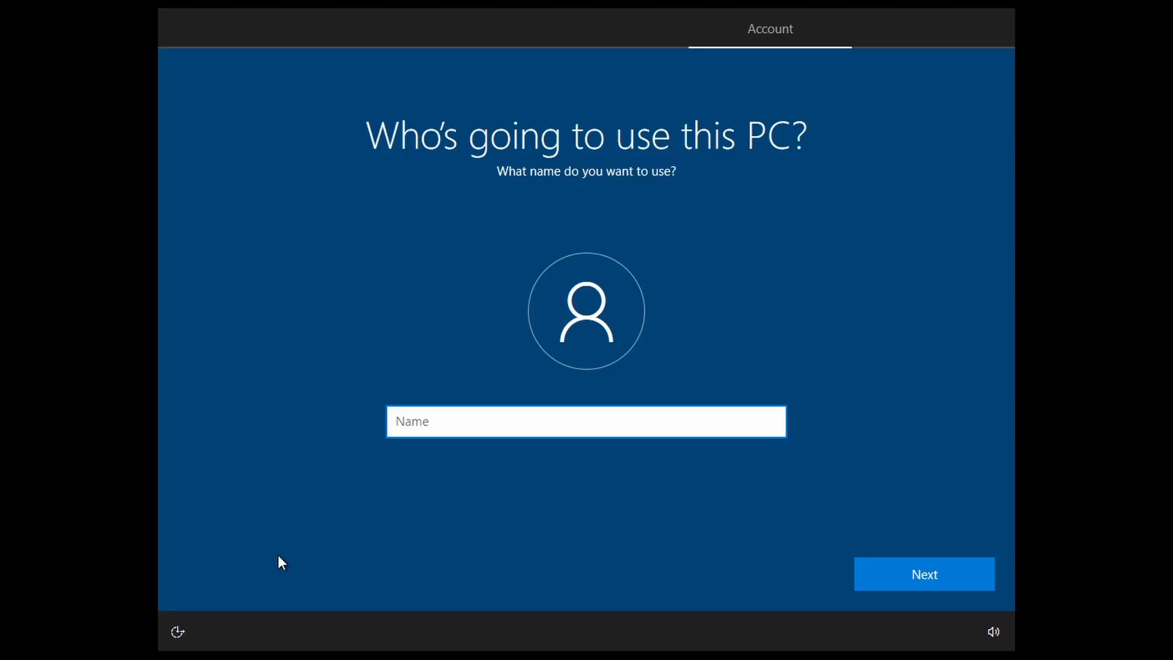
# Enter windows-10-user as the account name and leave the password blank.
pyautogui.write('windows-10-user')
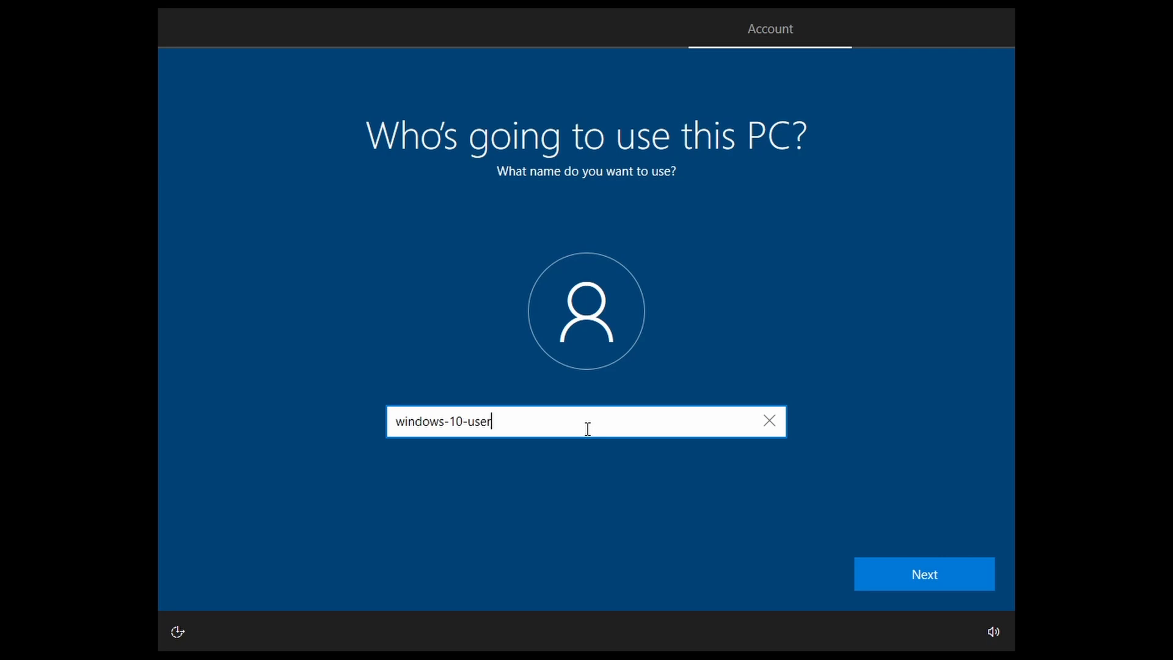
pyautogui.press('Return')
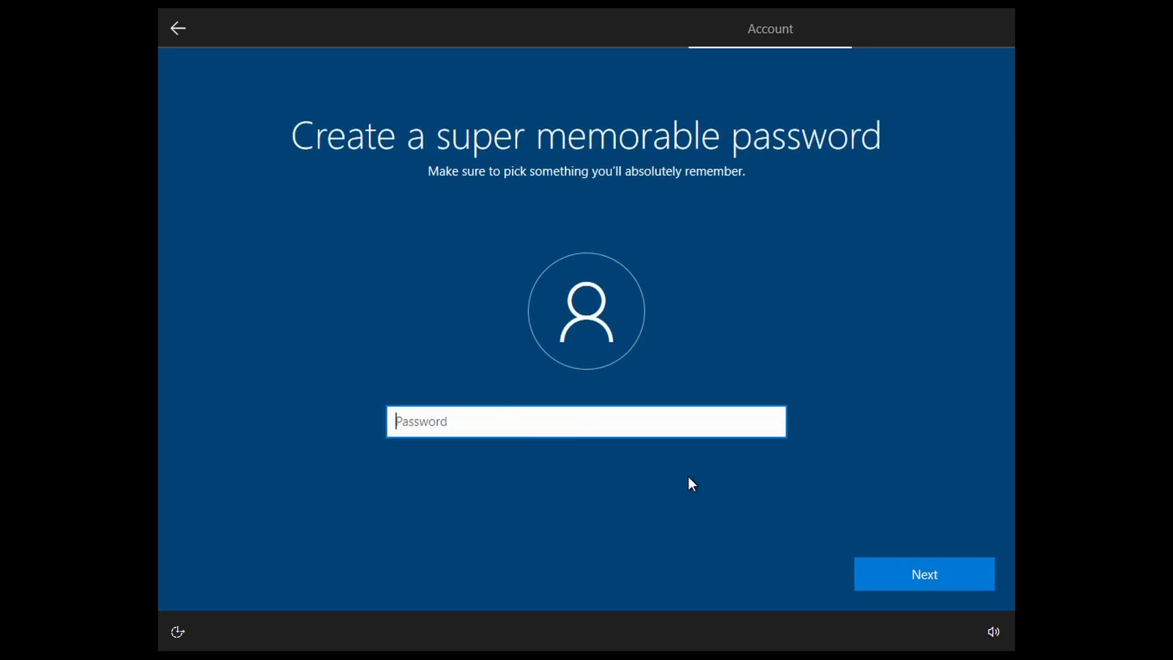
pyautogui.click(932, 566)
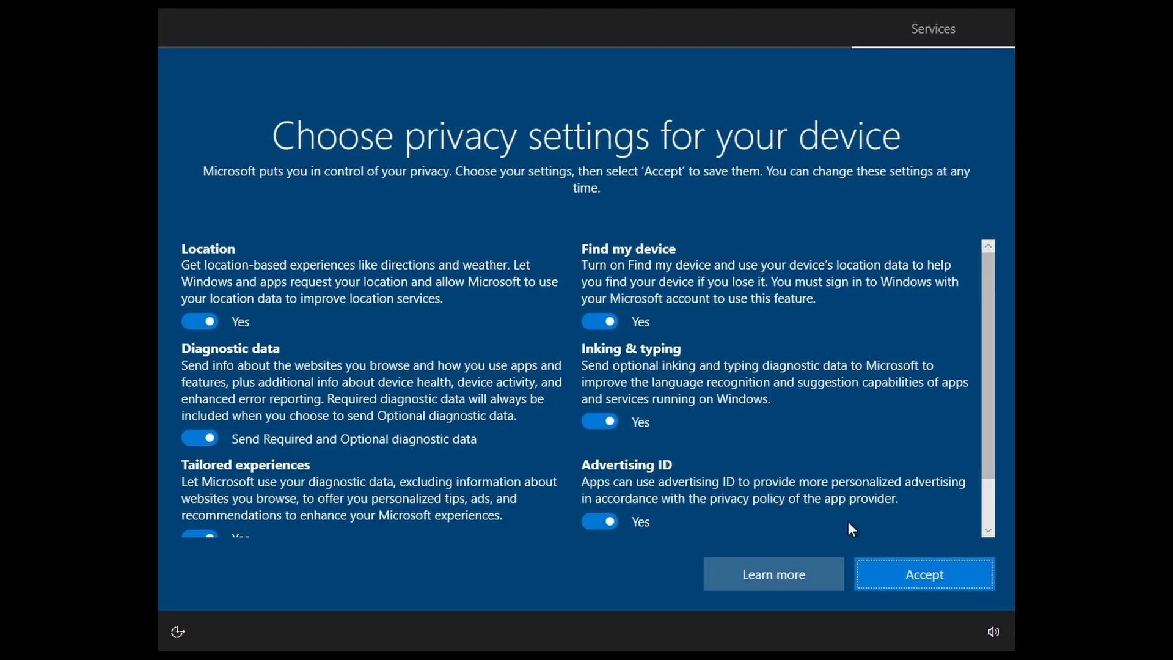
# Turn off all privacy settings for location, diagnostics, tailored experiences, find my device, inking and advertising, and accept them.
pyautogui.click(599, 322)
pyautogui.click(600, 422)
pyautogui.click(600, 521)
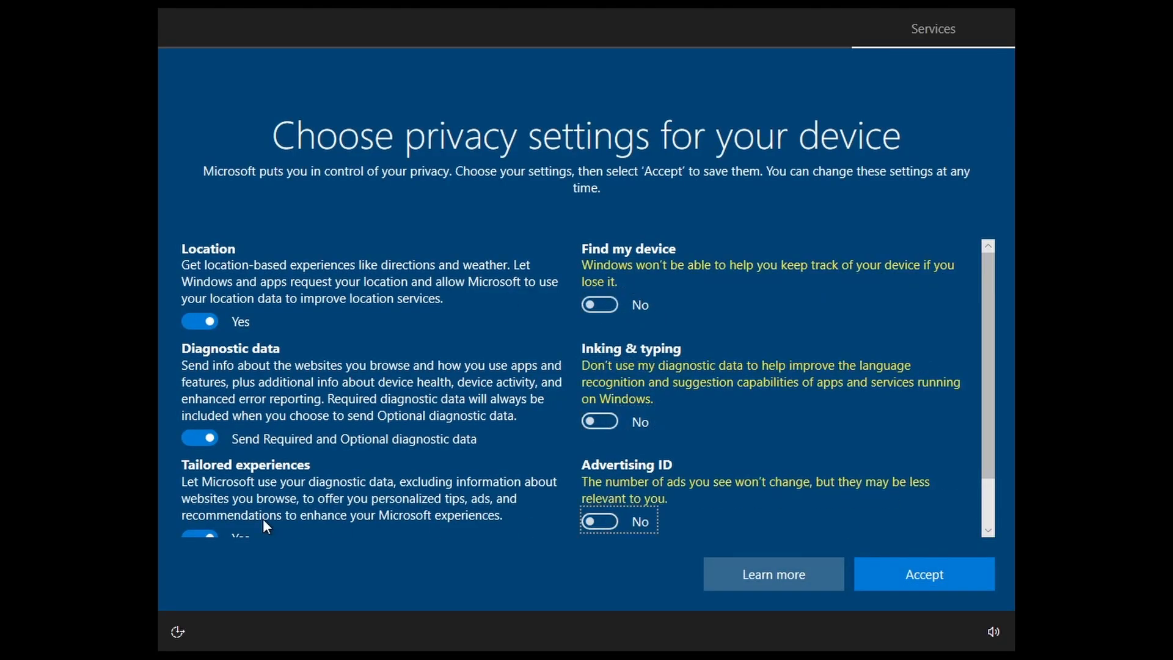
pyautogui.click(204, 534)
pyautogui.click(199, 437)
pyautogui.click(200, 321)
pyautogui.scroll(-2, 400, 339)
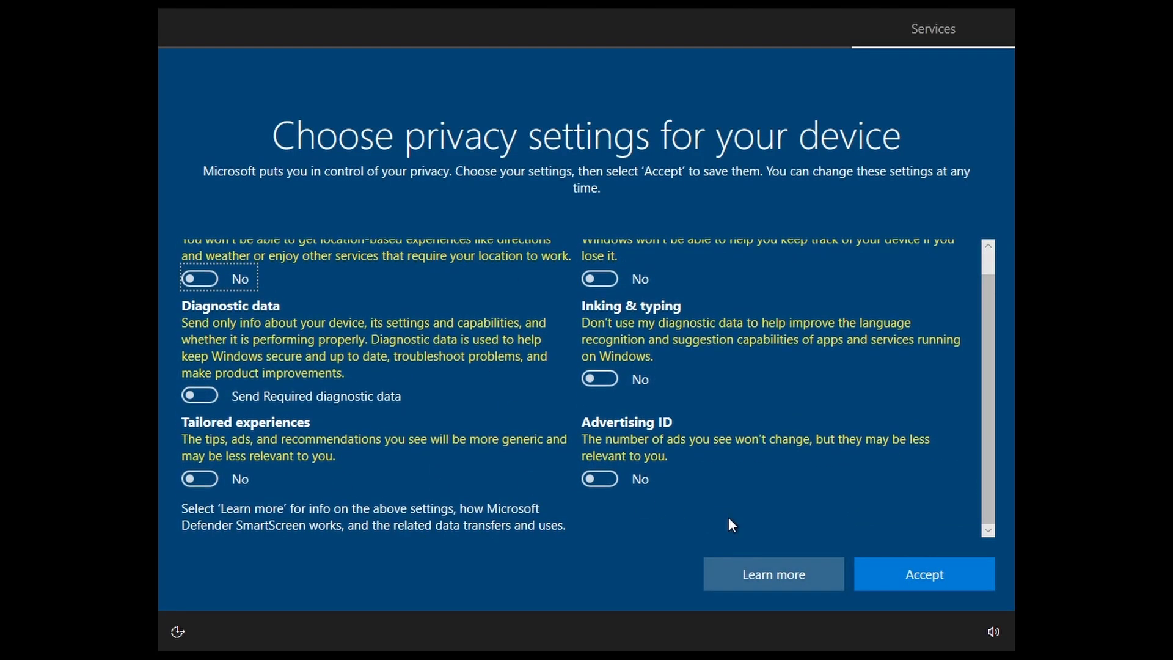
pyautogui.click(921, 578)
# Decline Cortana with Not now and dismiss the Microsoft Edge prompt with Maybe later.
pyautogui.click(812, 578)
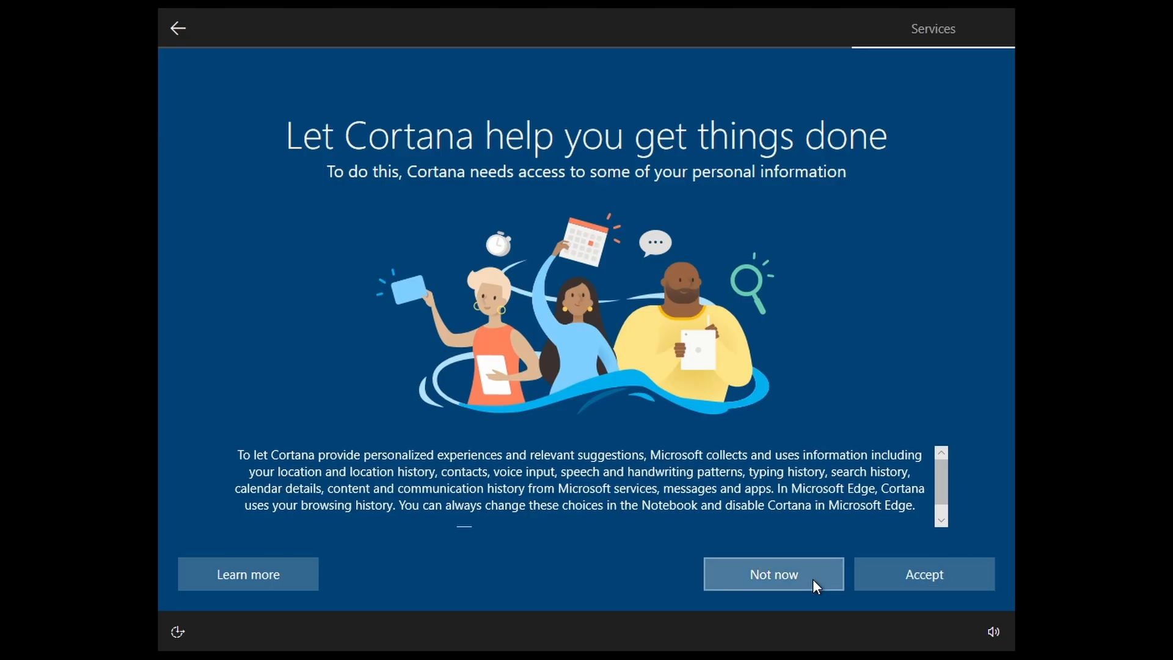
pyautogui.hotkey('ctrl', 'alt', 'Return')
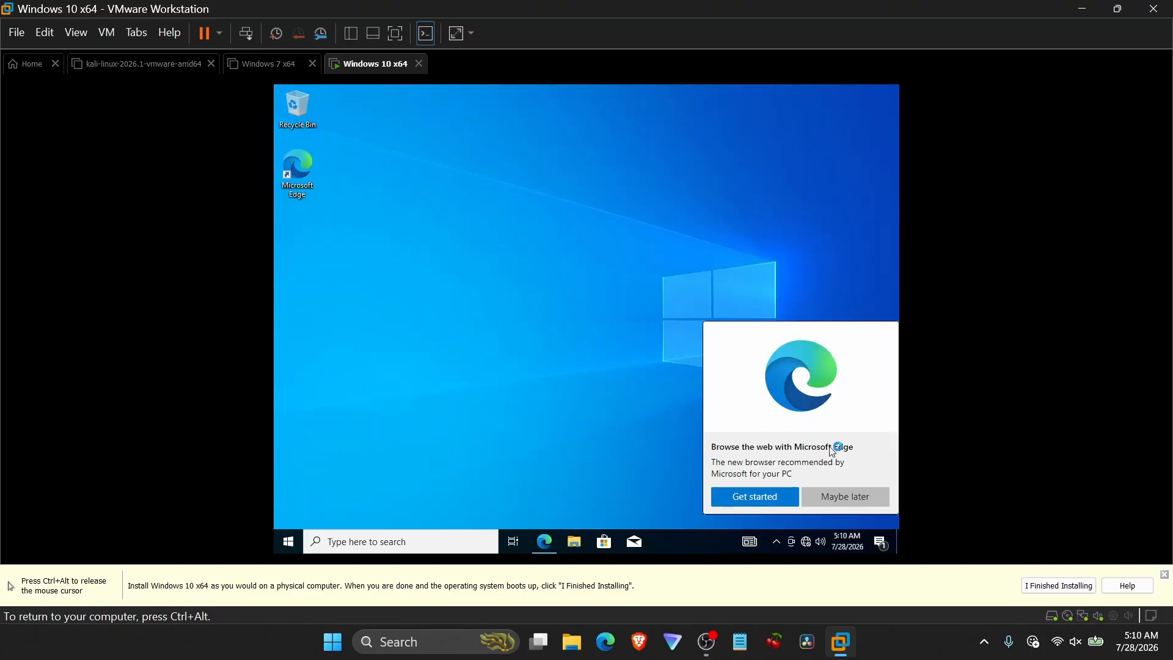
pyautogui.click(850, 500)
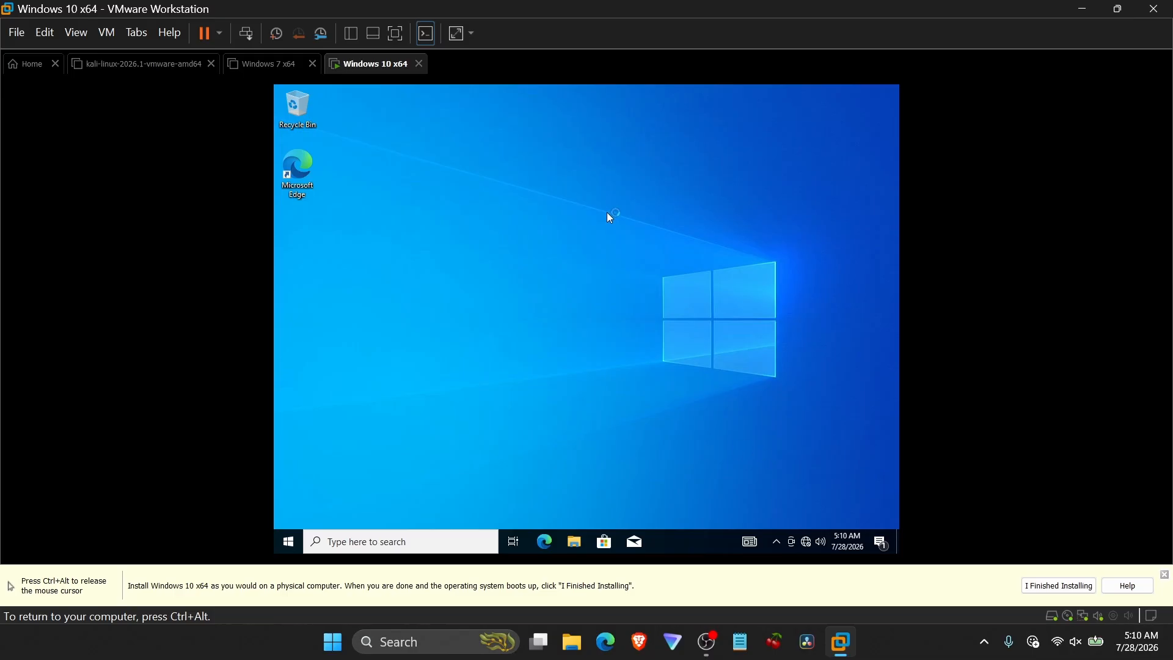
# Mark the Windows 10 installation as finished in VMware Workstation.
pyautogui.rightClick(600, 196)
pyautogui.click(635, 233)
pyautogui.hotkey('ctrl', 'alt')
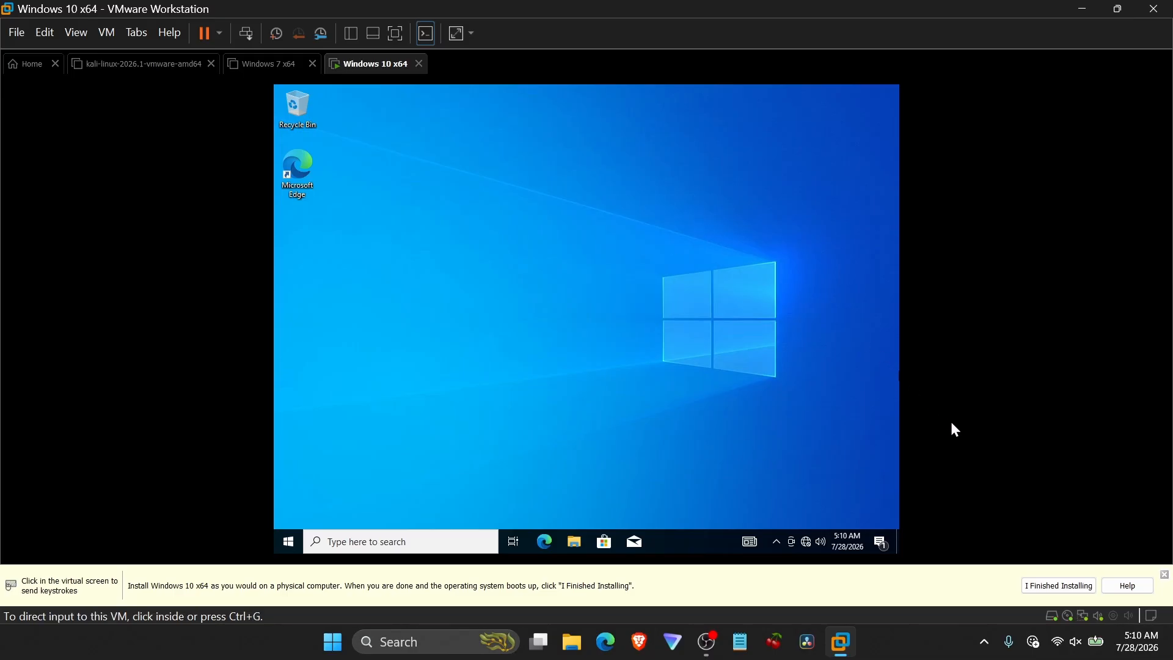
pyautogui.click(1048, 590)
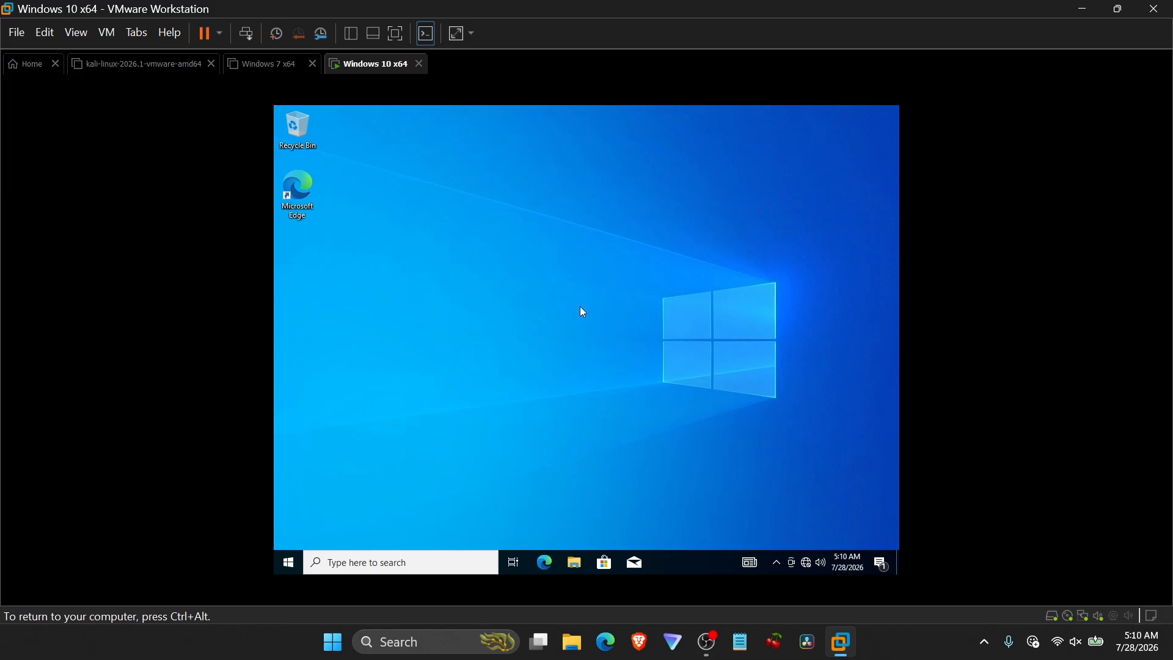
# Start the VMware Tools installation for the virtual machine and close the guest hint bar.
pyautogui.hotkey('ctrl', 'alt')
pyautogui.click(107, 33)
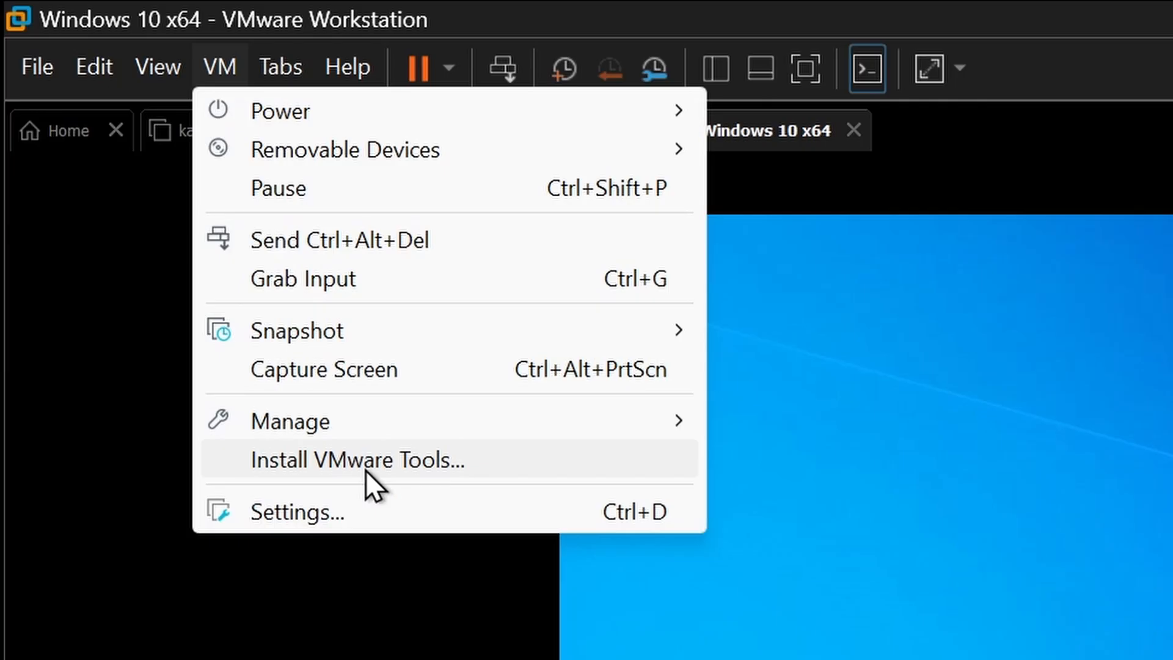
pyautogui.click(365, 464)
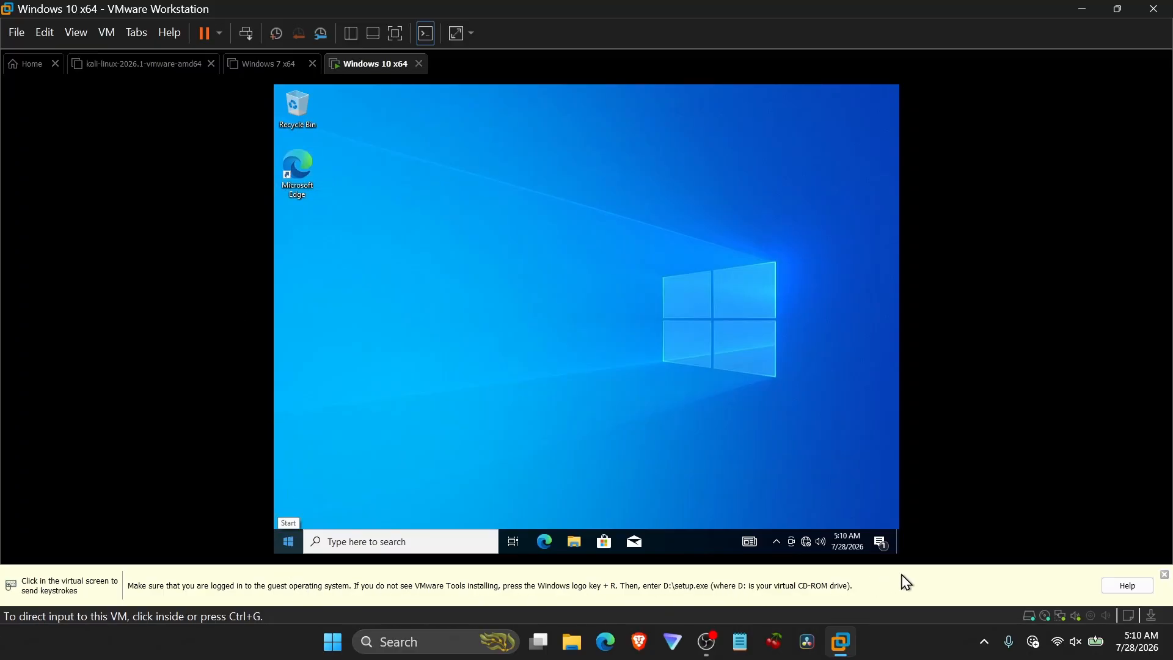
pyautogui.click(1165, 576)
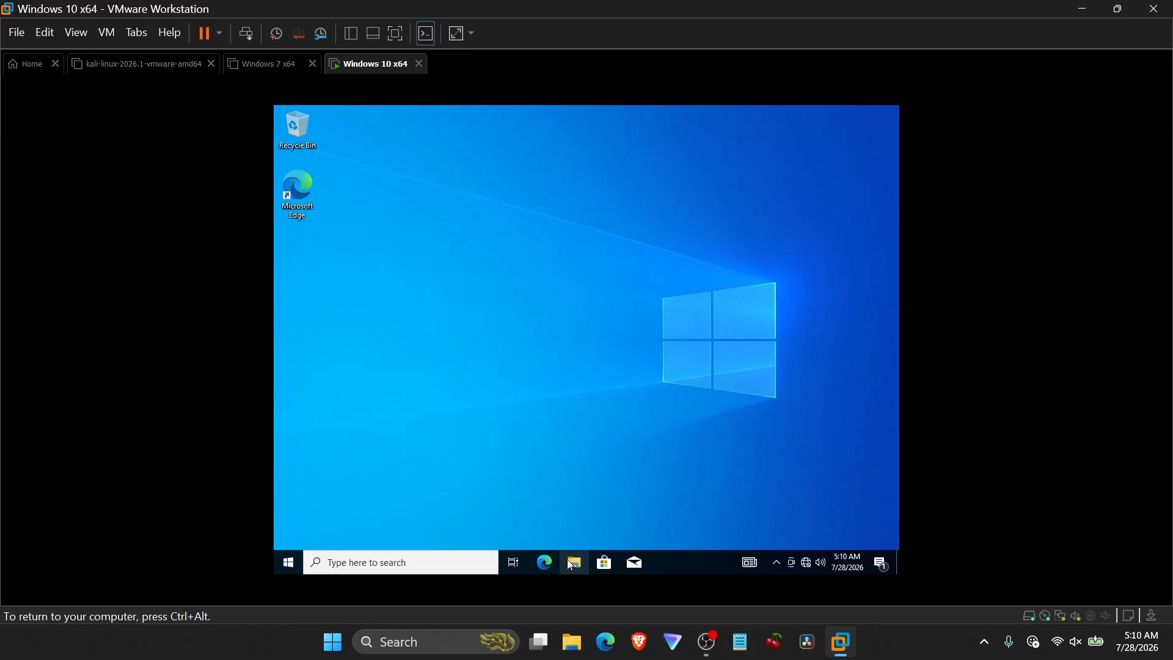
# Open File Explorer in the guest and run the VMware Tools DVD drive from This PC.
pyautogui.click(571, 563)
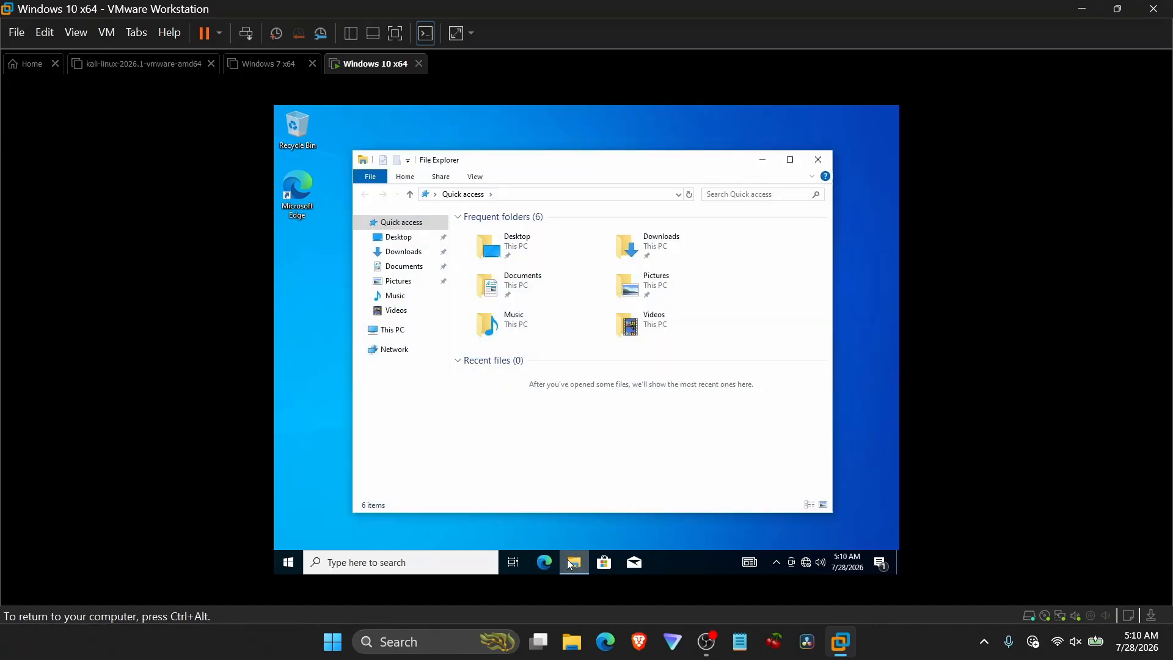
pyautogui.doubleClick(547, 170)
pyautogui.click(327, 282)
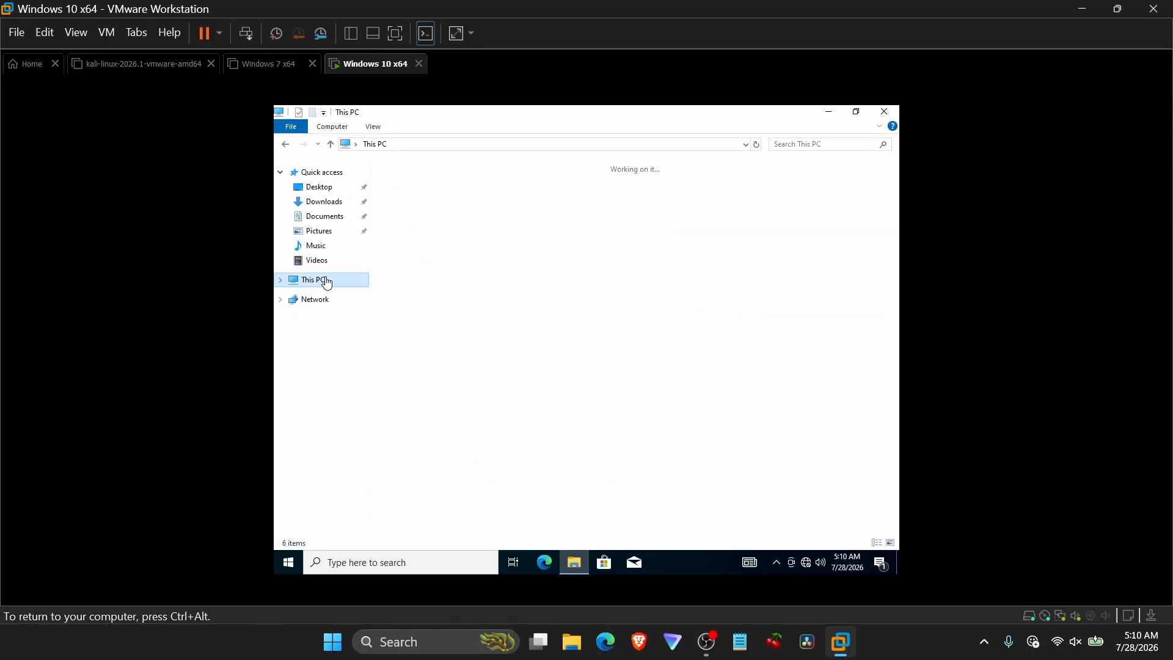
pyautogui.doubleClick(594, 319)
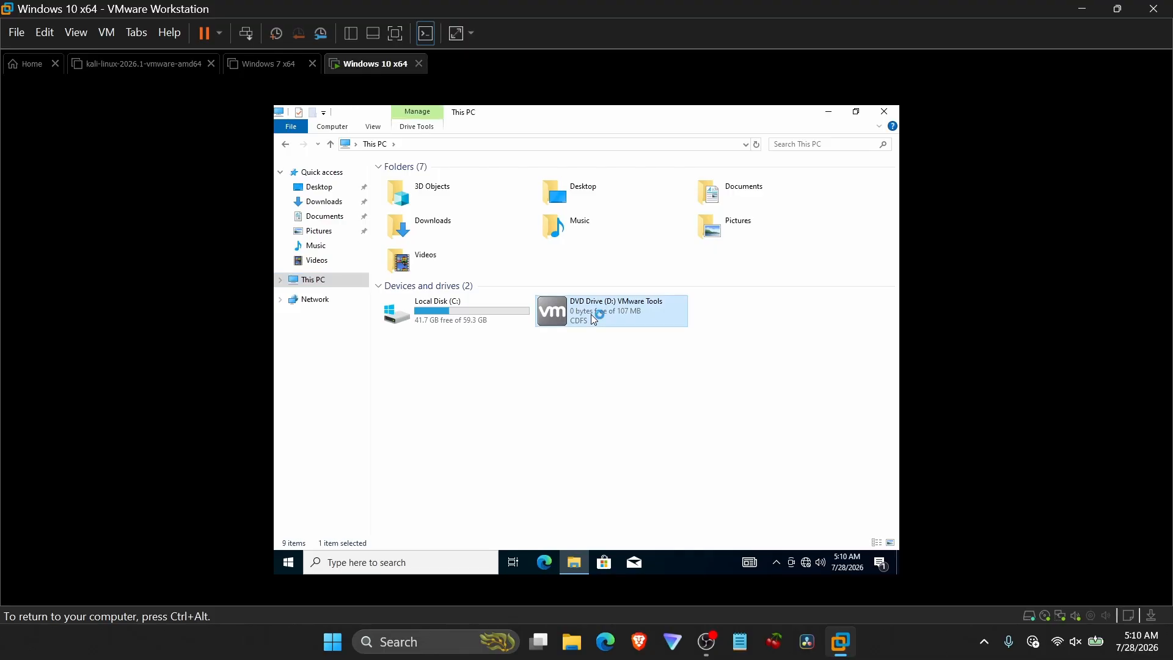
pyautogui.click(524, 418)
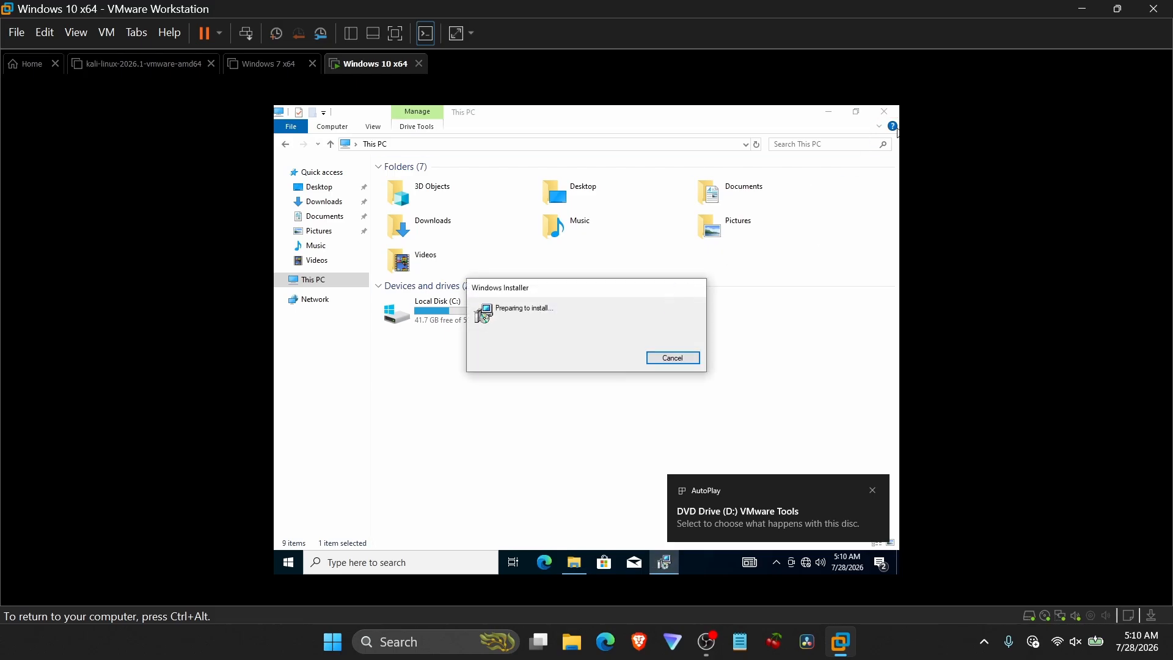
# Close File Explorer and the AutoPlay notice, and continue past the VMware Tools Setup welcome page.
pyautogui.click(883, 112)
pyautogui.click(874, 490)
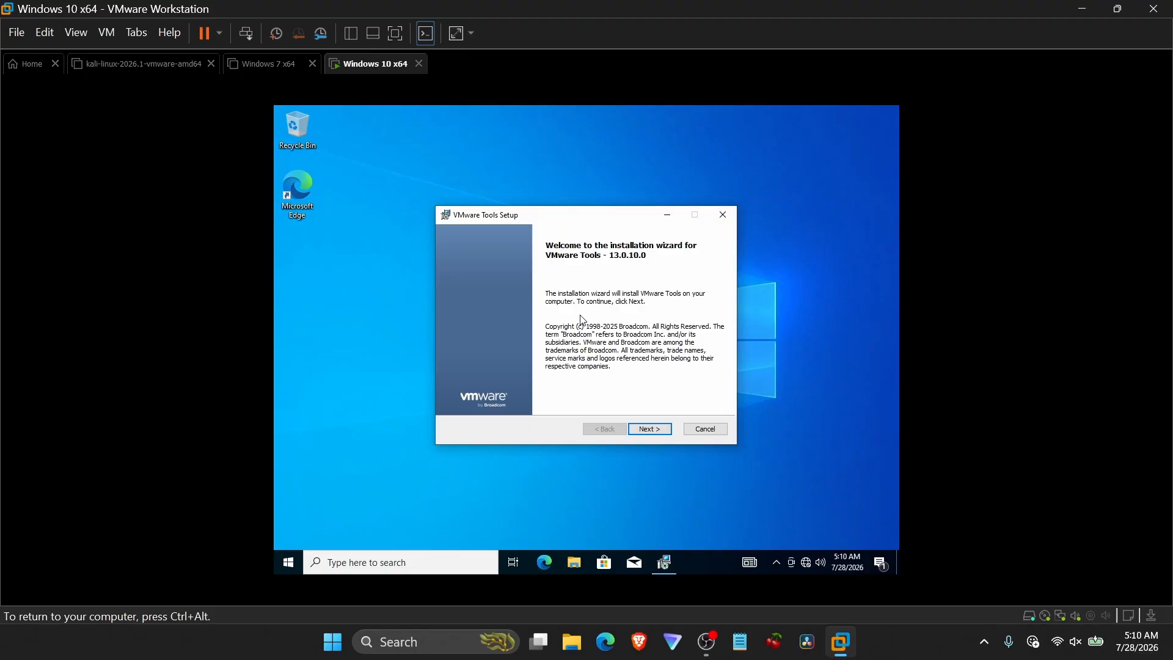
pyautogui.click(649, 431)
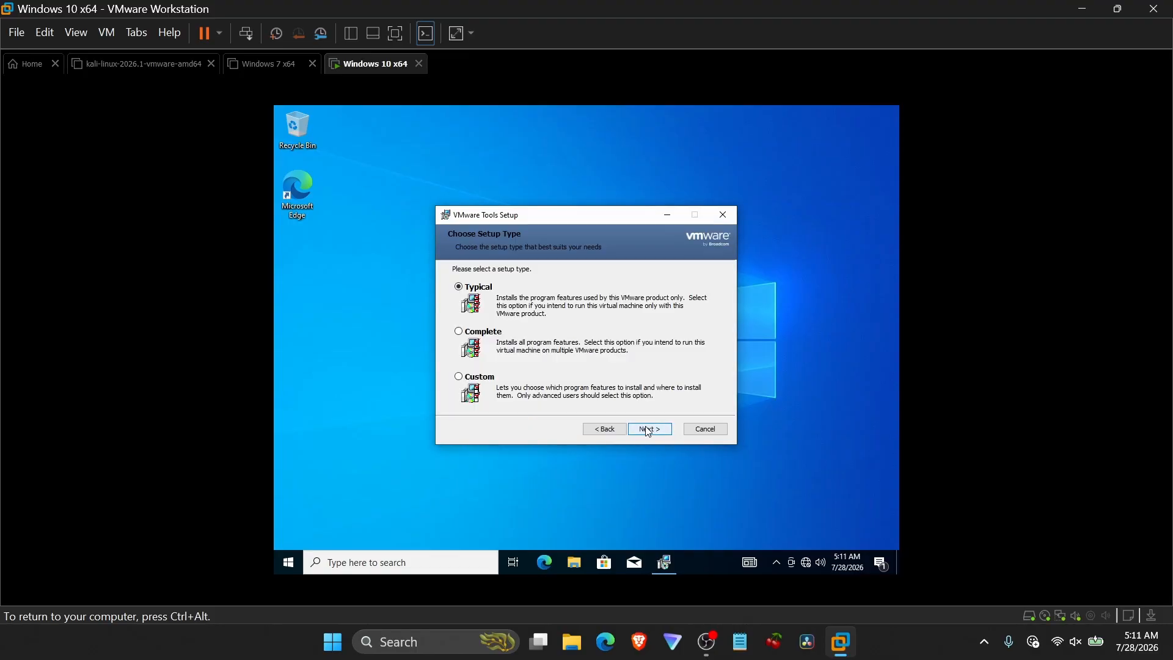
# Install VMware Tools with the Typical setup type and finish the setup wizard.
pyautogui.click(649, 430)
pyautogui.click(649, 431)
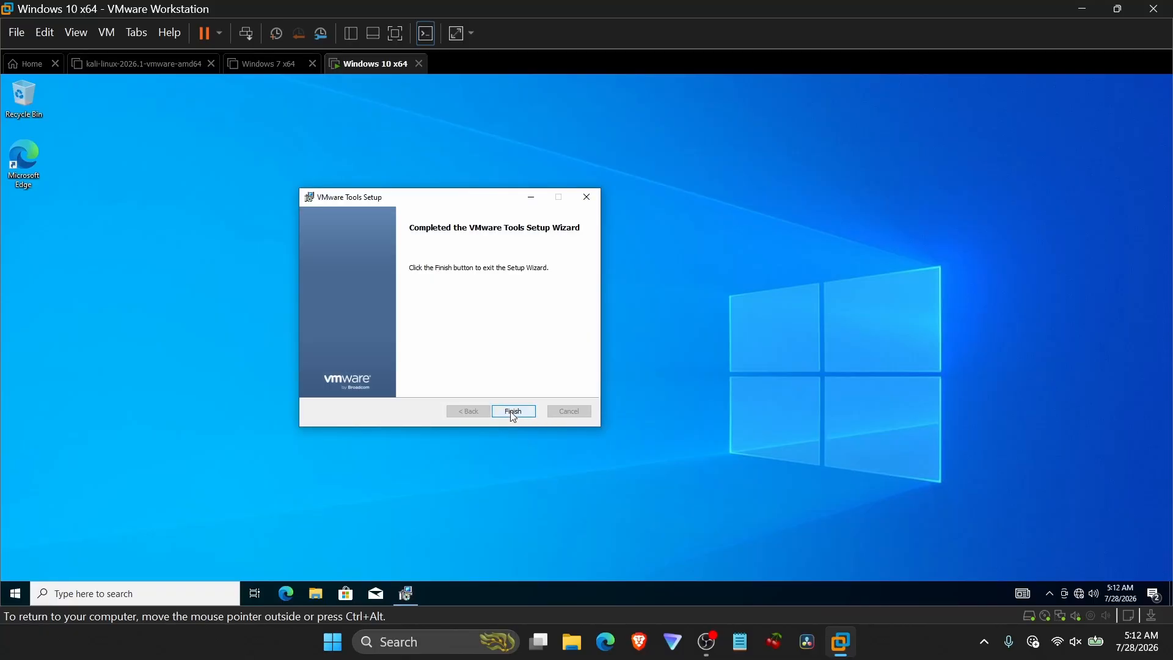
pyautogui.click(513, 411)
pyautogui.click(551, 363)
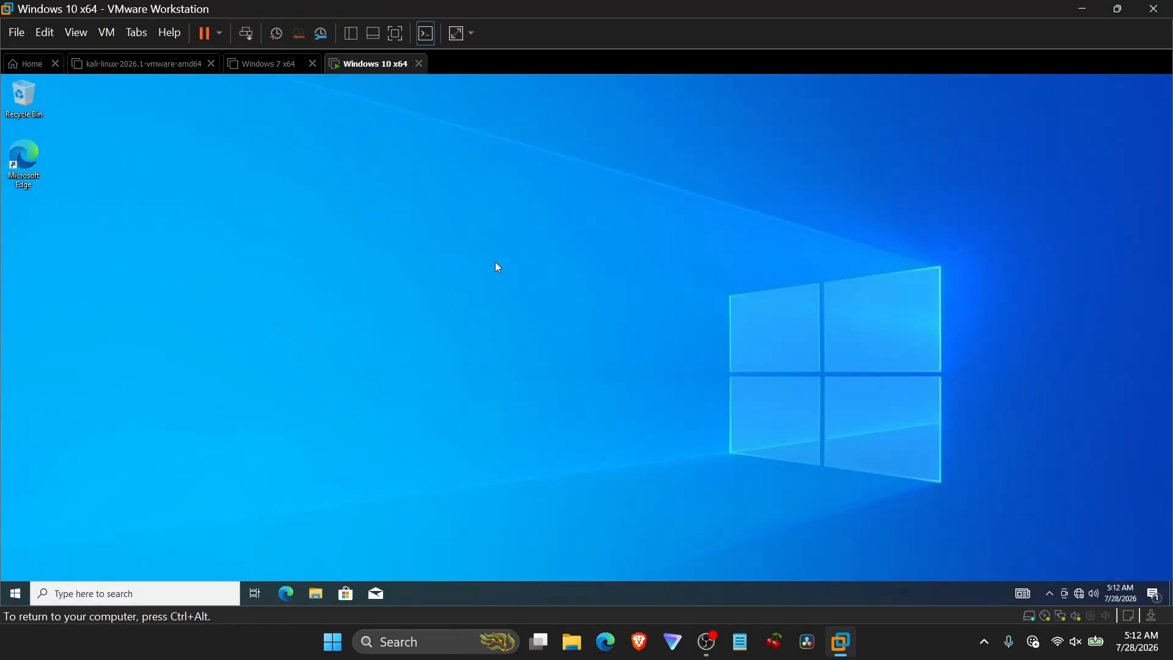
pyautogui.rightClick(573, 191)
pyautogui.rightClick(602, 218)
pyautogui.rightClick(602, 219)
pyautogui.click(641, 256)
# Open Command Prompt in the Windows 10 guest by searching for cmd.
pyautogui.press('super')
pyautogui.write('cmd')
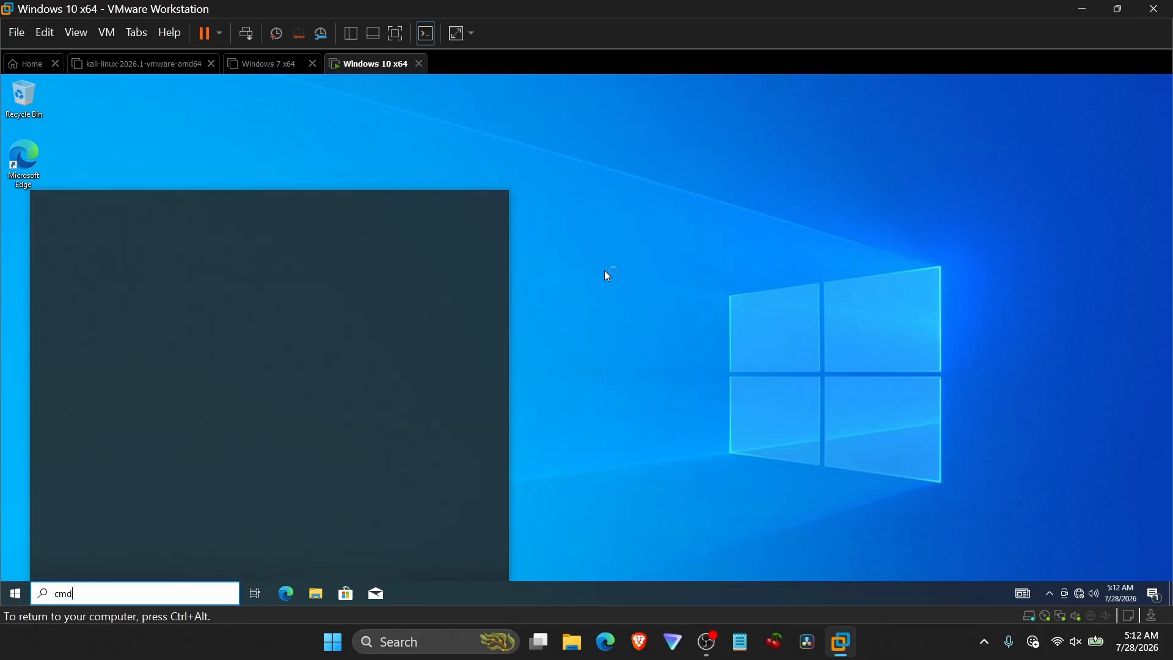
pyautogui.press('Return')
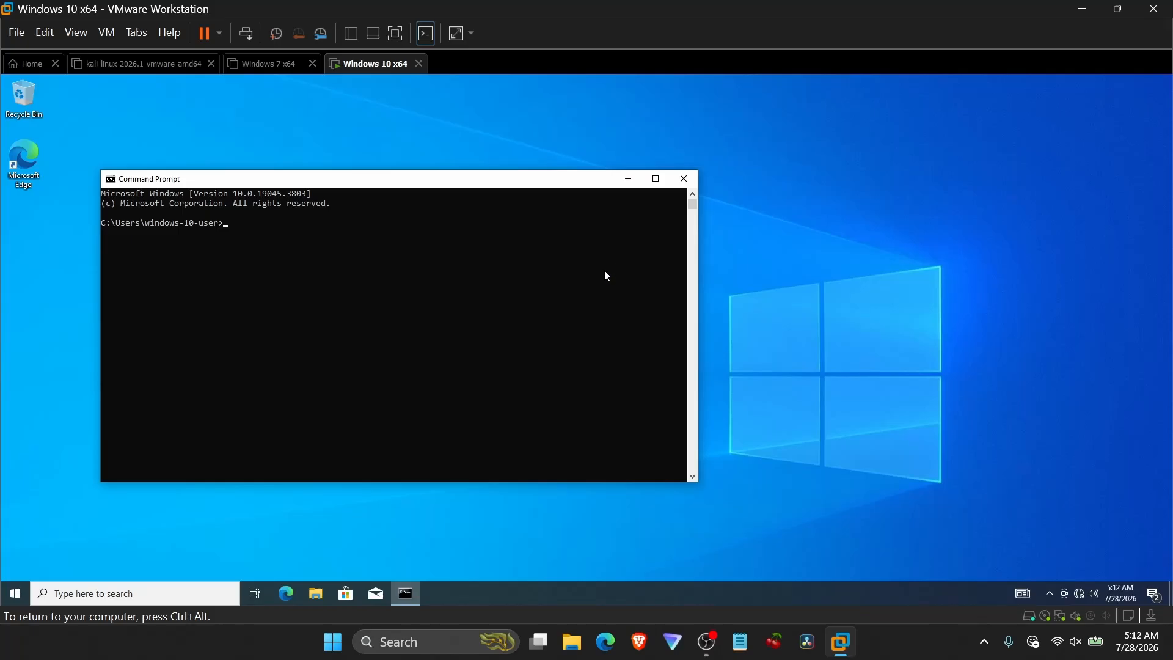
pyautogui.click(499, 261)
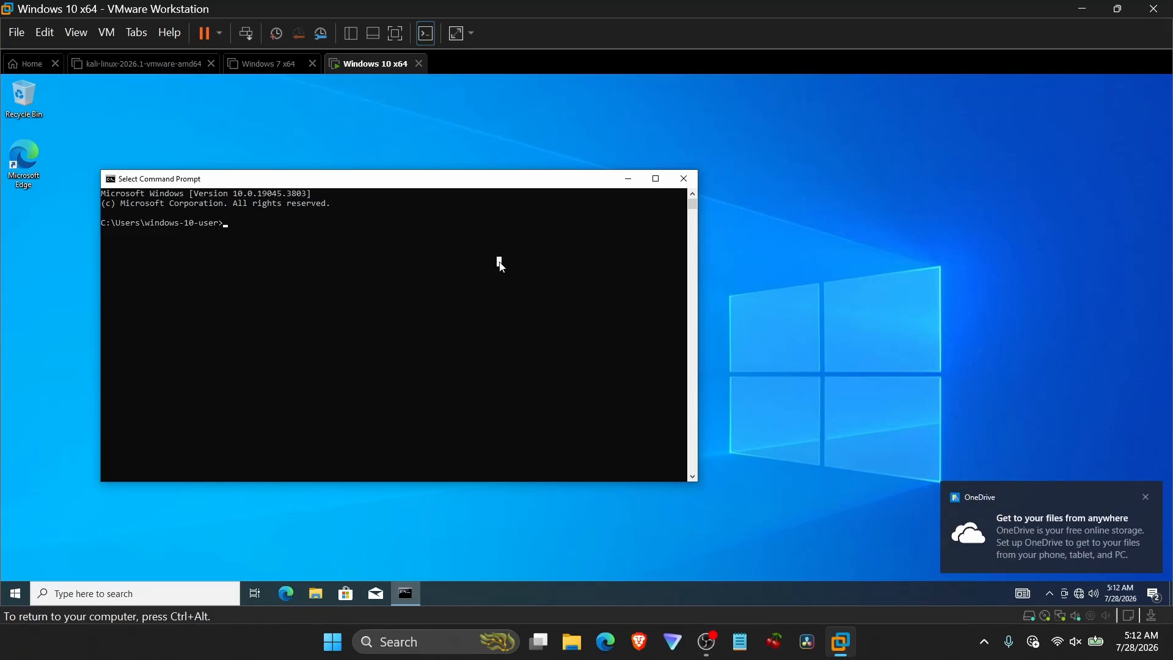
# Maximize the Command Prompt, enlarge its text, and run ipconfig.
pyautogui.write('ipconfig')
pyautogui.doubleClick(555, 181)
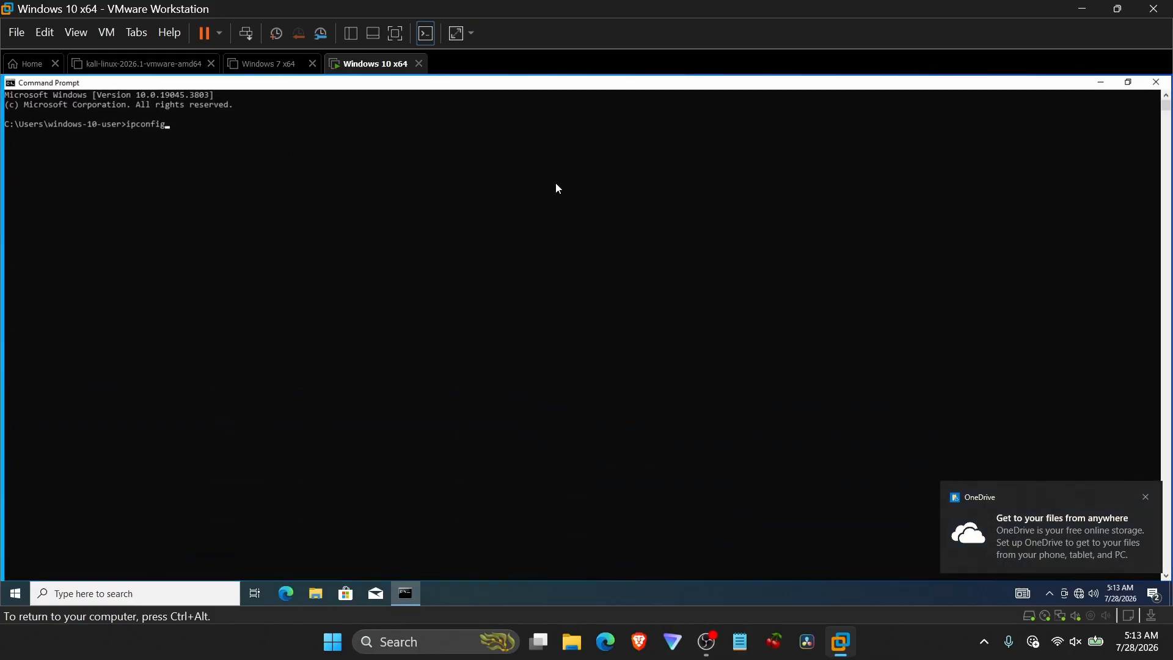
pyautogui.click(246, 189)
pyautogui.keyDown('ctrl'); pyautogui.scroll(3, 267, 172); pyautogui.keyUp('ctrl')
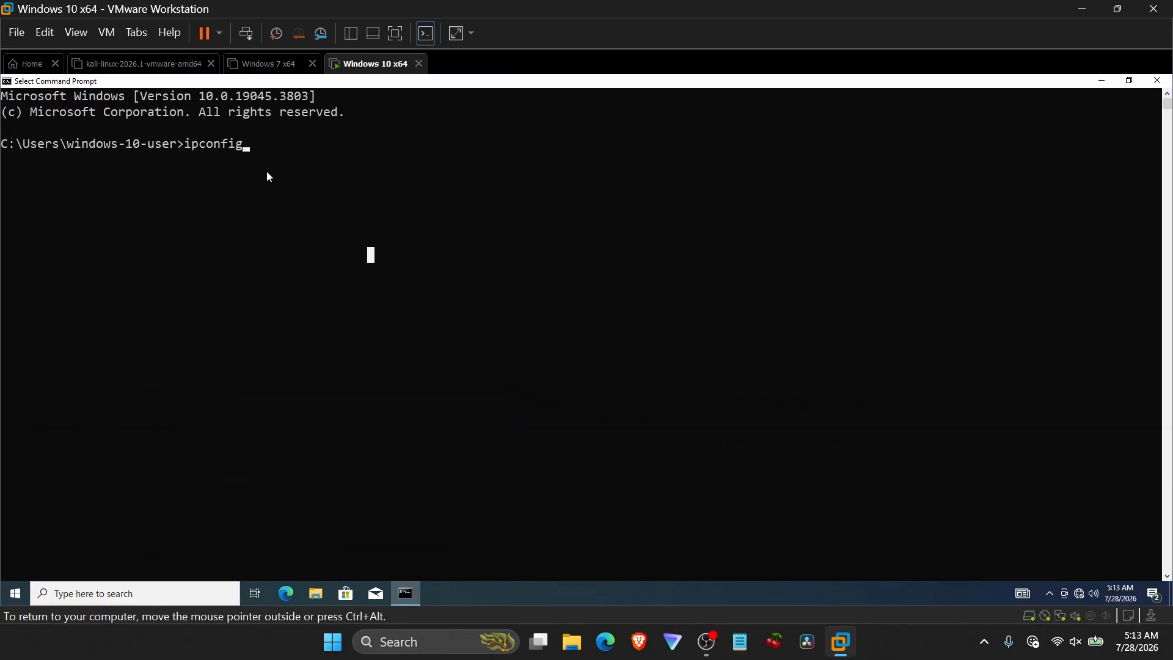
pyautogui.keyDown('ctrl'); pyautogui.scroll(3, 267, 172); pyautogui.keyUp('ctrl')
pyautogui.click(482, 173)
pyautogui.press('Return')
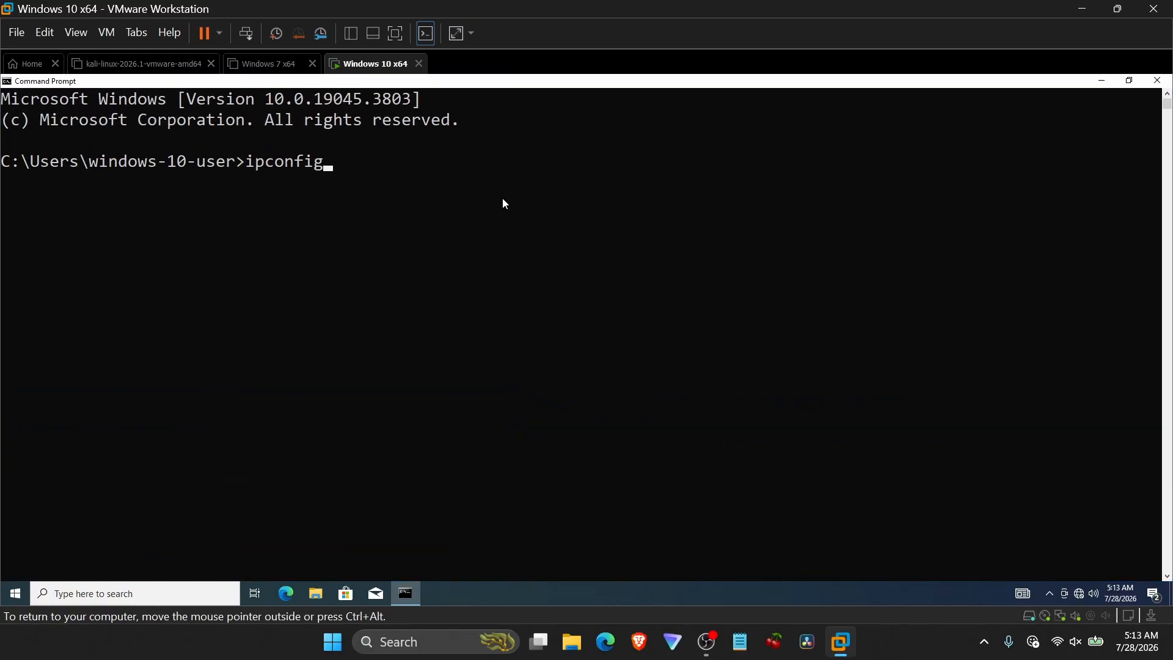
pyautogui.press('Return')
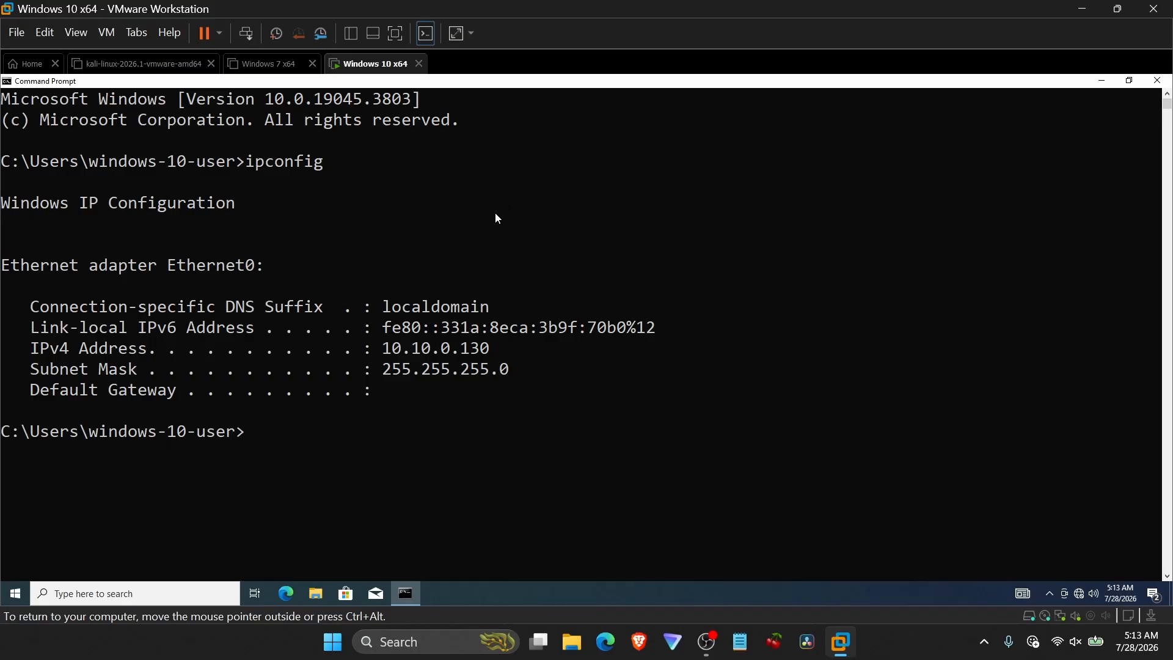
# Highlight the guest's IPv4 address in the ipconfig output.
pyautogui.doubleClick(387, 348)
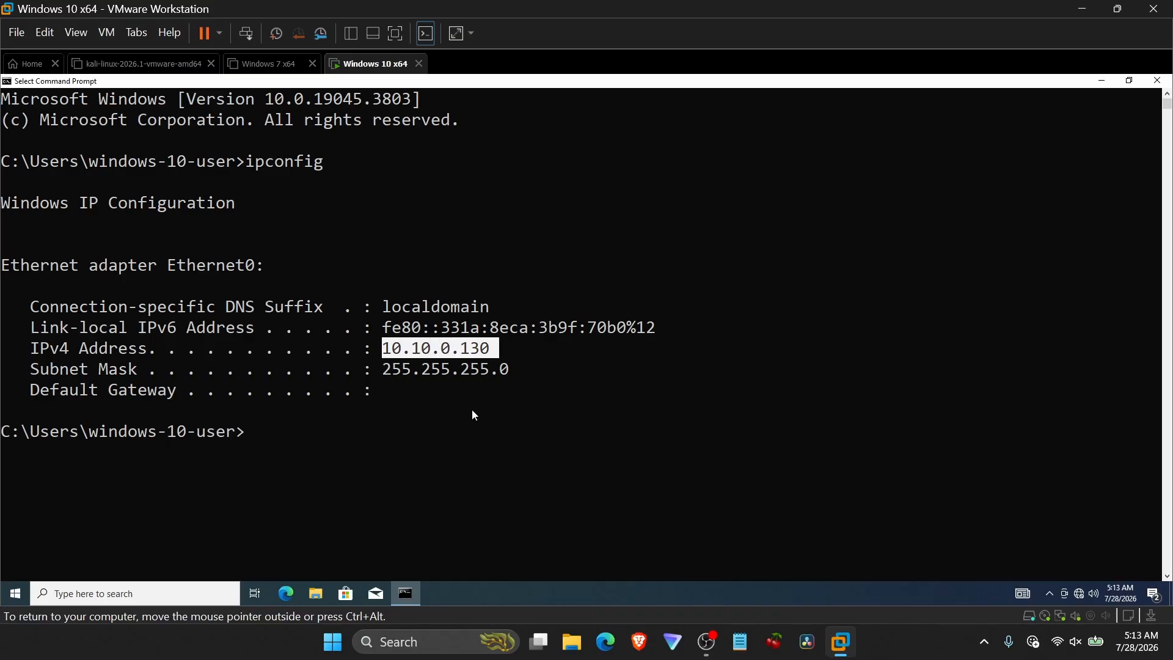
pyautogui.click(497, 369)
pyautogui.click(593, 347)
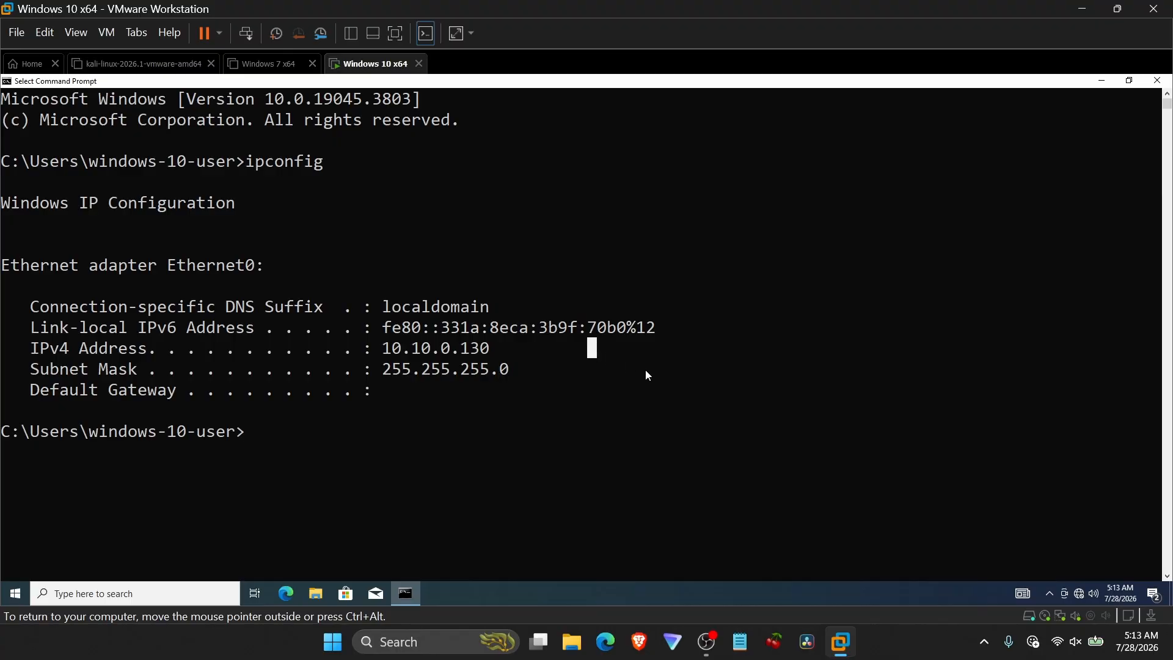
pyautogui.click(641, 369)
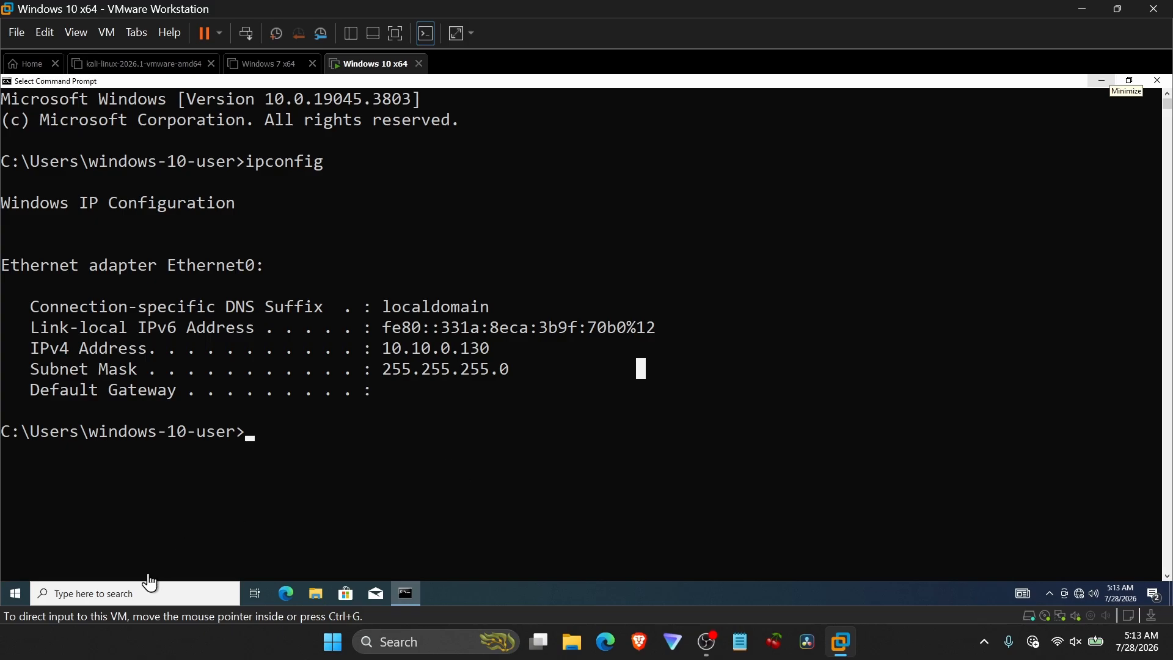
# Search for defender and open Windows Defender Firewall in a maximized window.
pyautogui.click(154, 595)
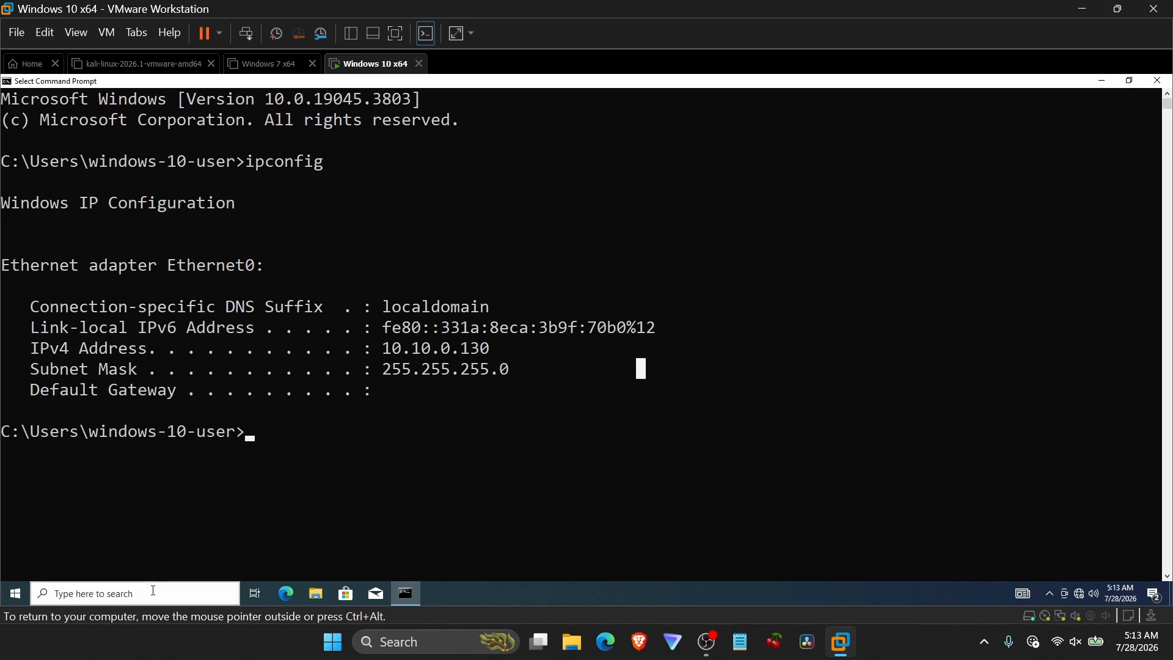
pyautogui.write('defender')
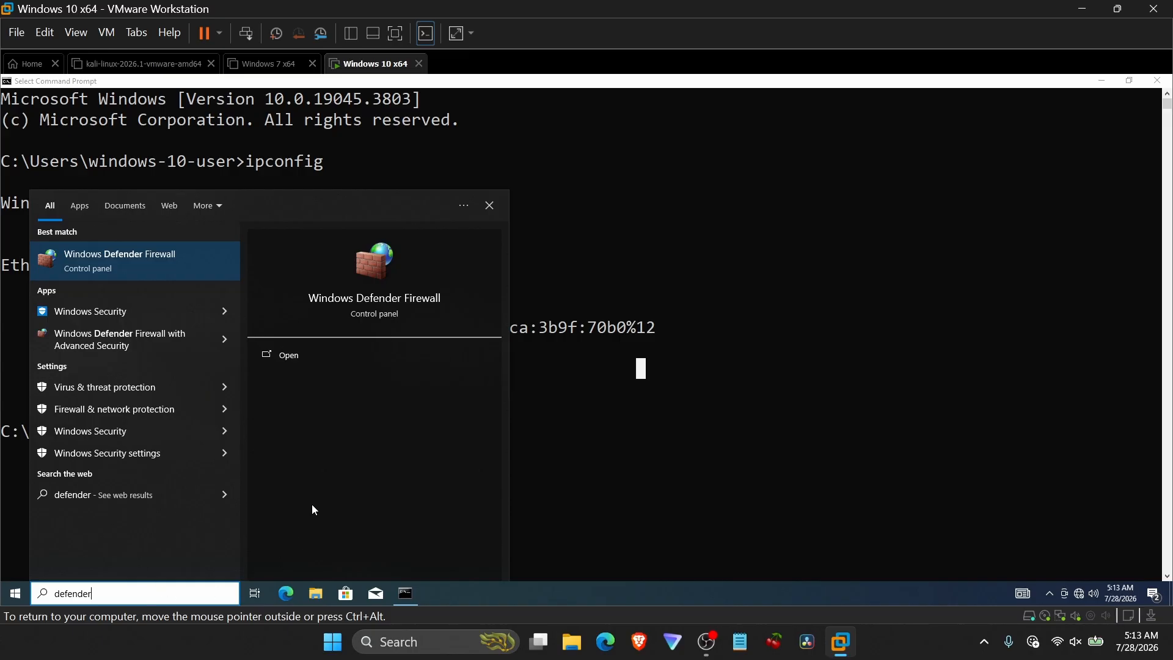
pyautogui.click(171, 253)
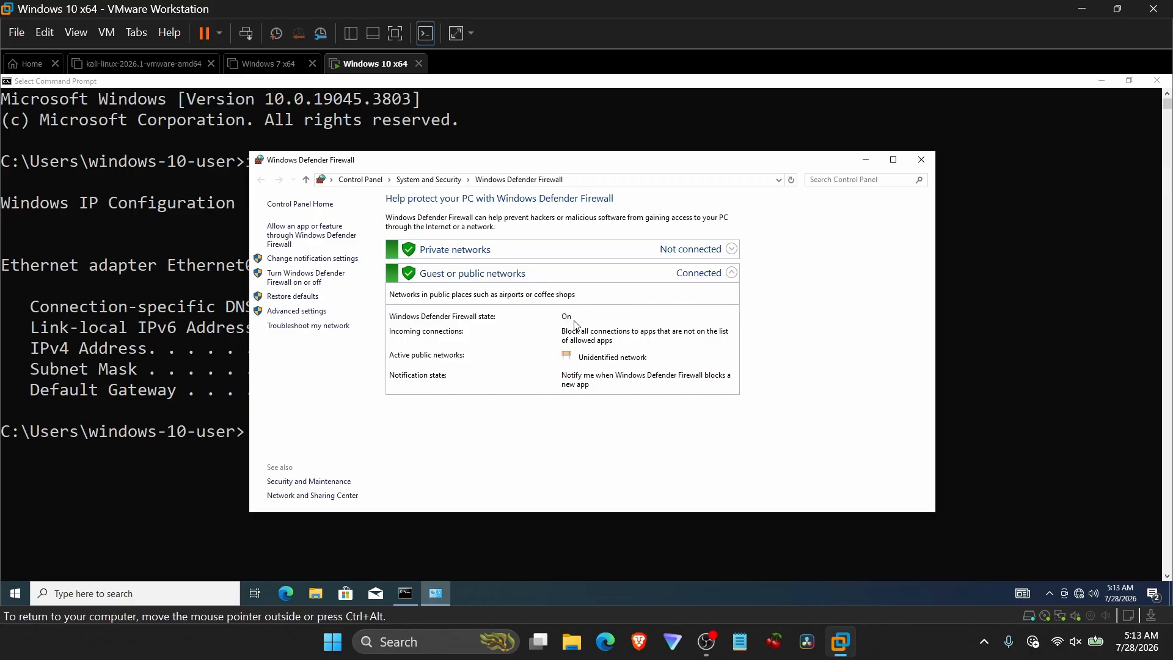
pyautogui.doubleClick(590, 167)
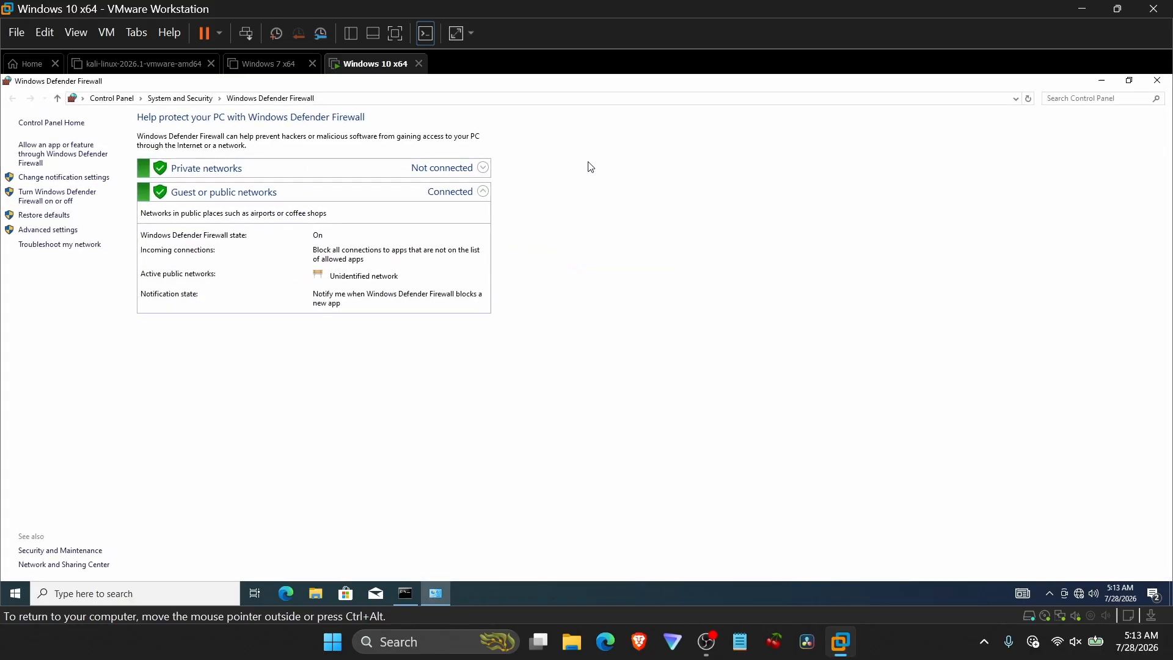
# Turn off Windows Defender Firewall for private and public networks, apply, and close the firewall window.
pyautogui.click(67, 208)
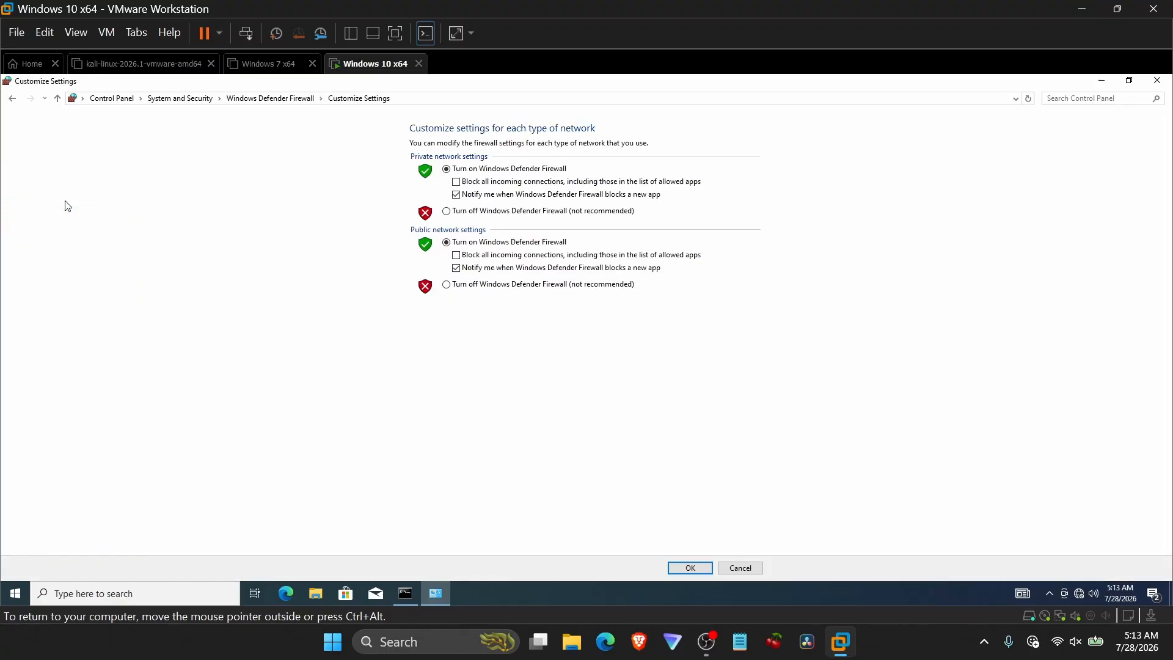
pyautogui.click(507, 214)
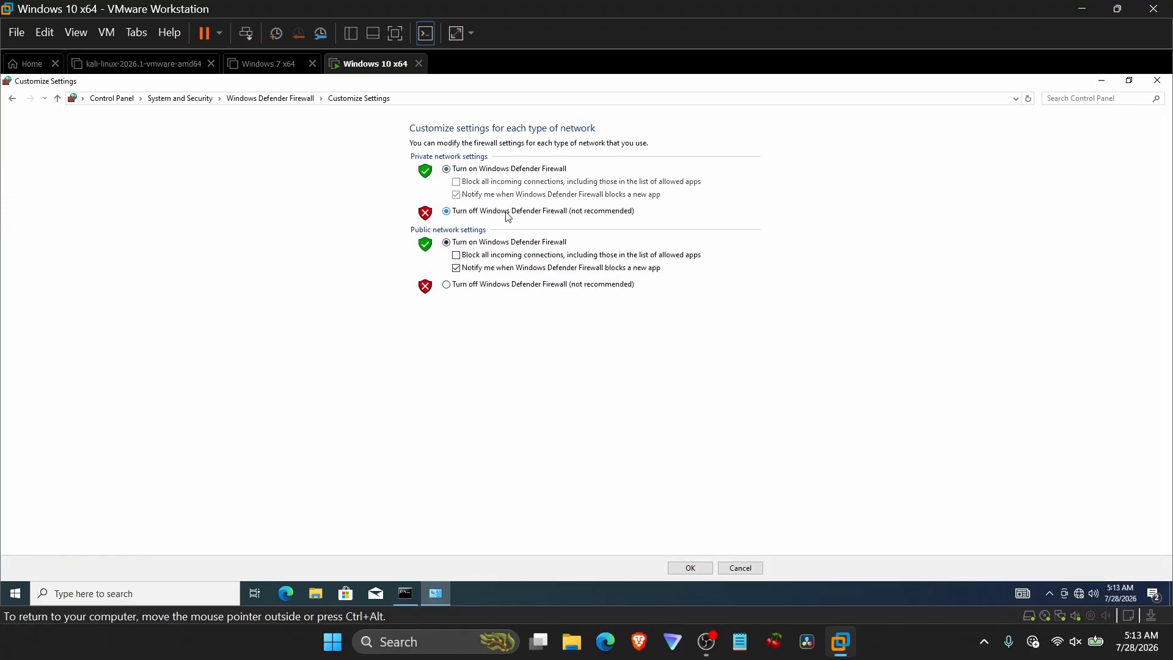
pyautogui.click(474, 287)
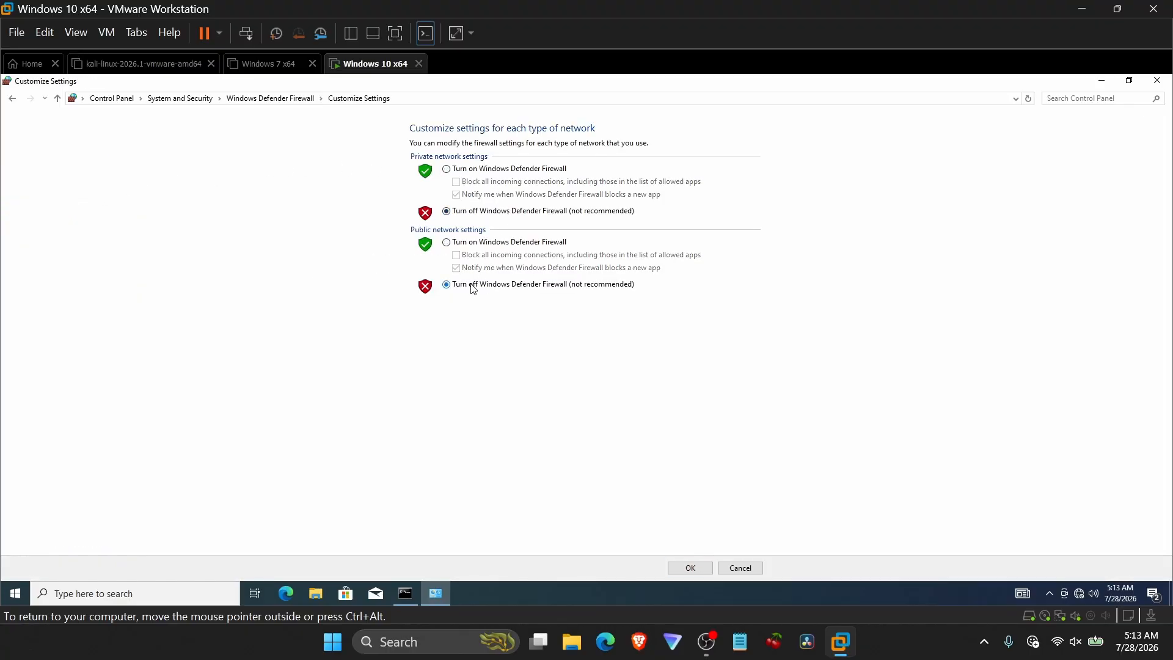
pyautogui.click(688, 566)
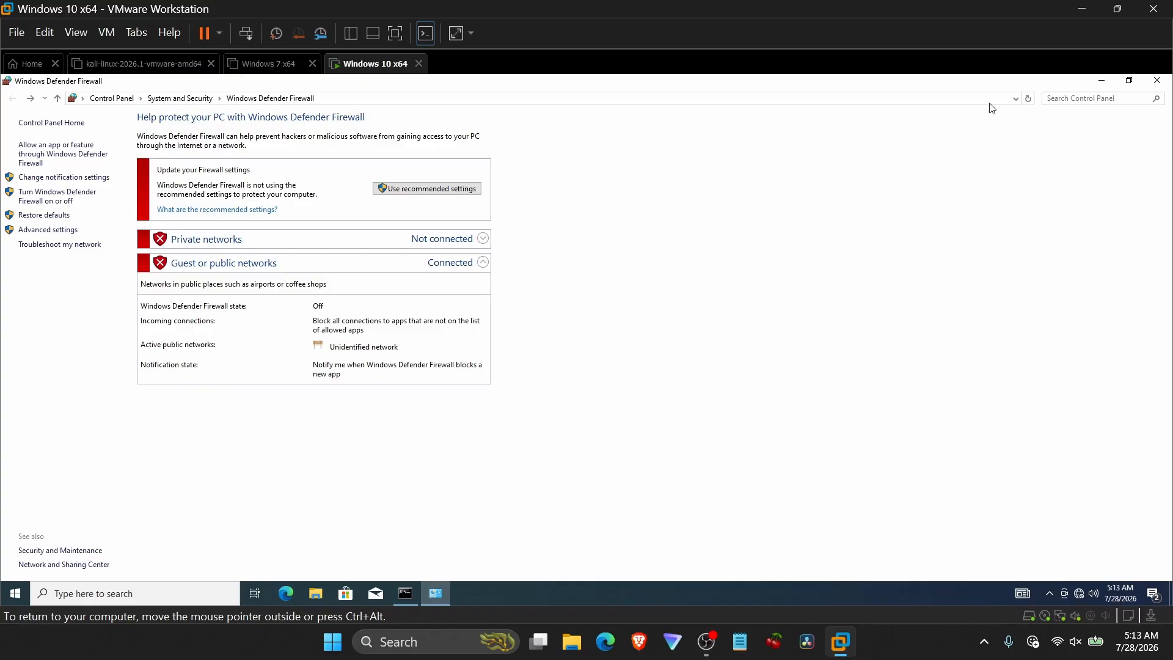
pyautogui.click(1157, 80)
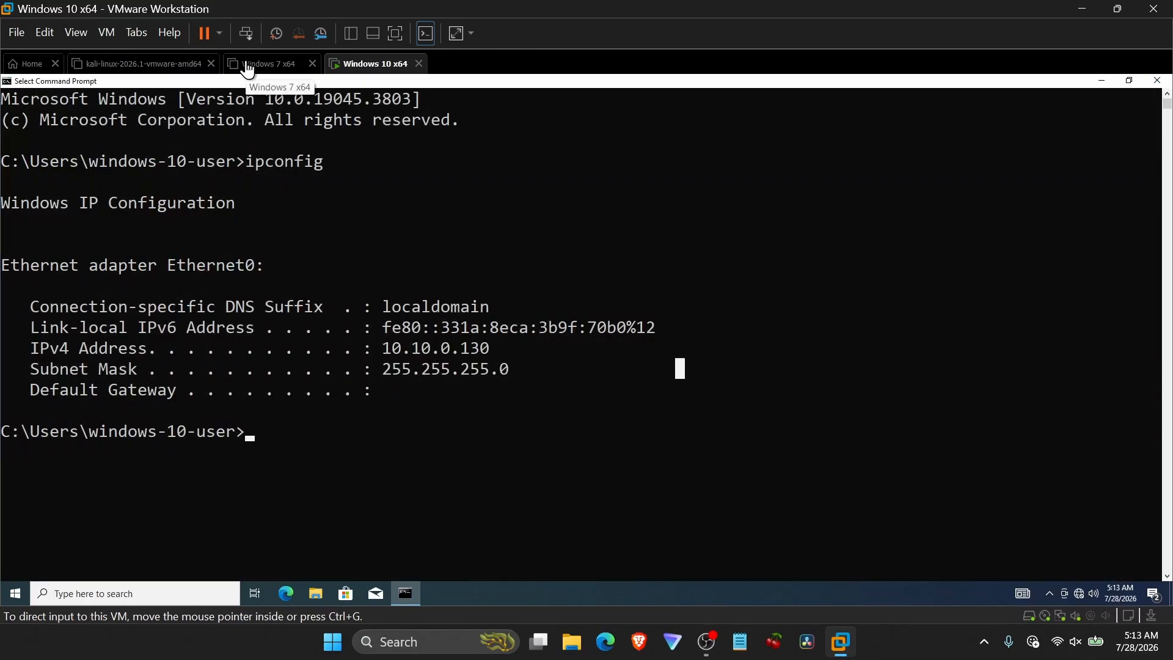
# Switch to the Kali Linux virtual machine, power it on, and open a terminal.
pyautogui.click(146, 66)
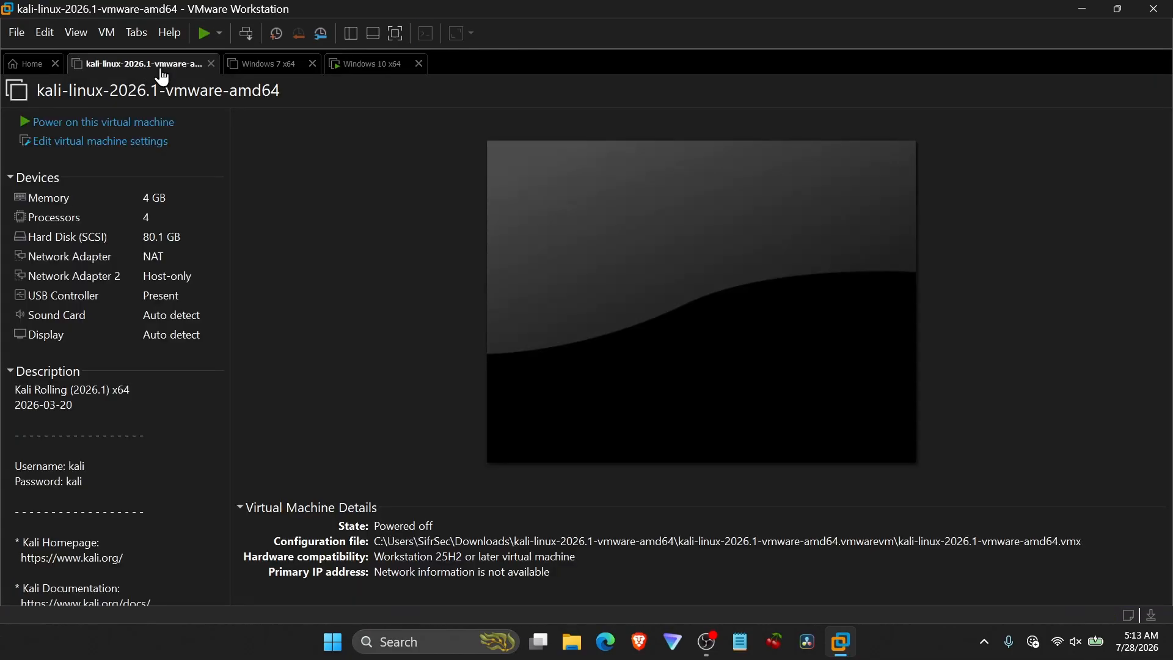
pyautogui.click(158, 124)
pyautogui.click(157, 129)
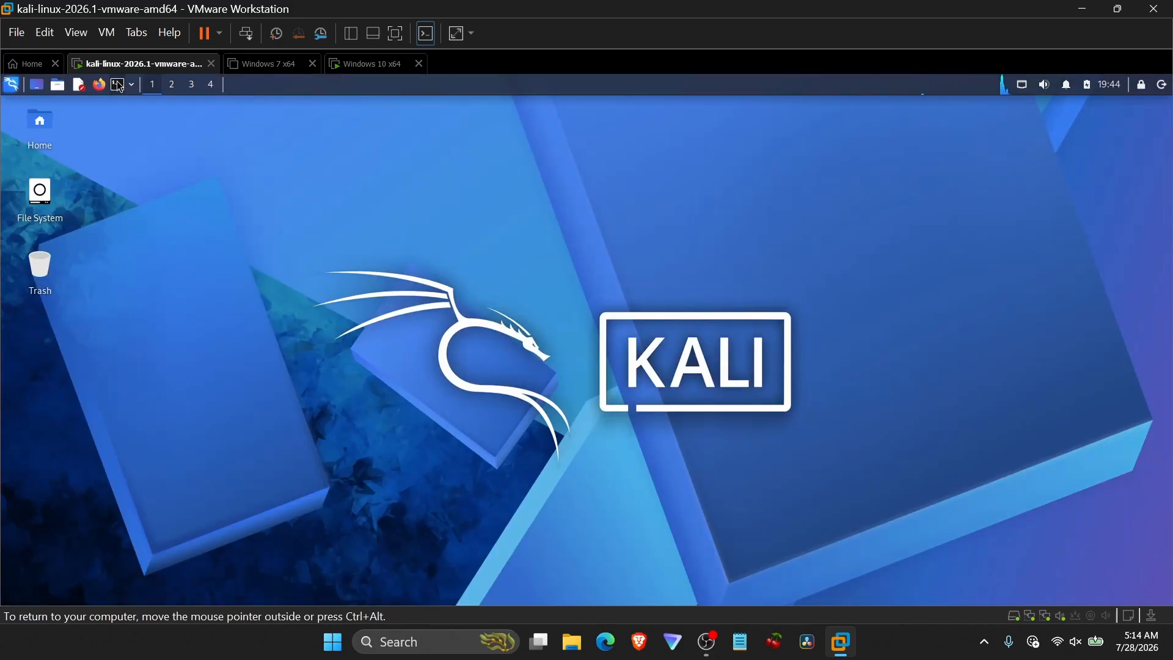
pyautogui.click(118, 85)
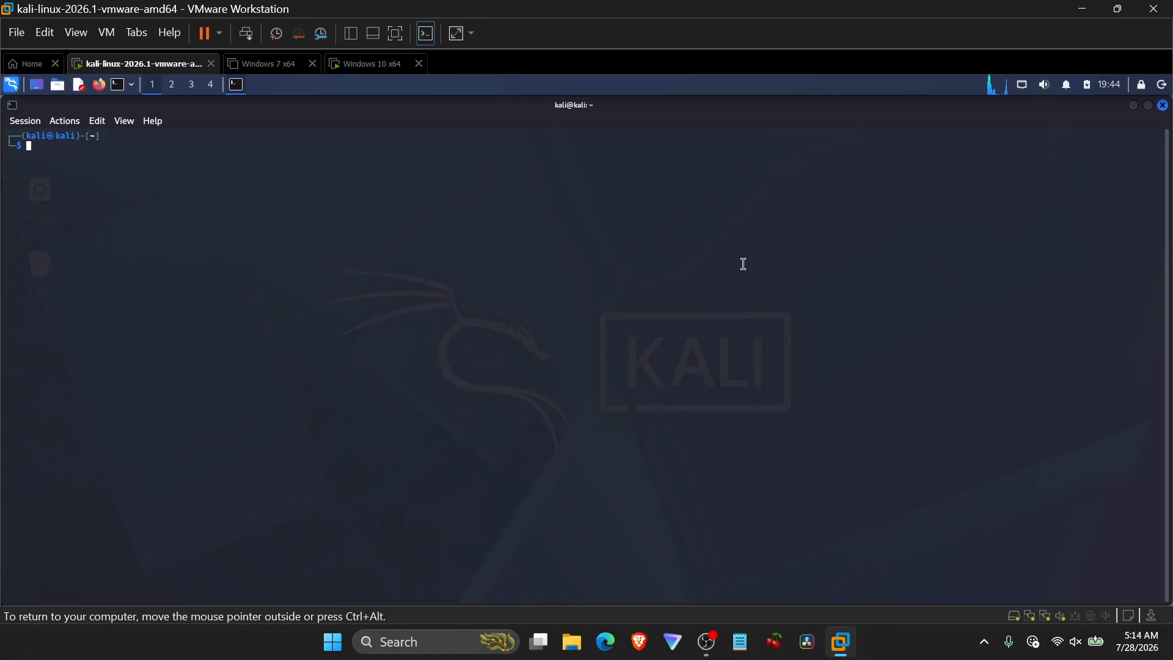
# Enlarge the Kali terminal text and ping the Windows 10 guest at 10.10.0.130, then stop the ping.
pyautogui.write('ping')
pyautogui.press('Right')
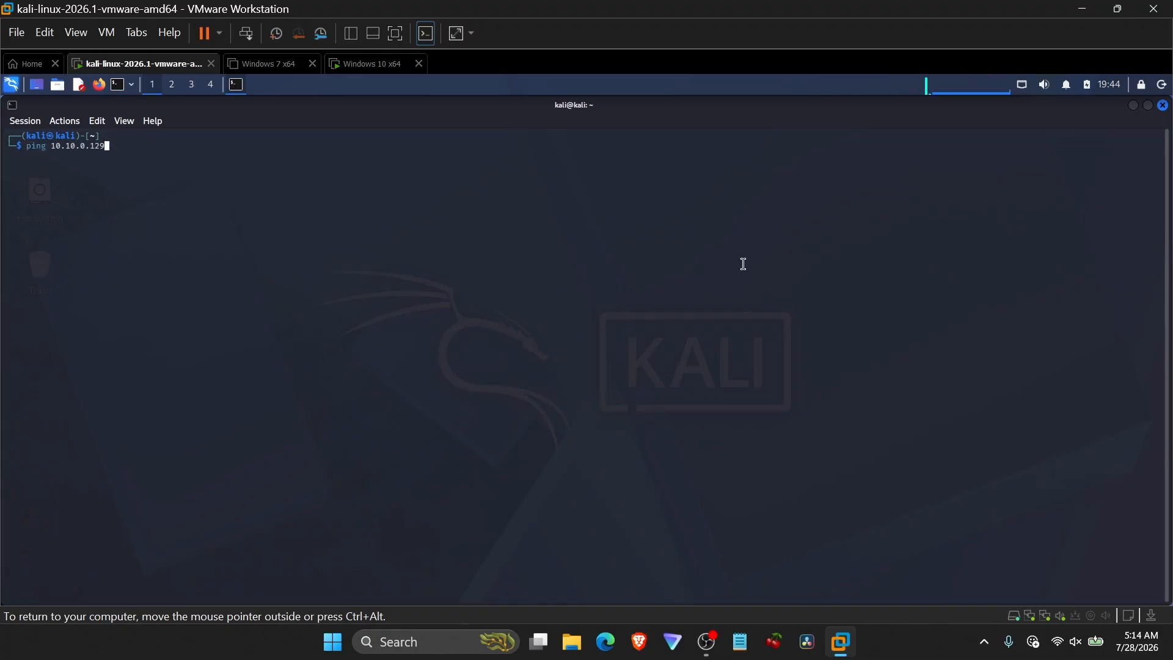
pyautogui.hotkey('ctrl', '+')
pyautogui.hotkey('ctrl', '+')
pyautogui.hotkey('ctrl', '+')
pyautogui.hotkey('ctrl', '+')
pyautogui.hotkey('ctrl', '+')
pyautogui.hotkey('ctrl', '+')
pyautogui.hotkey('ctrl', '+')
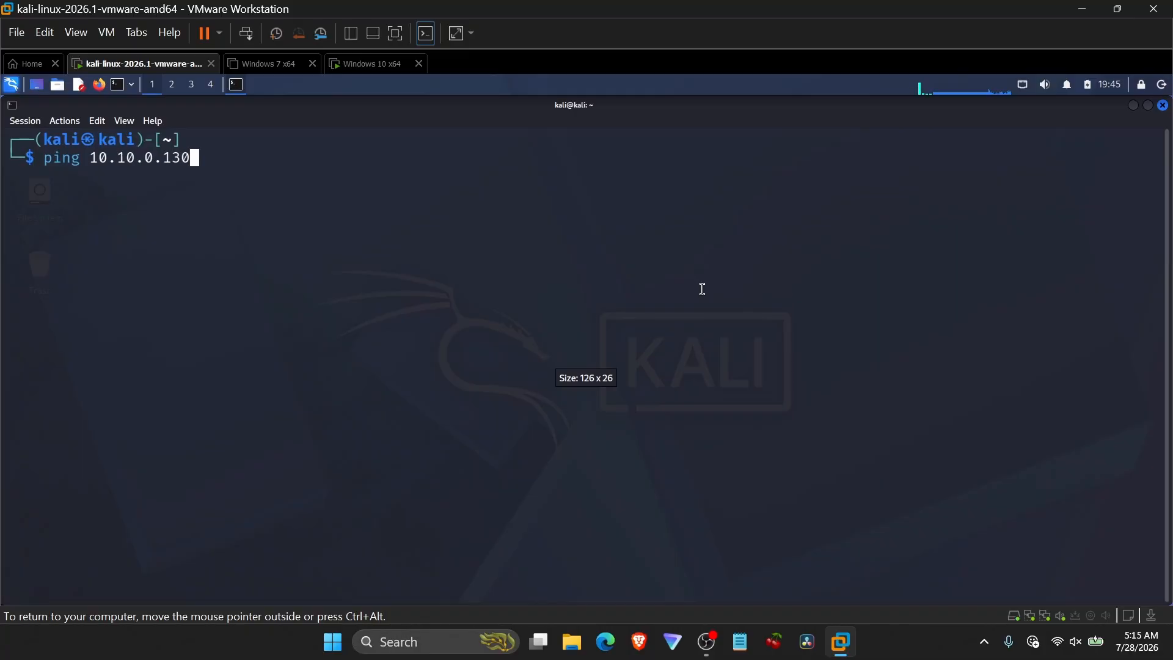
pyautogui.press('Return')
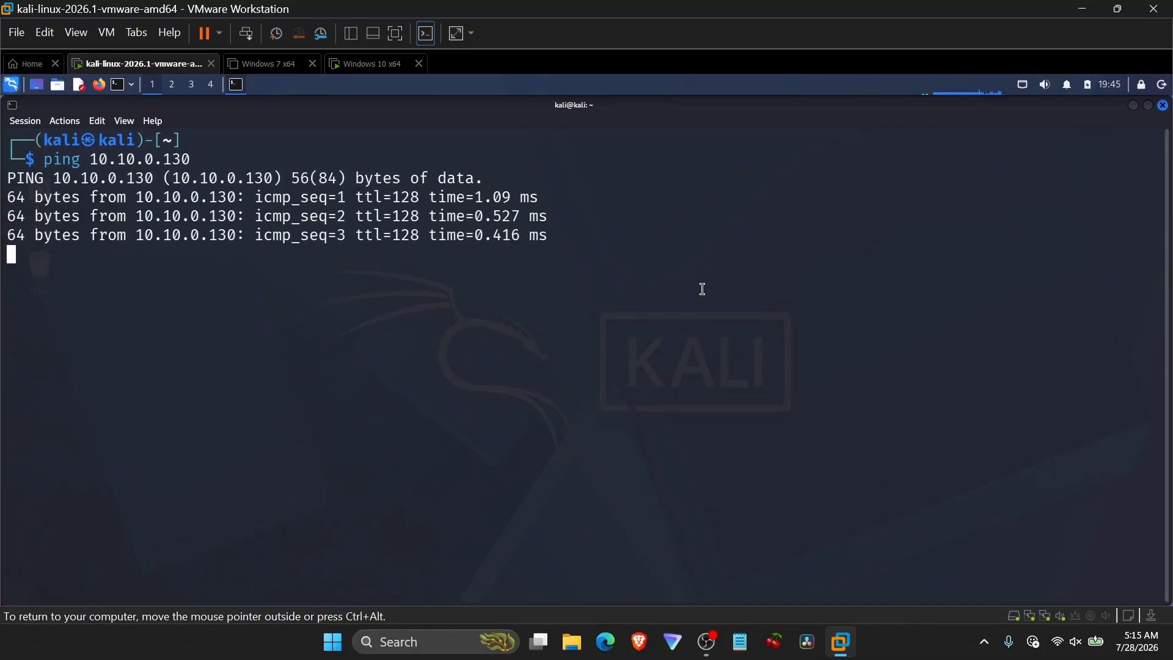
pyautogui.hotkey('ctrl', 'c')
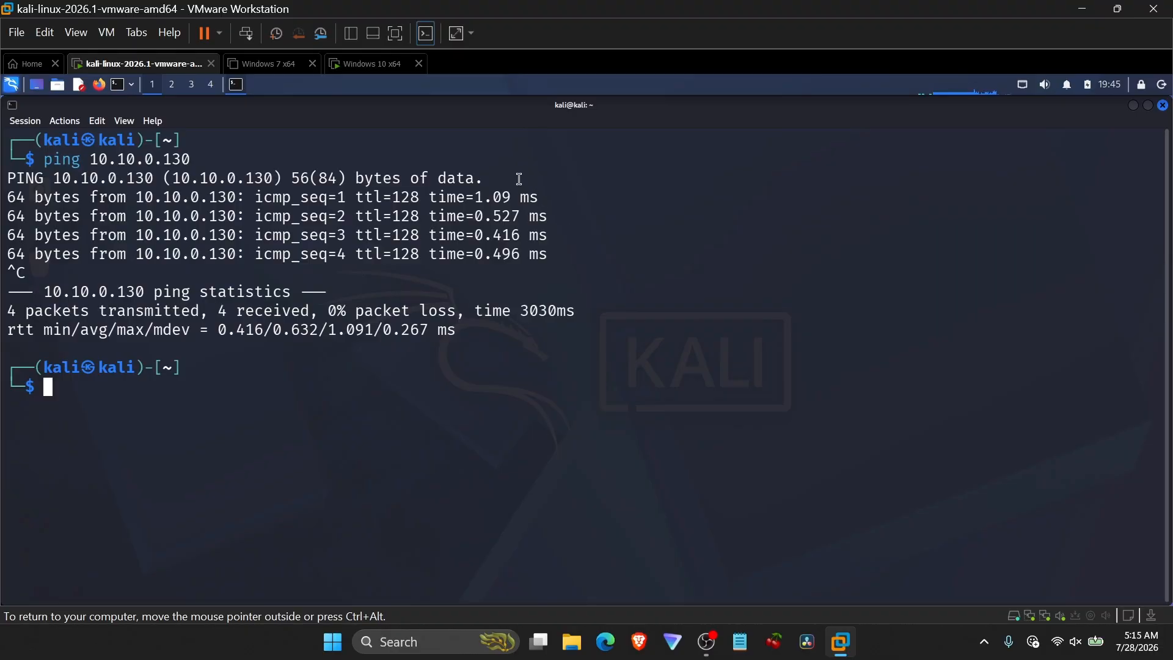
# Run ip a in the Kali terminal and highlight the eth1 IPv4 address.
pyautogui.moveTo(518, 179); pyautogui.dragTo(571, 256)
pyautogui.click(571, 250)
pyautogui.write('ip a')
pyautogui.press('Return')
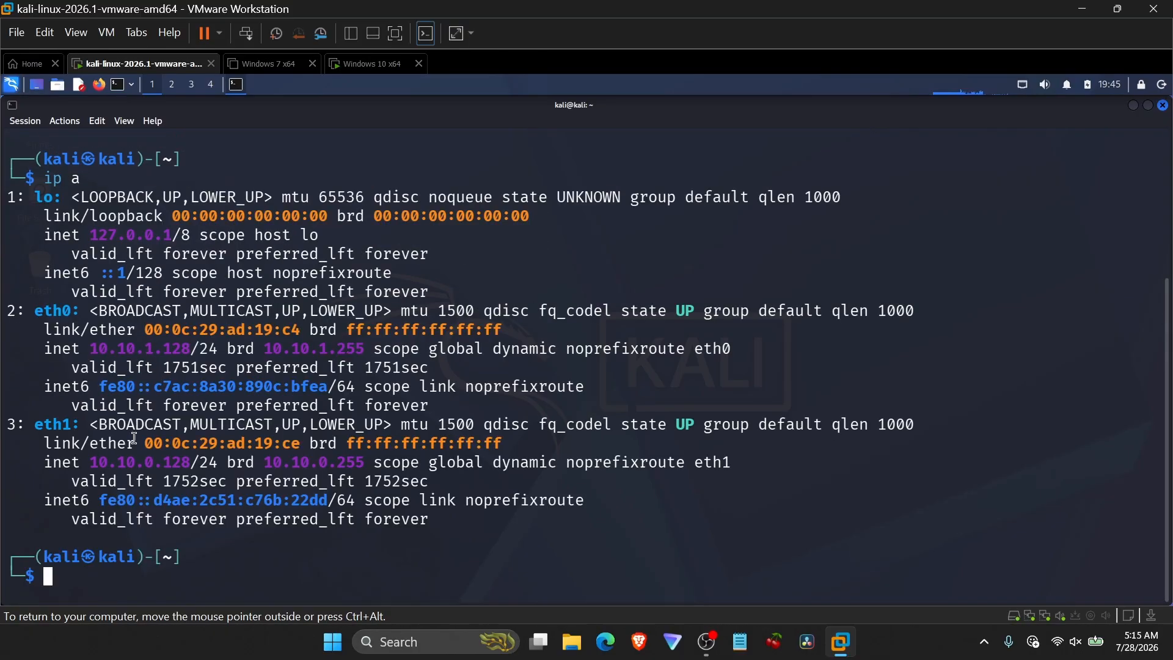
pyautogui.doubleClick(148, 462)
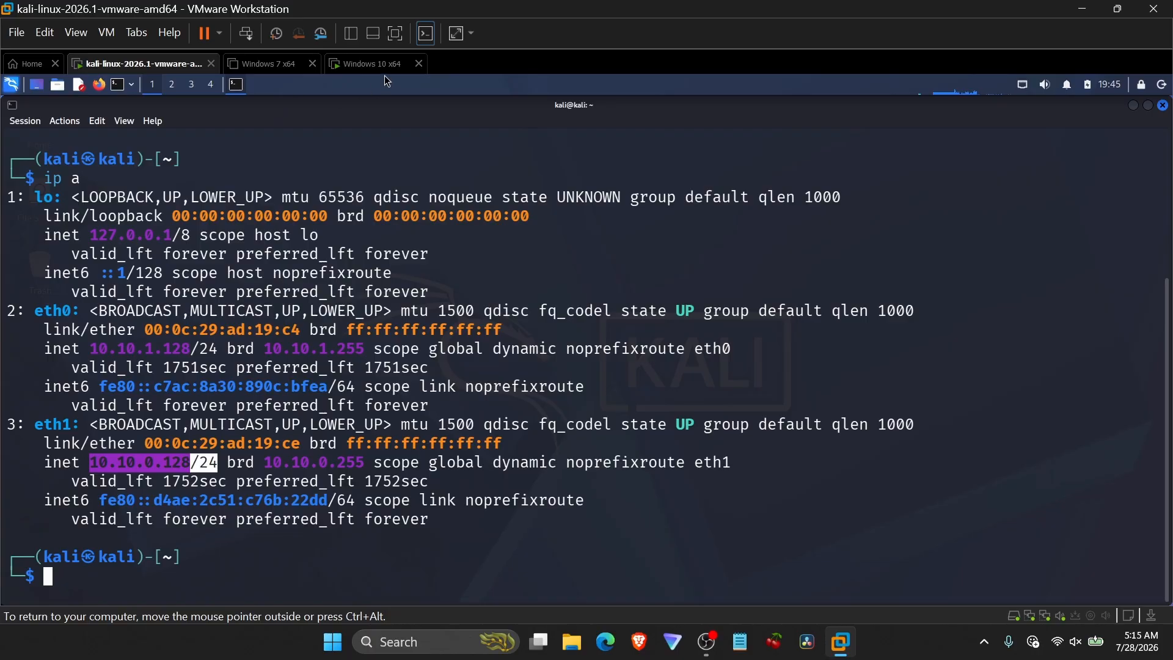
# Switch to the Windows 10 VM and ping the Kali machine at 10.10.0.128, then stop it.
pyautogui.click(373, 63)
pyautogui.write('ping ')
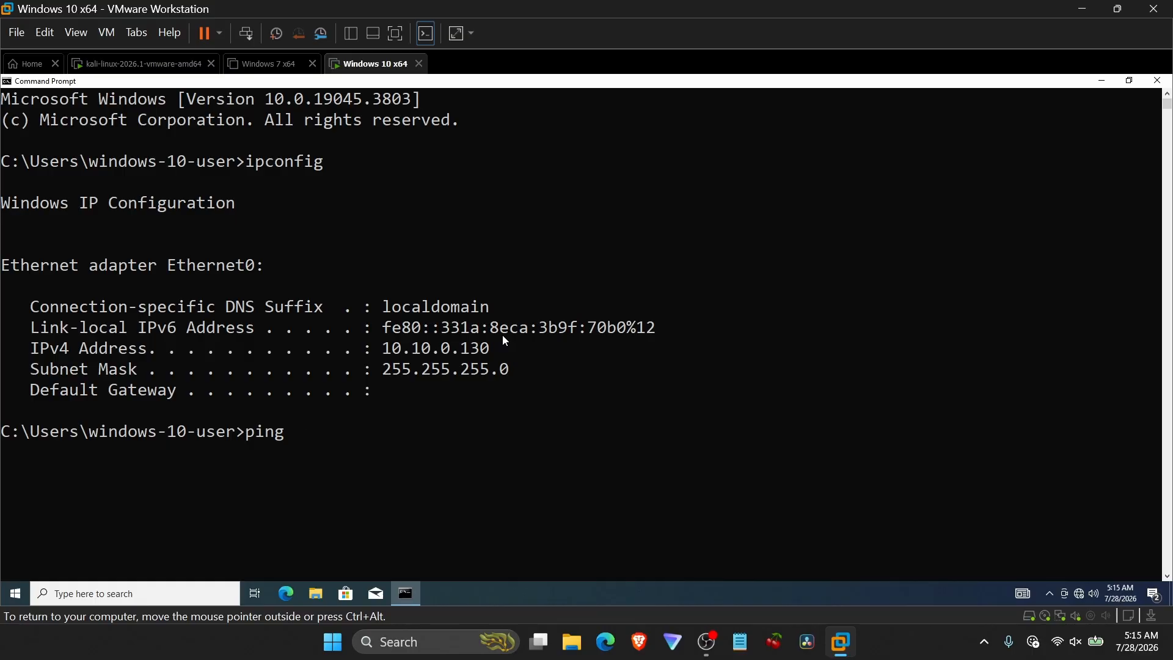
pyautogui.write('10.10.0.128')
pyautogui.press('Return')
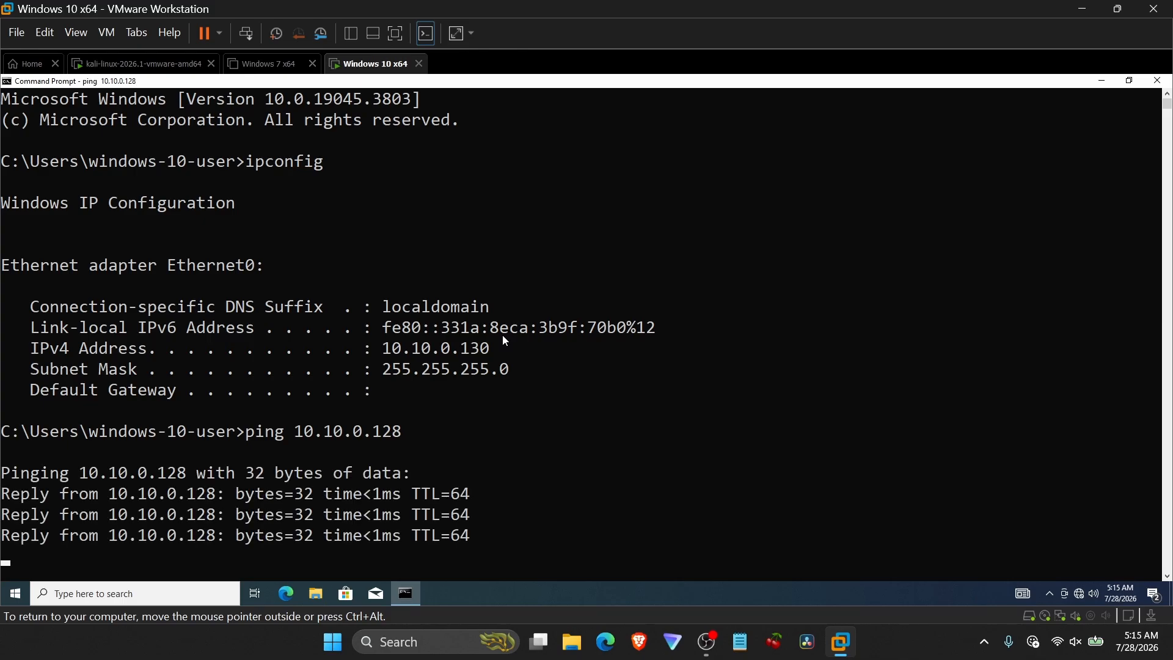
pyautogui.hotkey('ctrl', 'c')
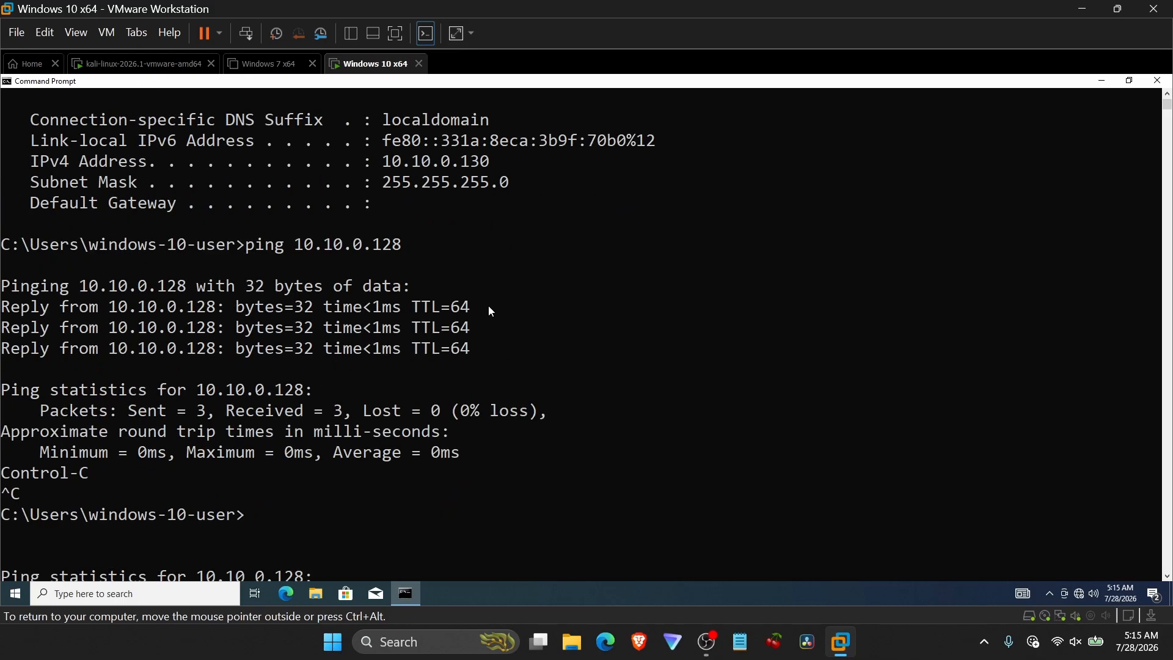
# Highlight the ping replies in the Windows command output.
pyautogui.moveTo(509, 285); pyautogui.dragTo(544, 349)
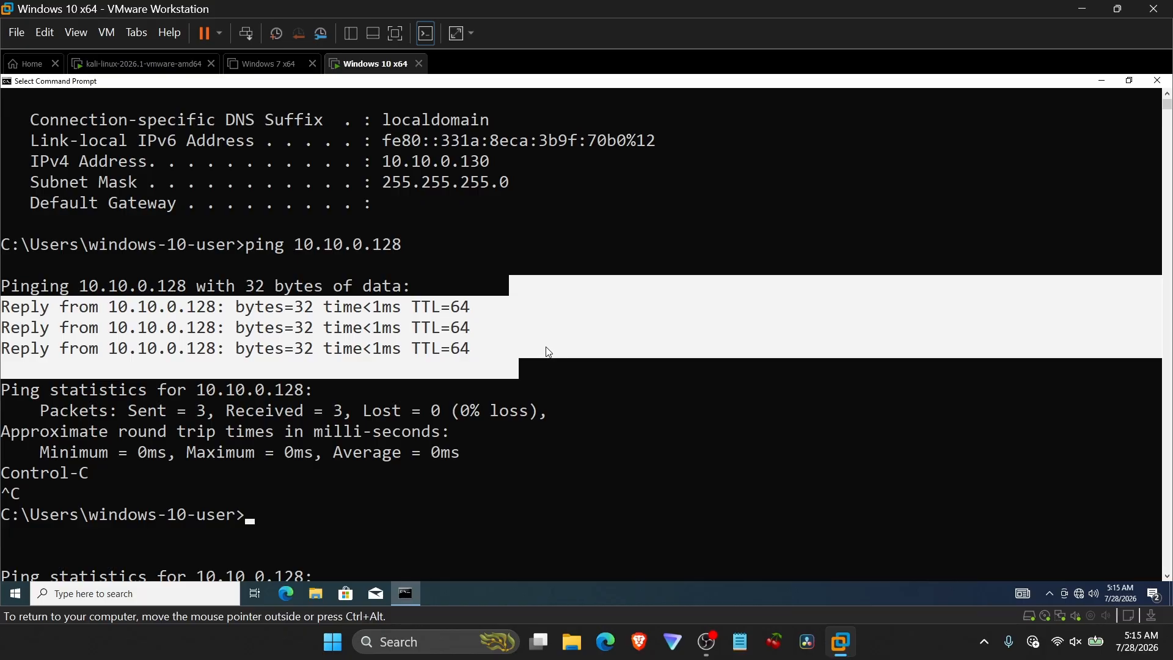
pyautogui.click(546, 349)
pyautogui.scroll(-4, 552, 352)
pyautogui.scroll(3, 552, 352)
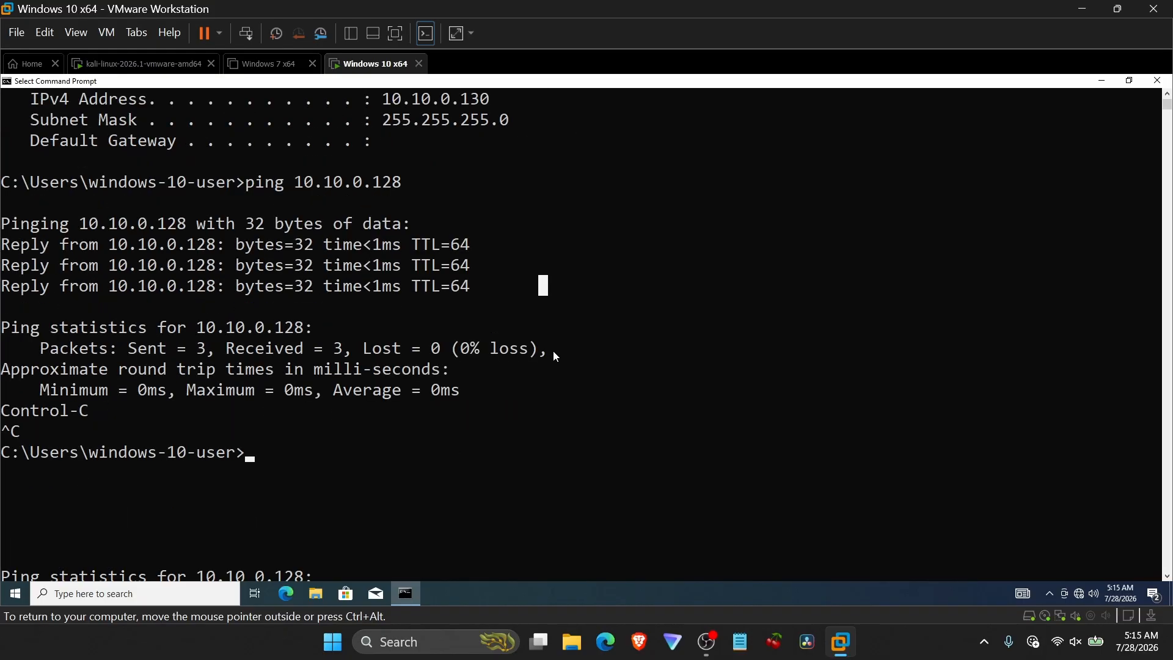
# Switch to the Kali VM and run an nmap scan against the Windows 10 guest at 10.10.0.130.
pyautogui.click(158, 68)
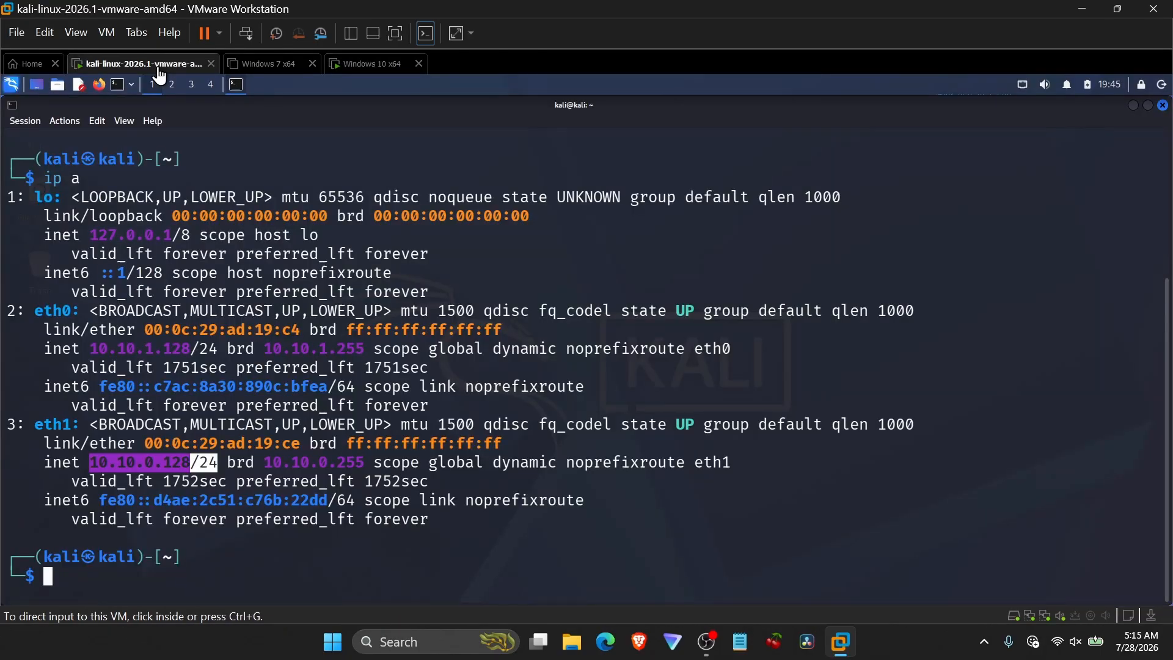
pyautogui.click(477, 536)
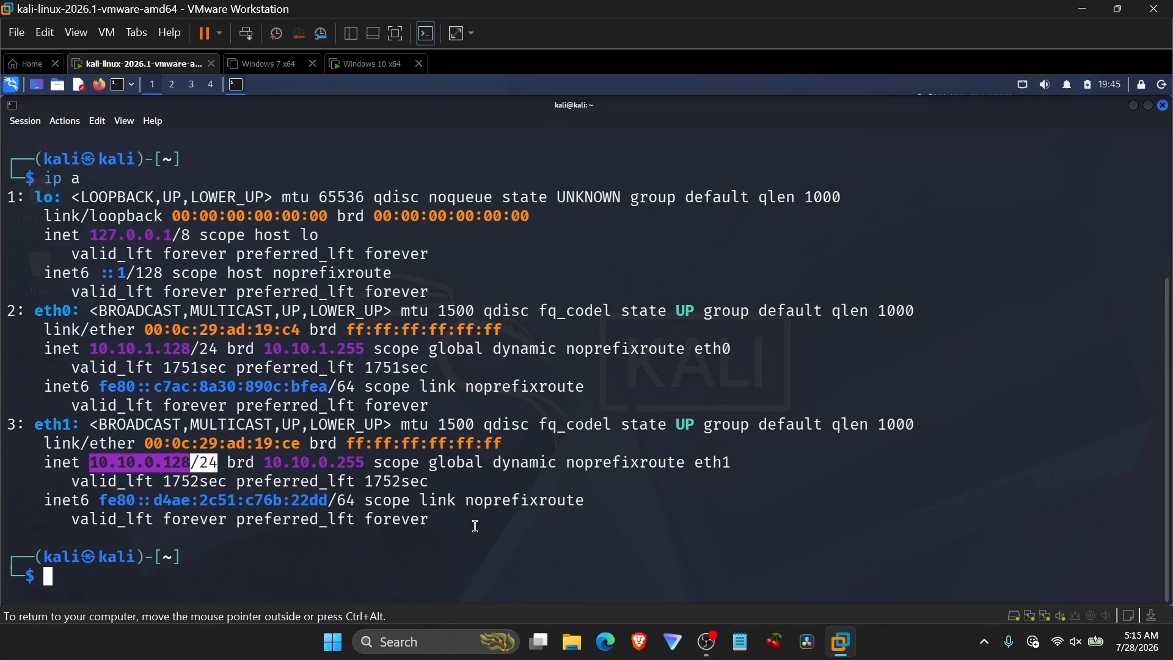
pyautogui.write('nm')
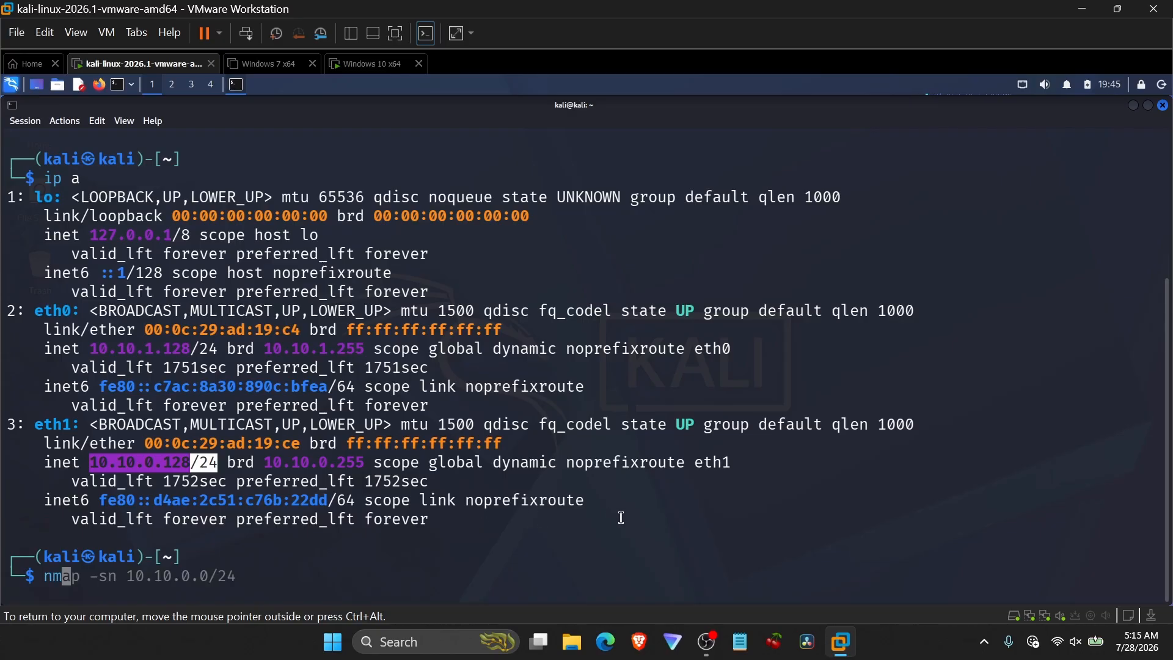
pyautogui.write('ap 1')
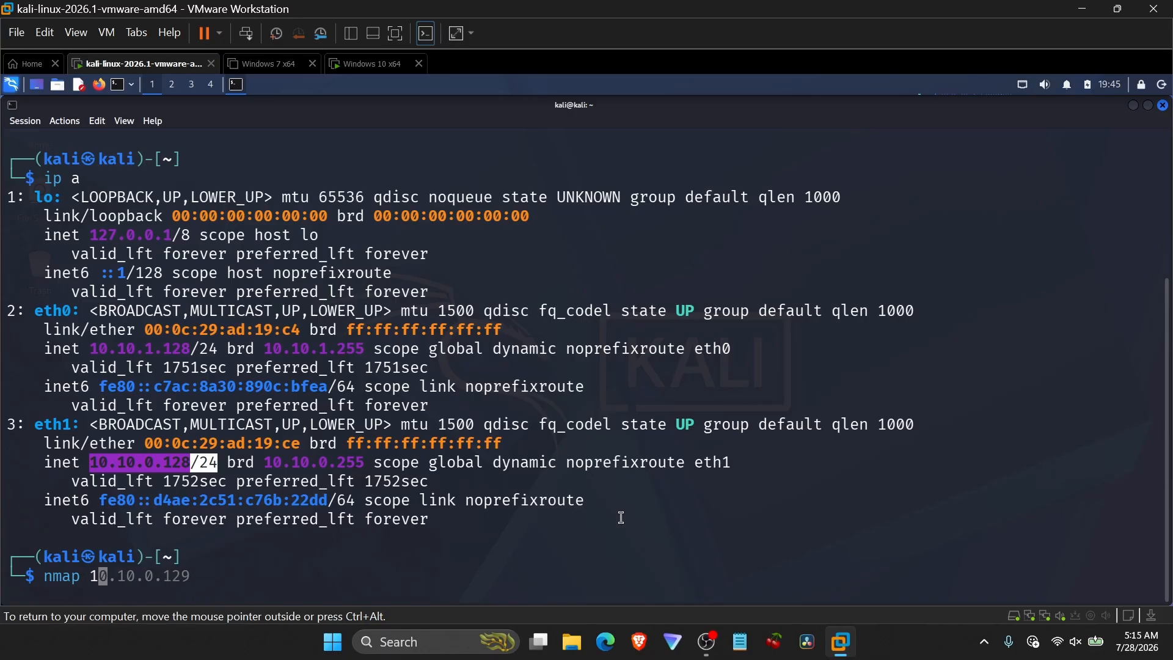
pyautogui.write('0.10.0.130')
pyautogui.press('Return')
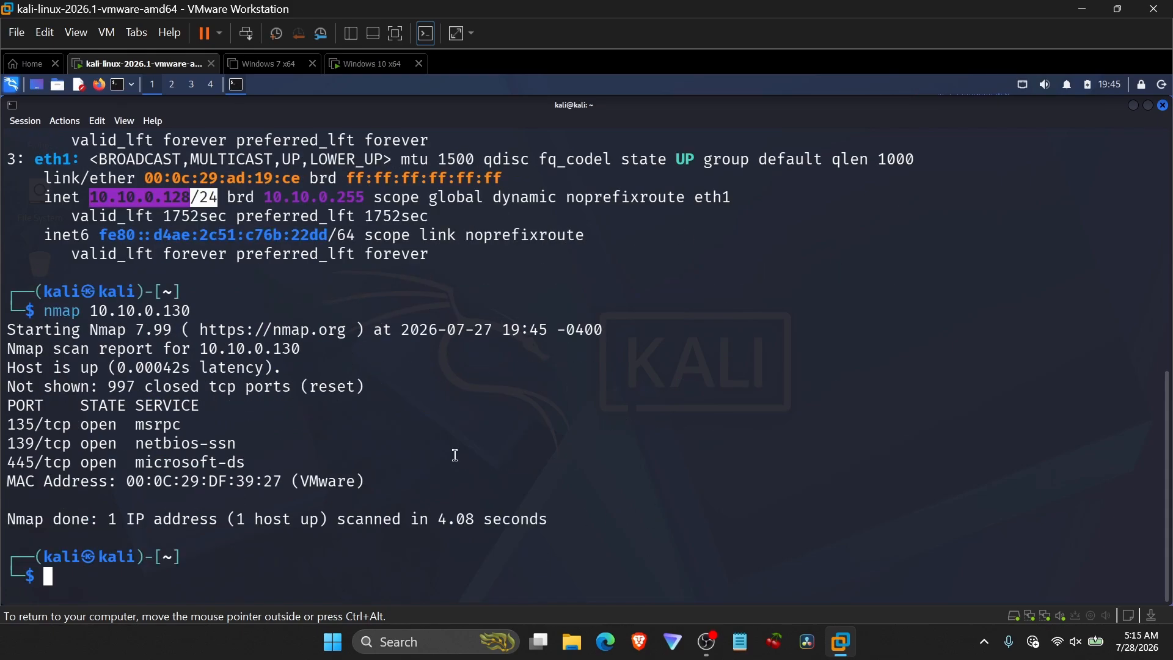
# Highlight the nmap scan results showing the open ports.
pyautogui.moveTo(359, 303); pyautogui.dragTo(587, 521)
pyautogui.click(587, 521)
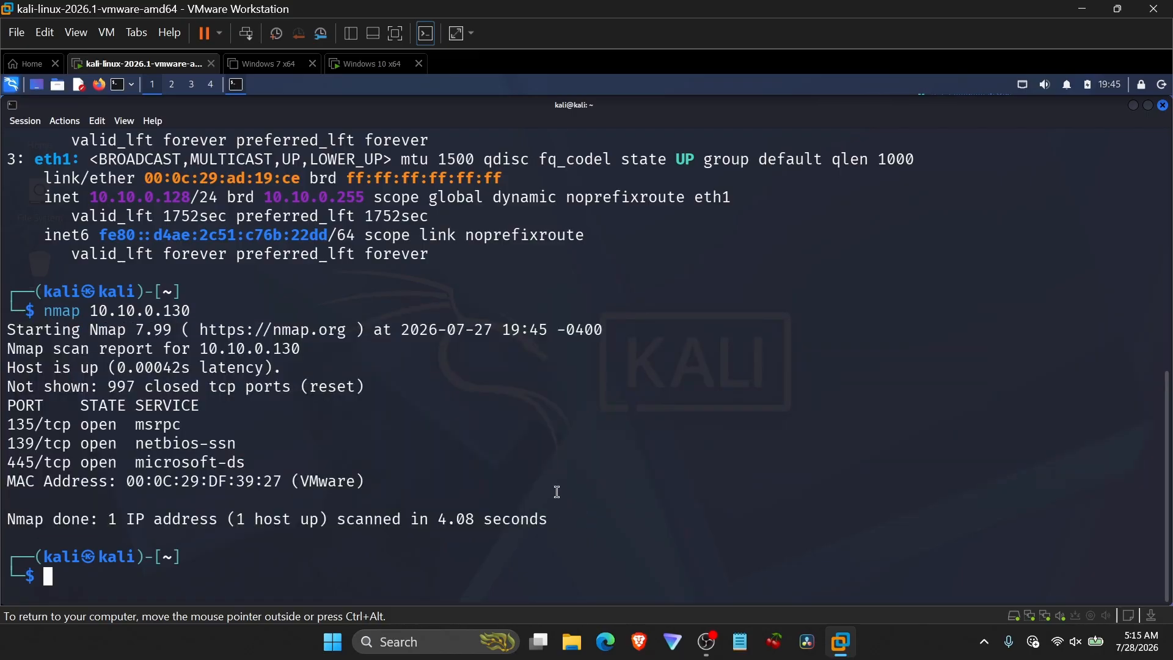
# Close the Kali terminal and shut down the Kali virtual machine.
pyautogui.click(1162, 84)
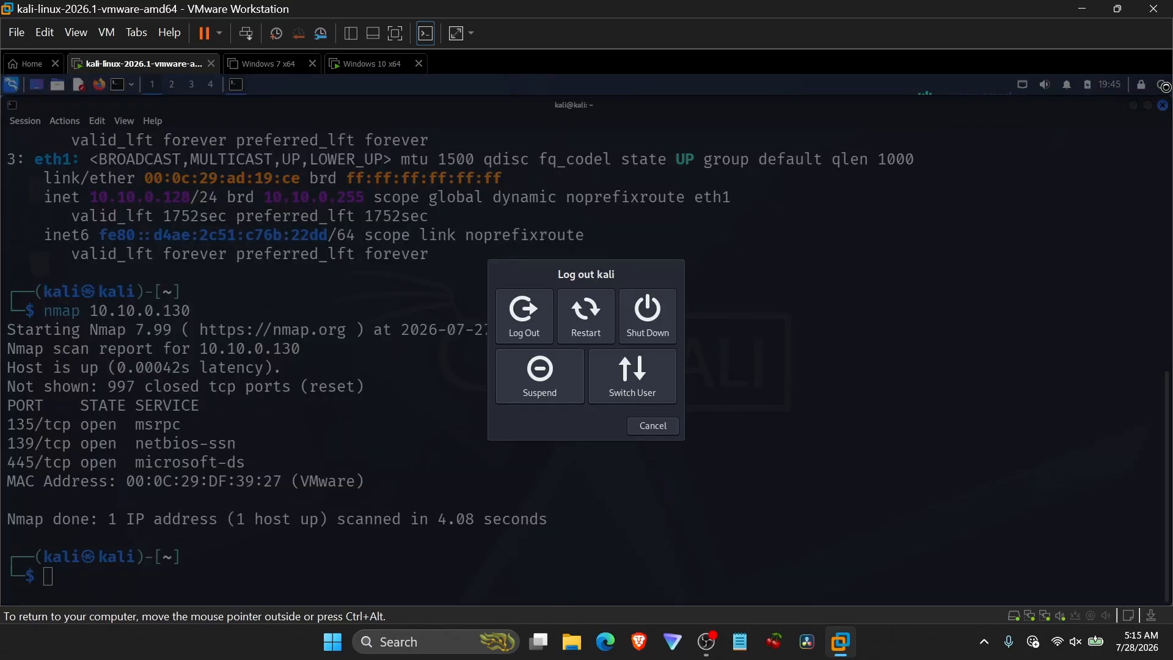
pyautogui.click(649, 424)
pyautogui.click(1162, 105)
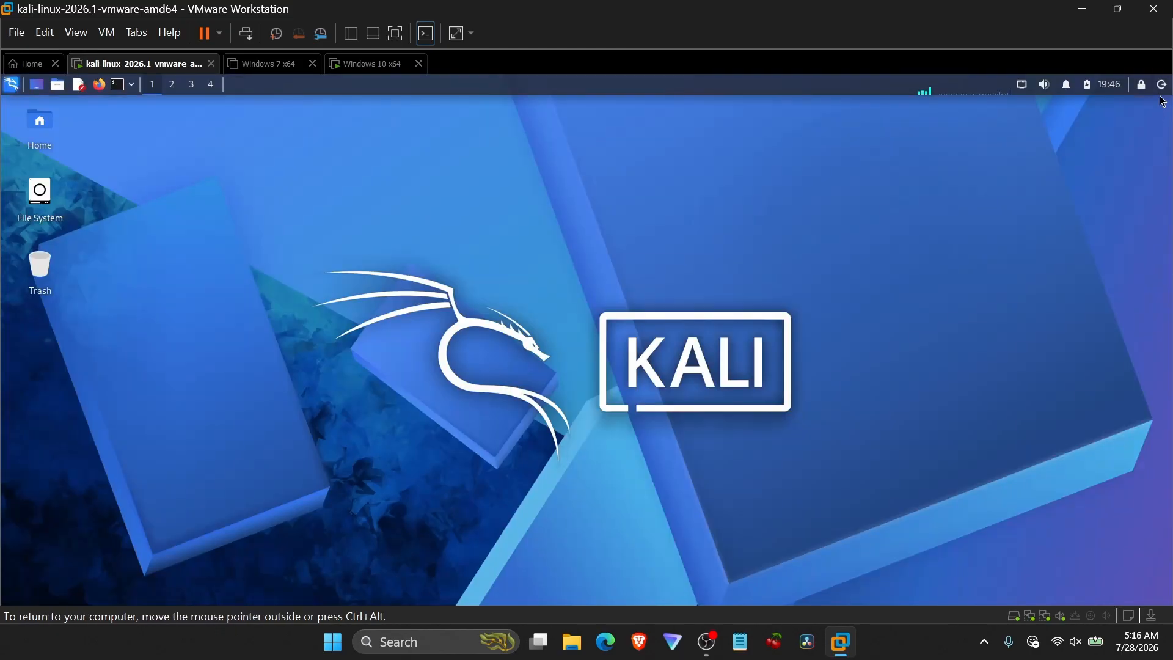
pyautogui.click(1162, 85)
pyautogui.click(647, 312)
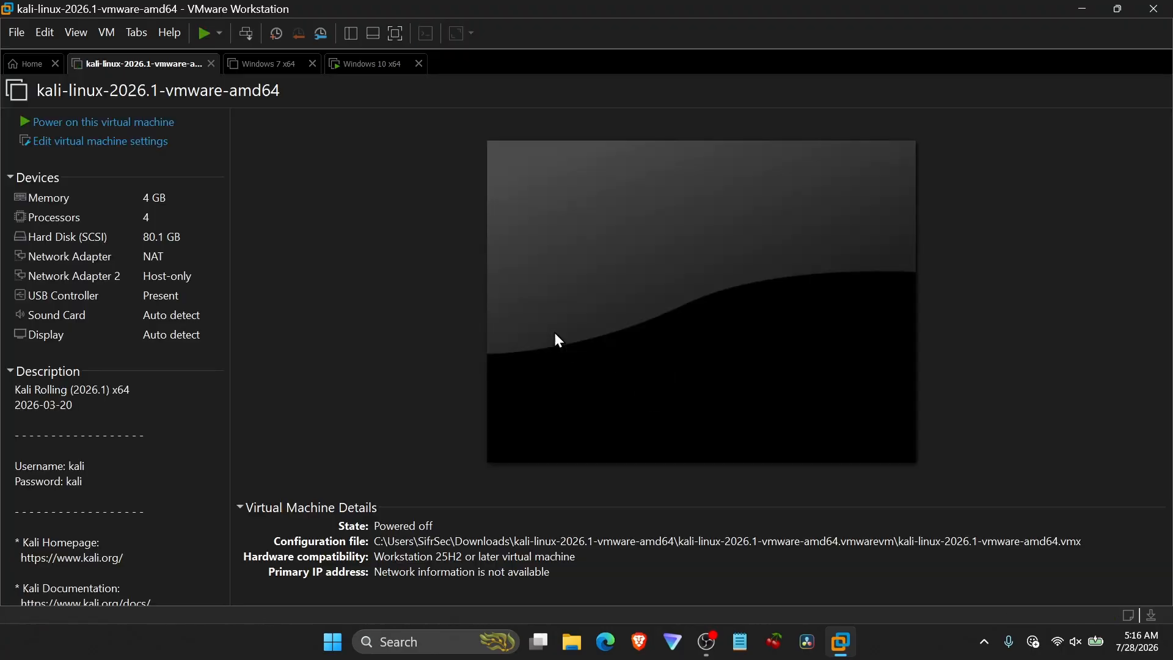
# Switch to the Windows 10 VM and shut down the Windows guest.
pyautogui.click(372, 65)
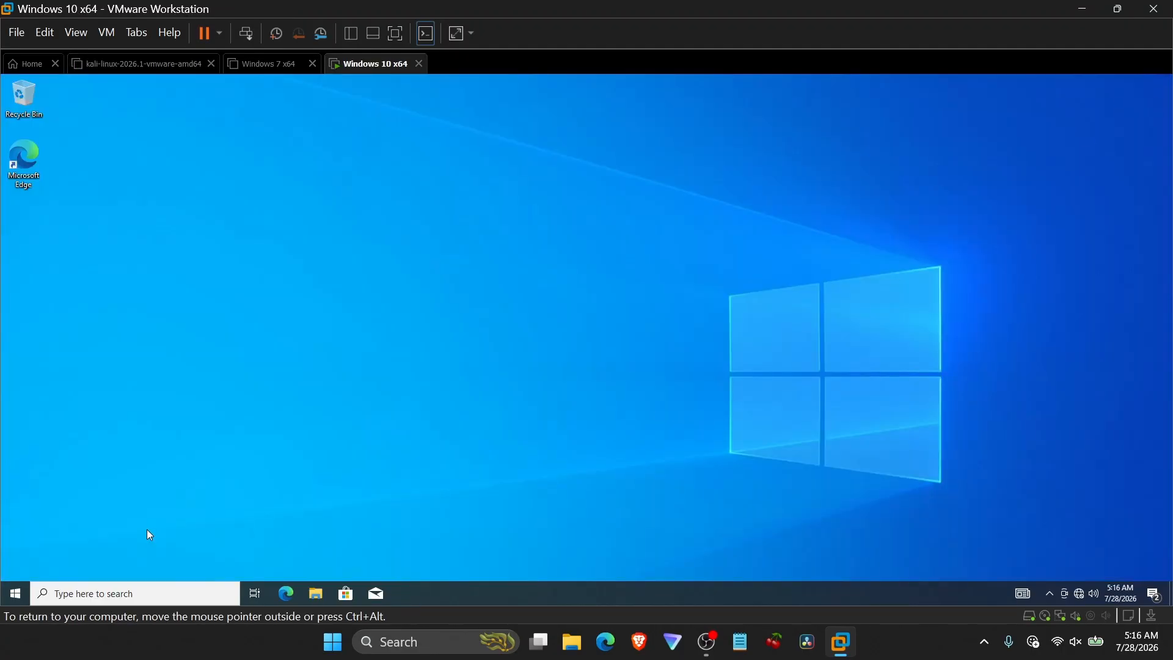
pyautogui.click(13, 594)
pyautogui.click(16, 567)
pyautogui.click(78, 516)
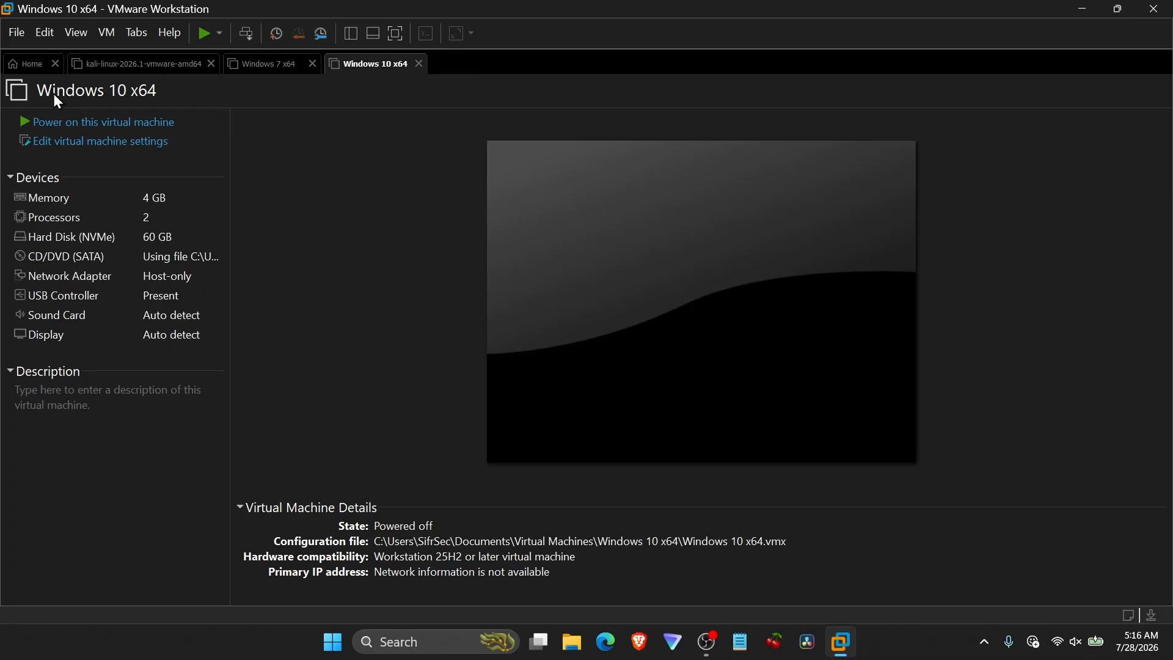
# In the Windows 10 VM settings, disable drag and drop and copy and paste under Guest Isolation and save.
pyautogui.click(104, 143)
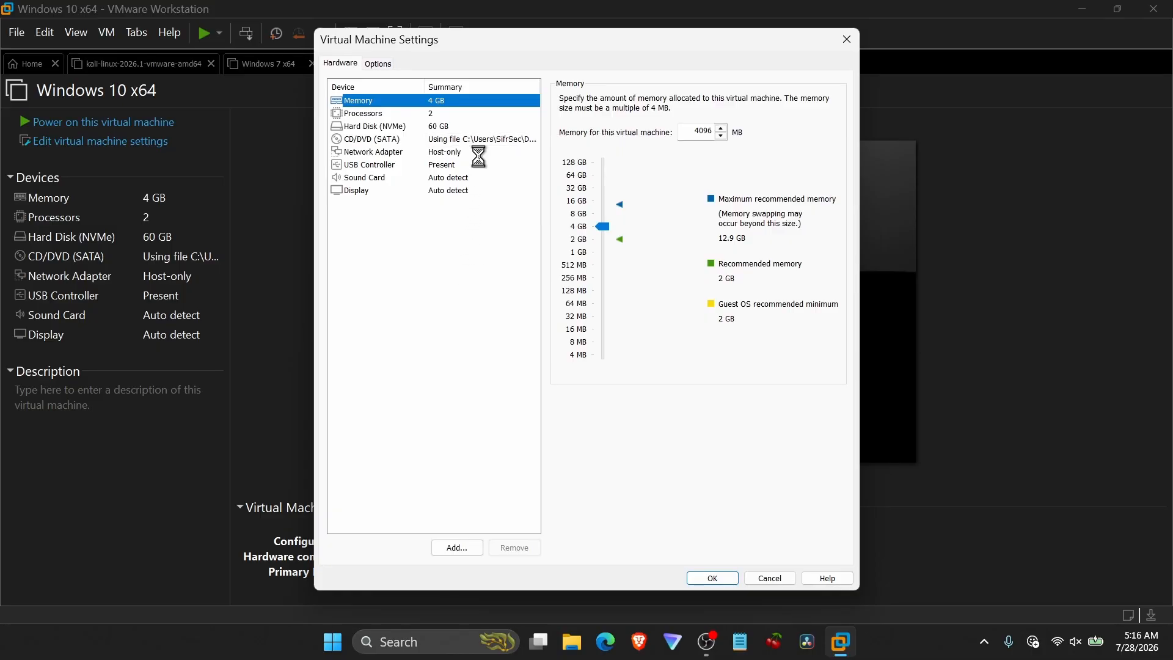
pyautogui.click(390, 140)
pyautogui.click(588, 116)
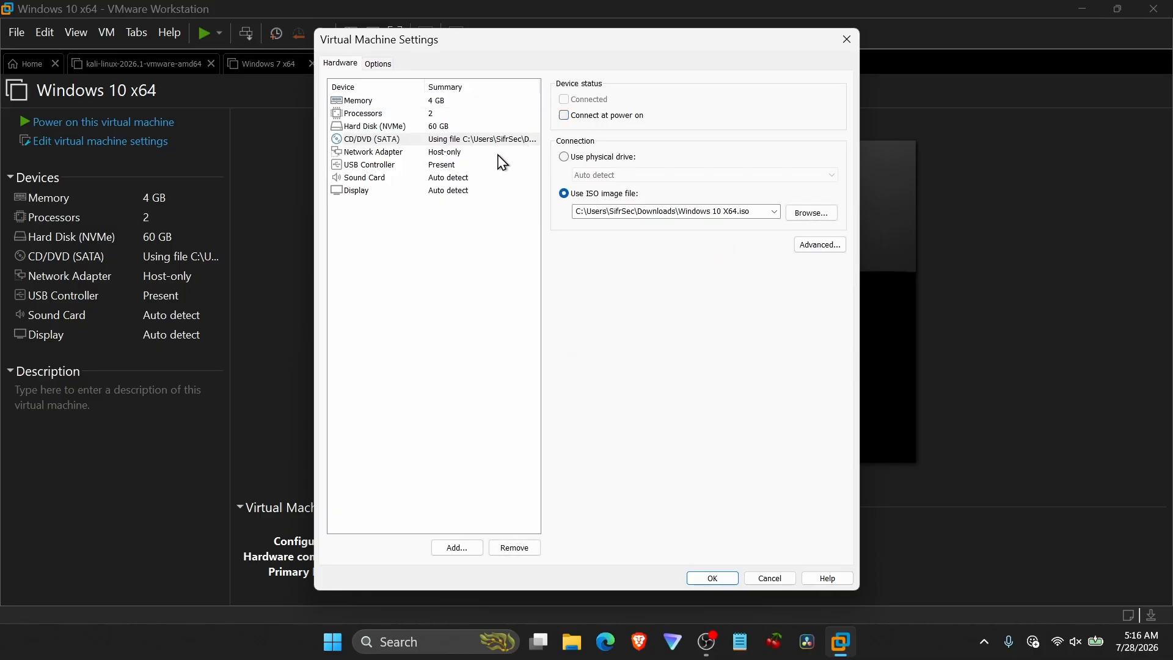
pyautogui.click(470, 178)
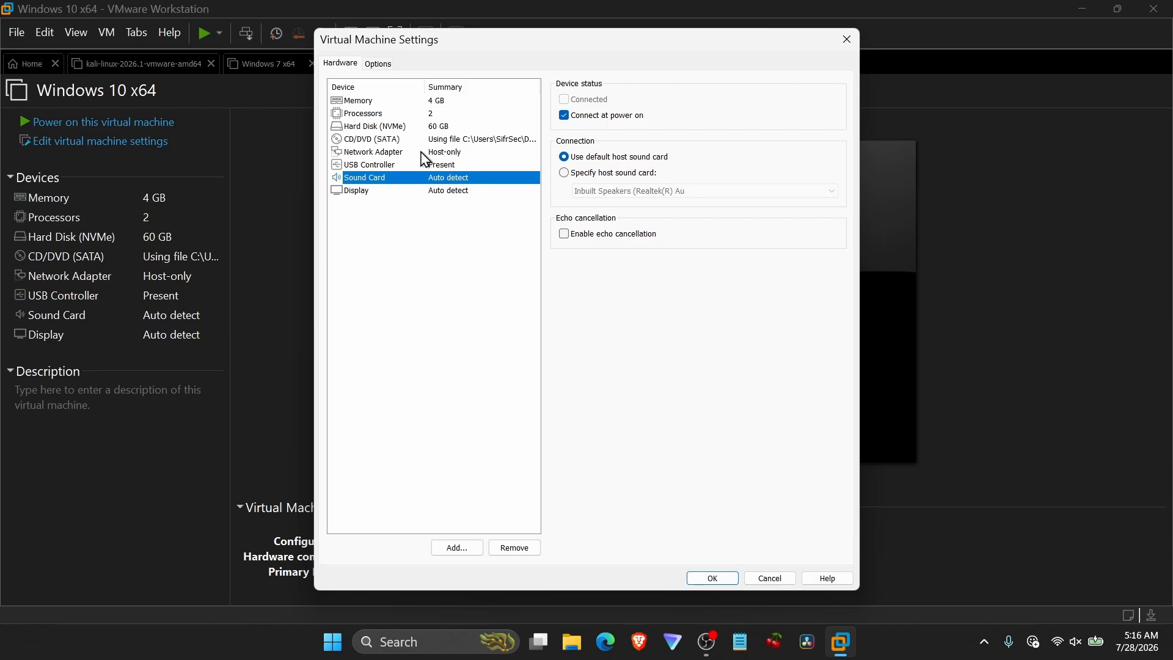
pyautogui.click(380, 65)
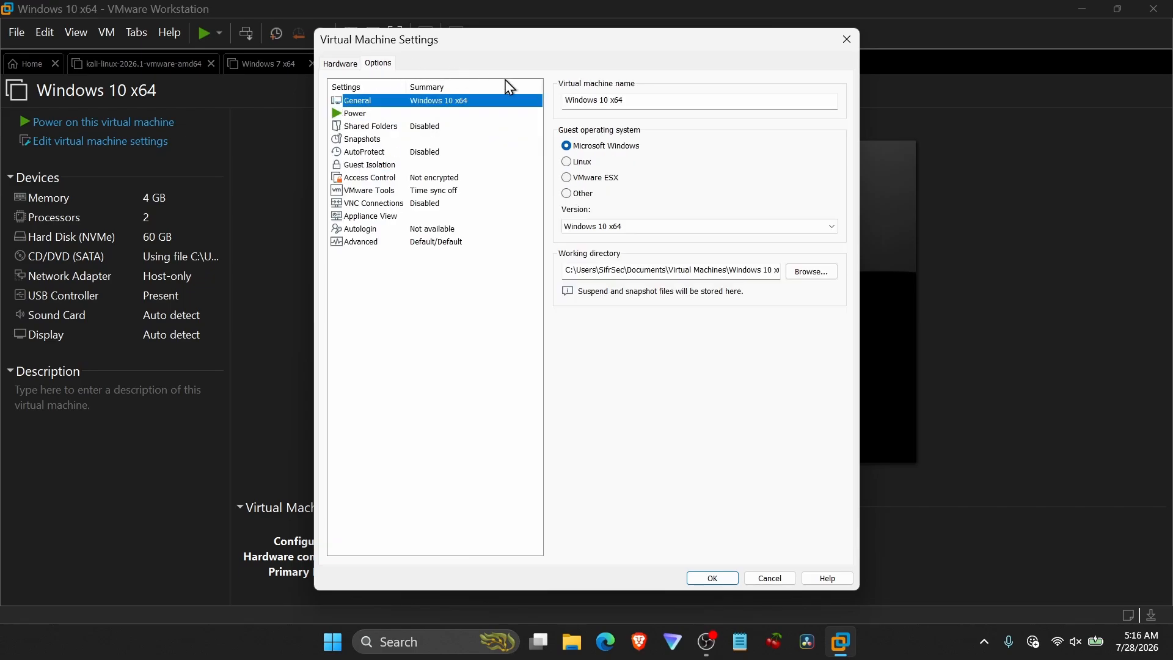
pyautogui.click(426, 126)
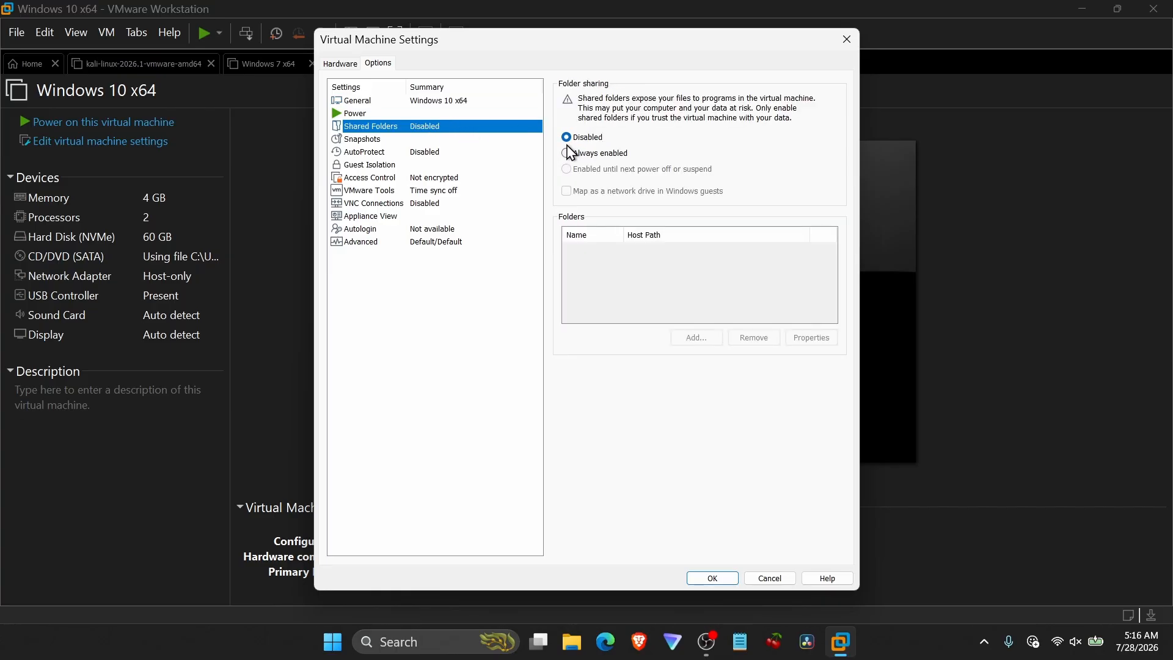
pyautogui.click(466, 165)
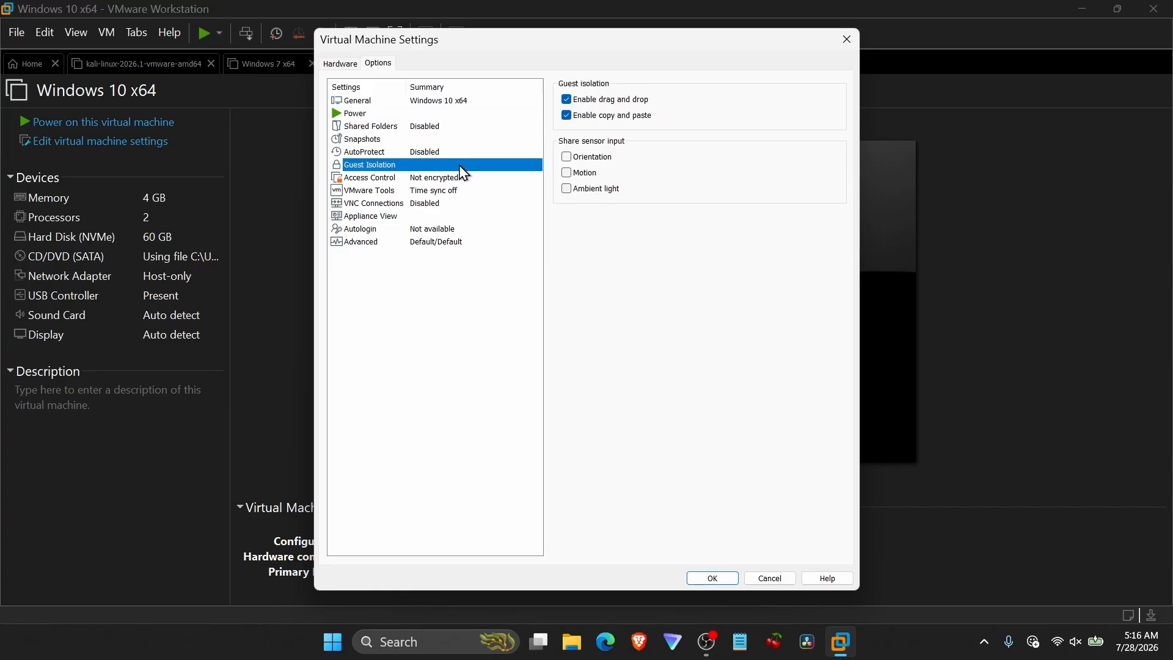
pyautogui.click(614, 99)
pyautogui.click(614, 117)
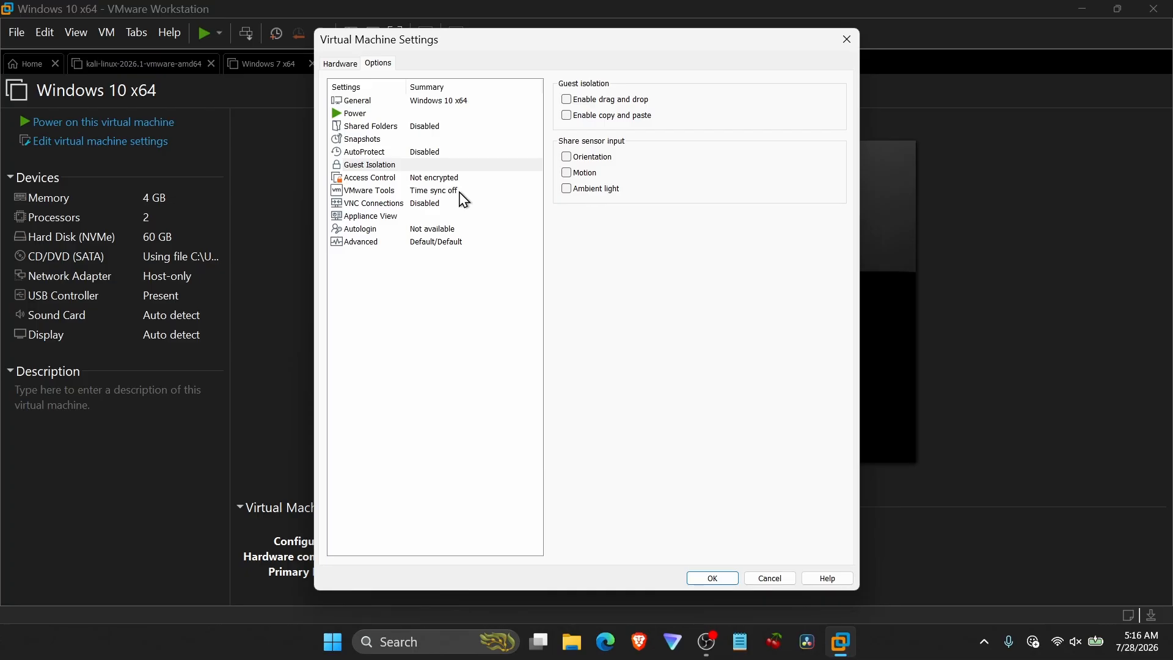
pyautogui.click(714, 579)
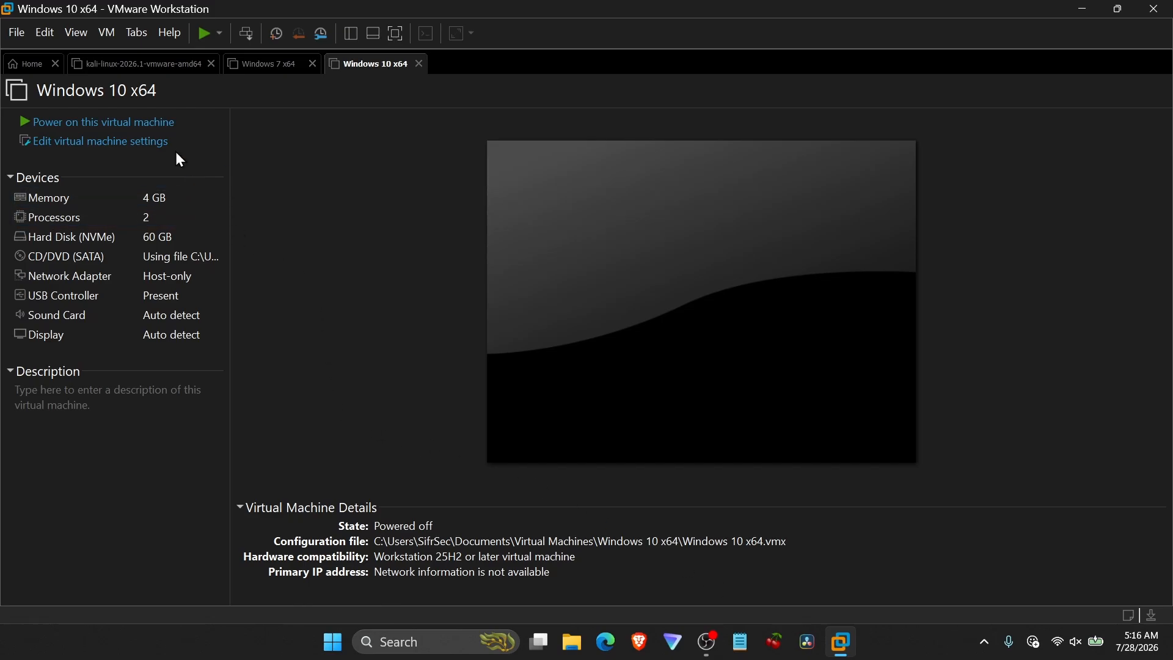
# Take a snapshot named "Snapshot 1 - Clean Install" described as "Clean install of windows 10, and disabled firewall.".
pyautogui.click(107, 32)
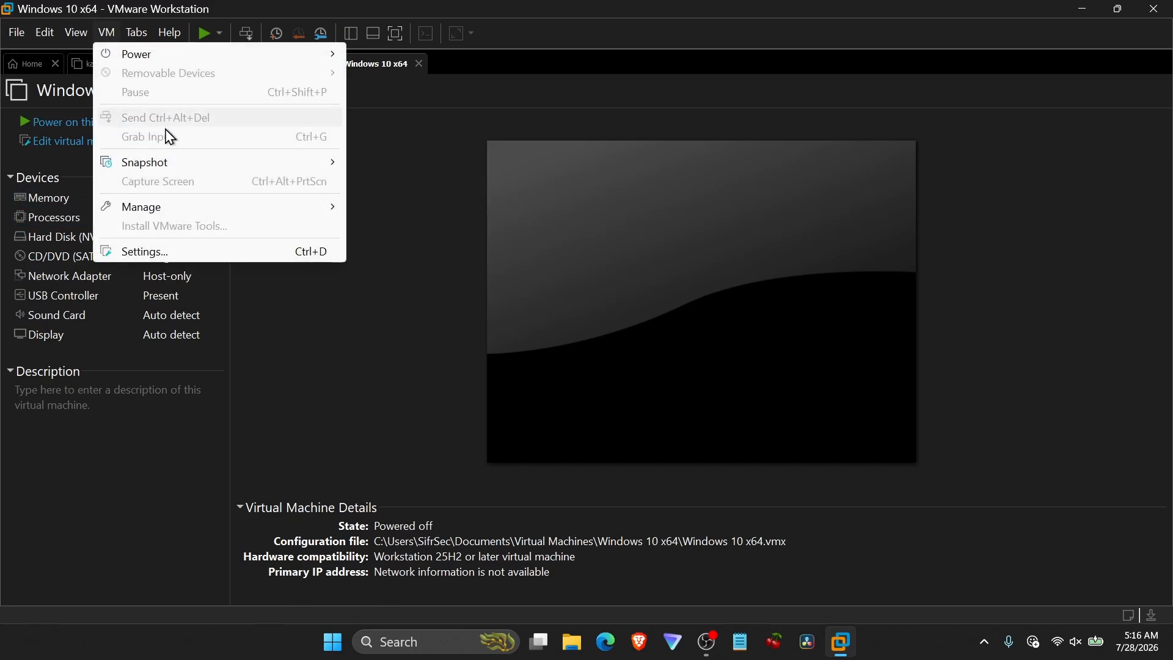
pyautogui.moveTo(314, 172)
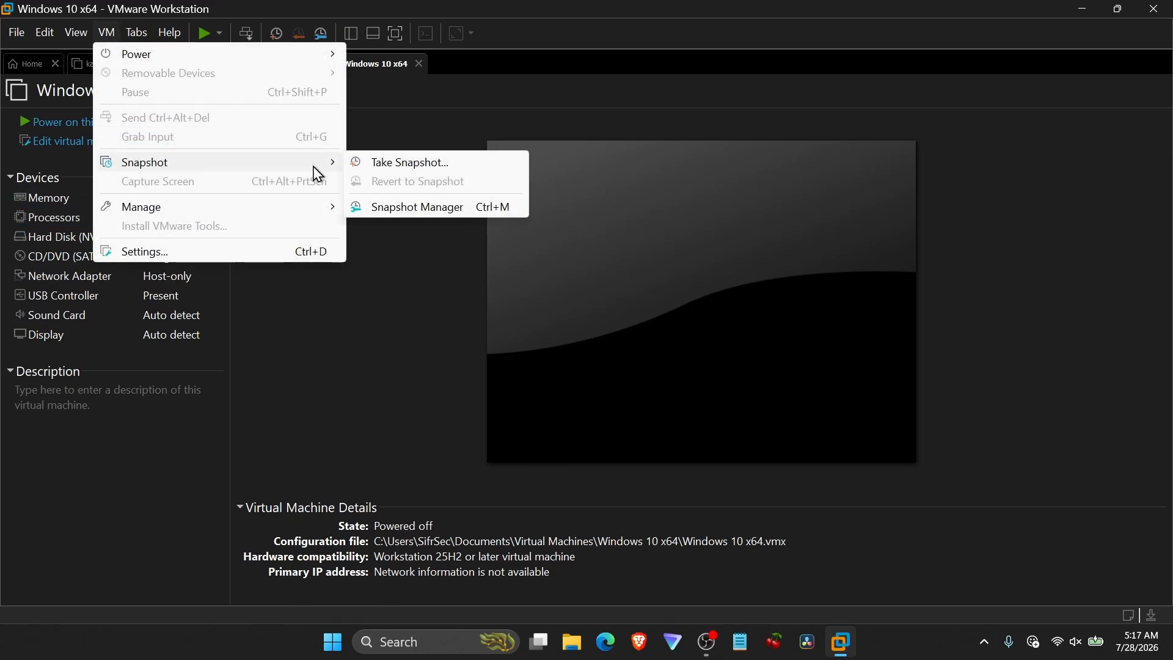
pyautogui.click(378, 175)
pyautogui.click(621, 296)
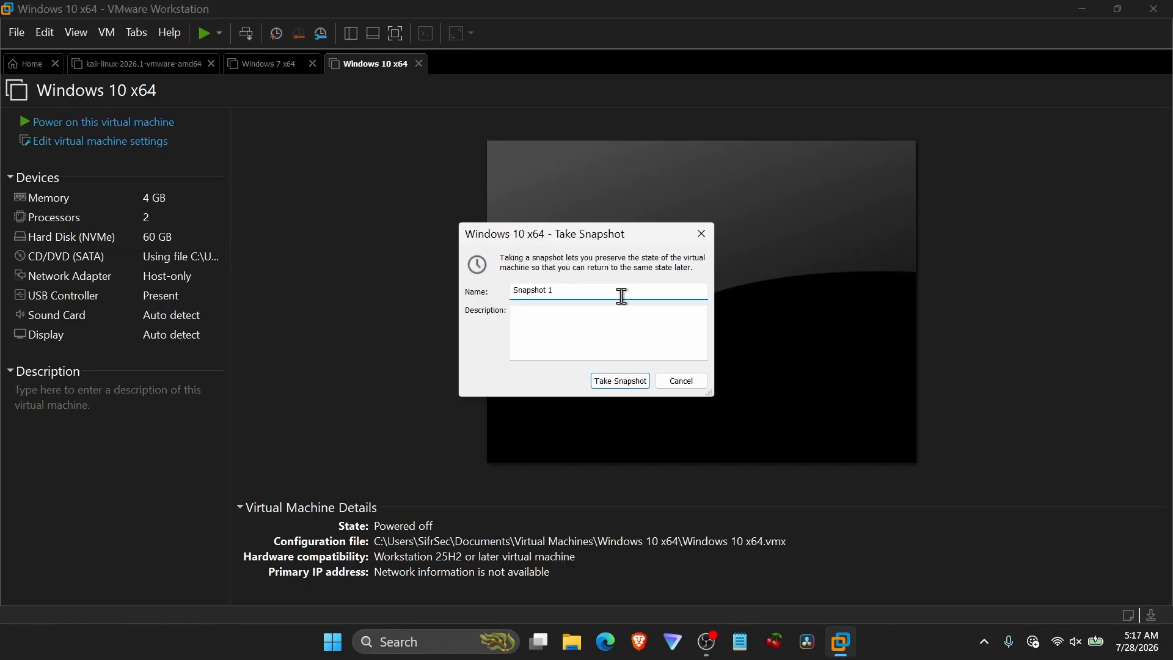
pyautogui.write('- Clean Install')
pyautogui.click(550, 347)
pyautogui.write('Clean install ')
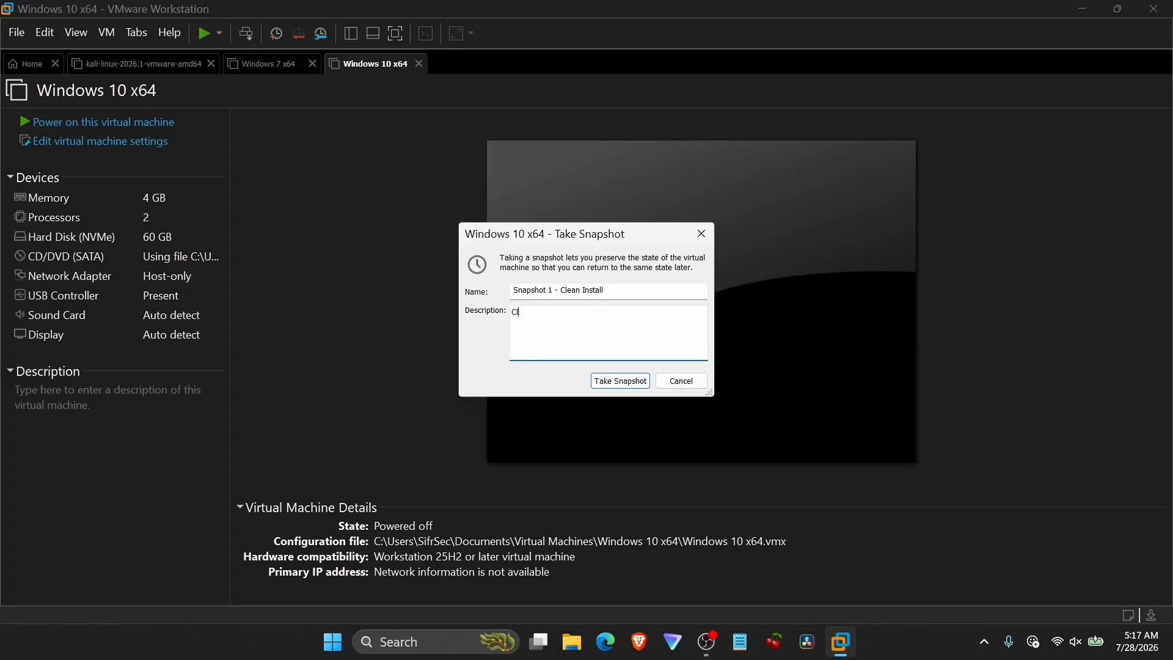
pyautogui.write('of windows 10, adn')
pyautogui.press('BackSpace')
pyautogui.press('BackSpace')
pyautogui.write('nd disabled firewall.')
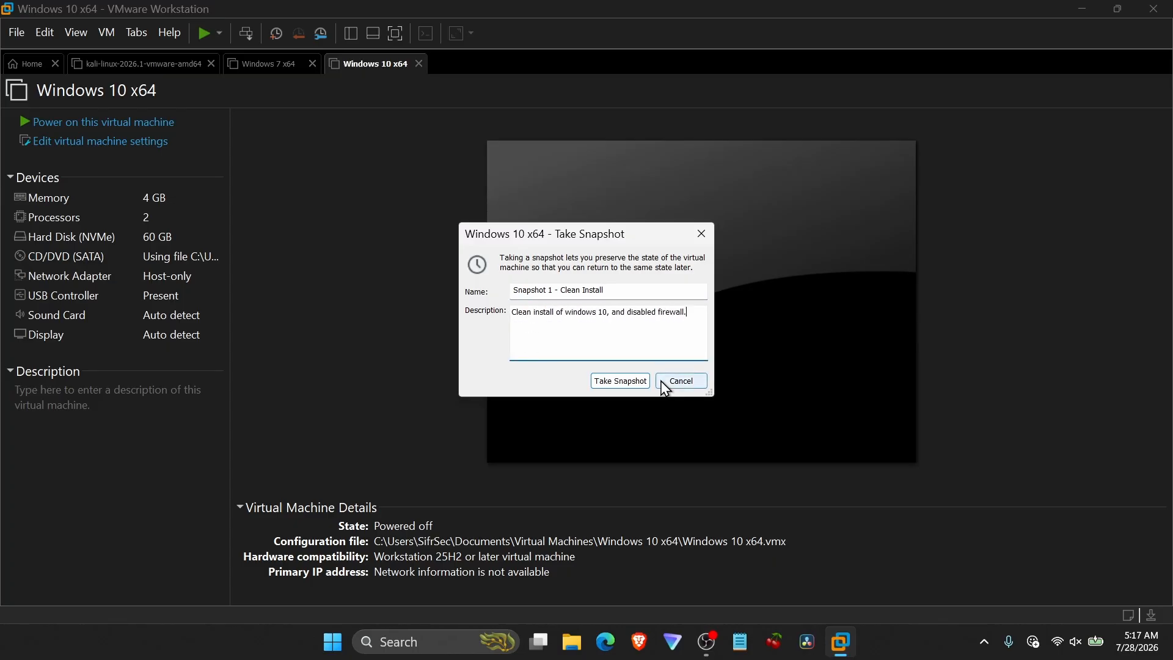
pyautogui.click(611, 383)
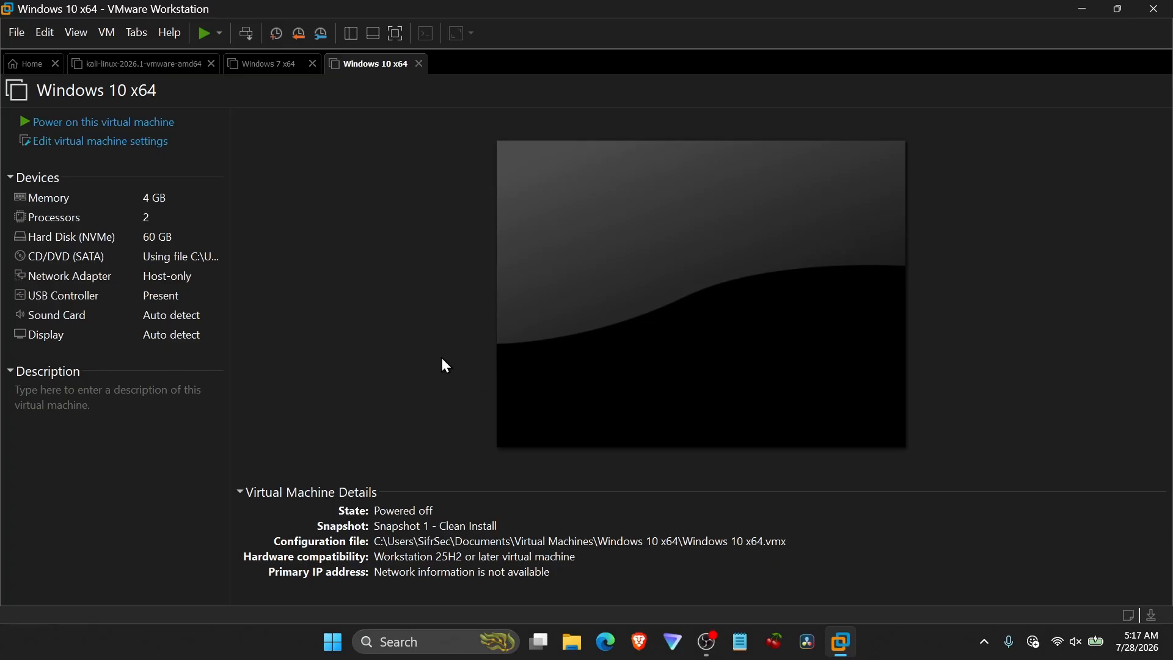
# Revert the Windows 10 VM to Snapshot 1 - Clean Install, confirming the restore, and close VMware Workstation.
pyautogui.click(107, 33)
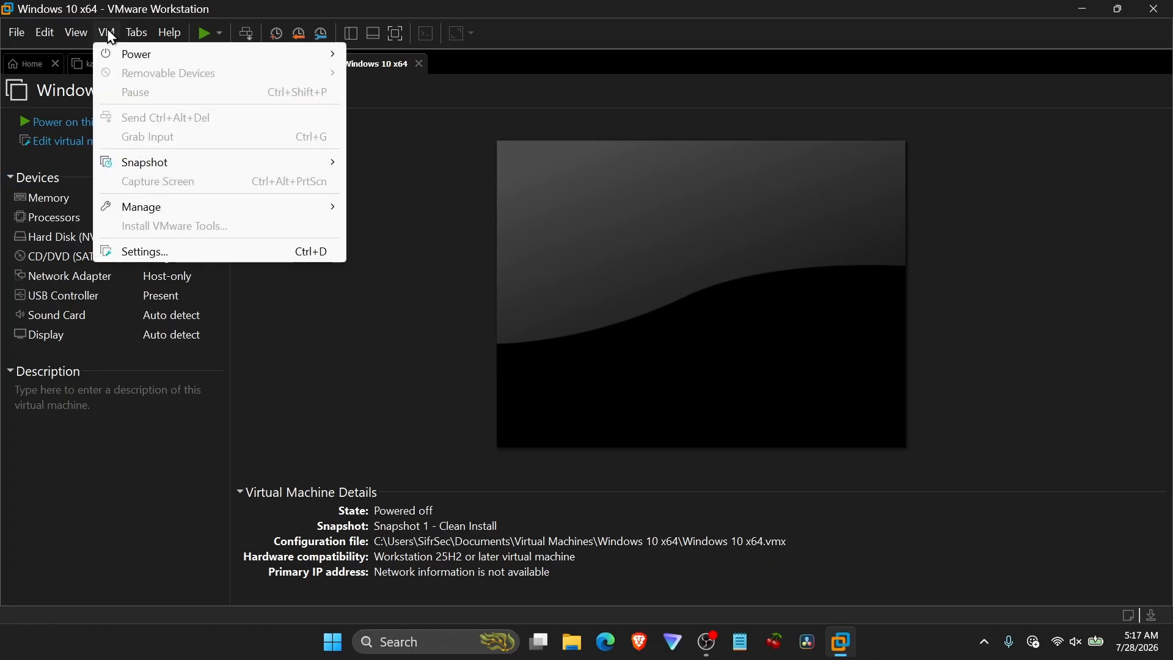
pyautogui.moveTo(170, 171)
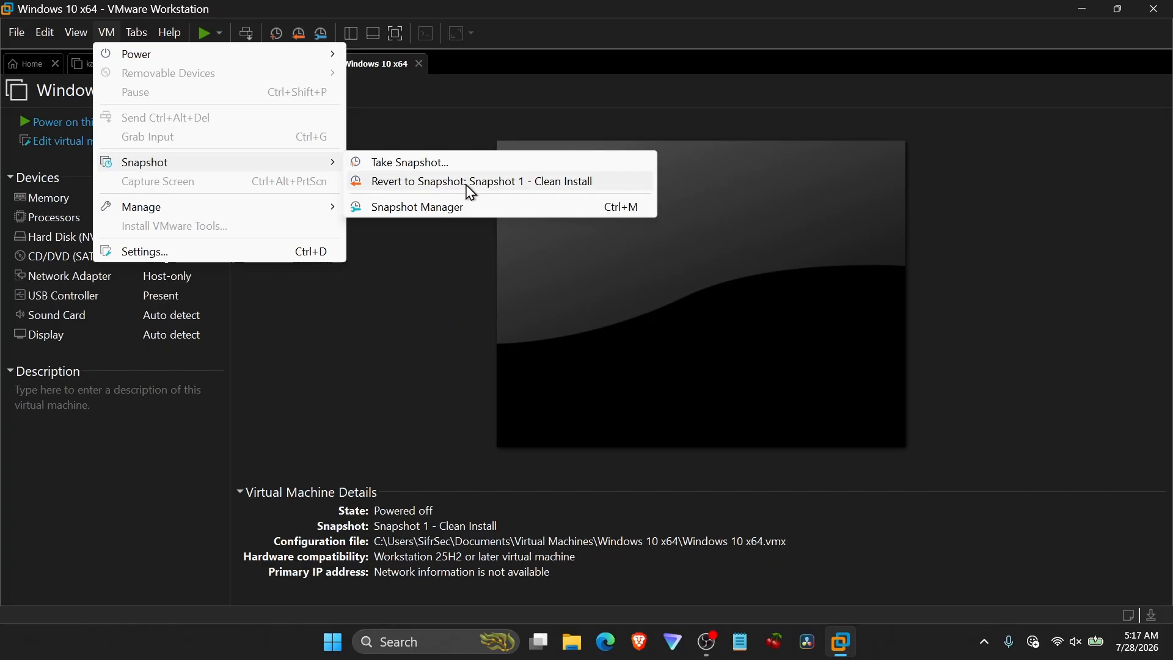
pyautogui.click(604, 181)
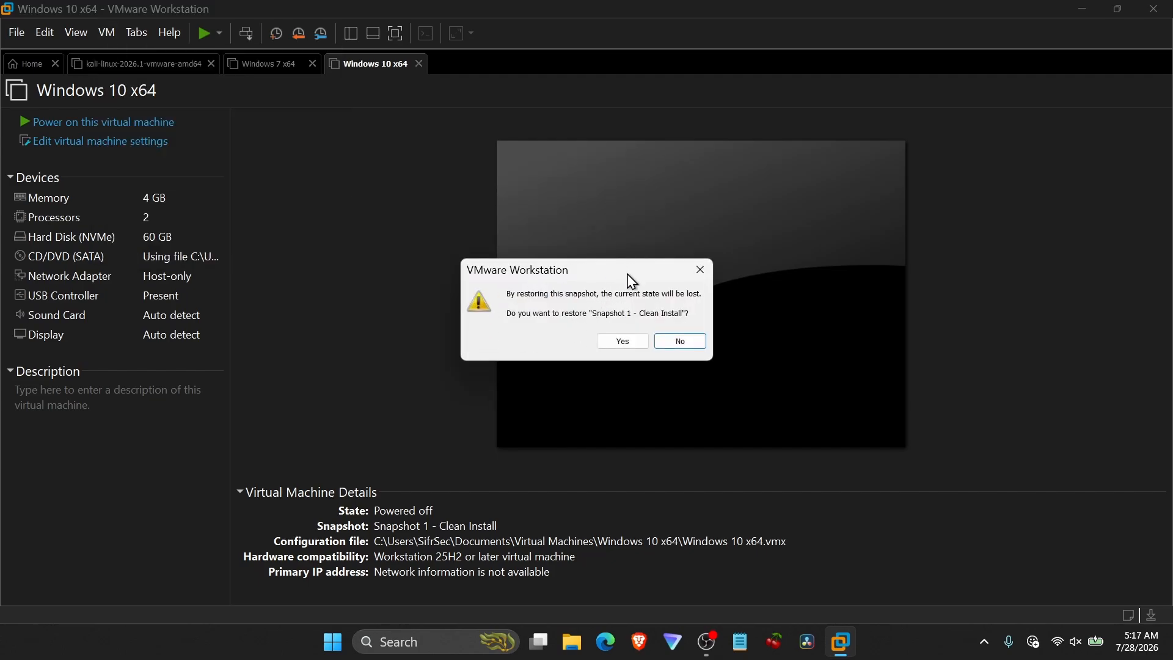
pyautogui.click(638, 341)
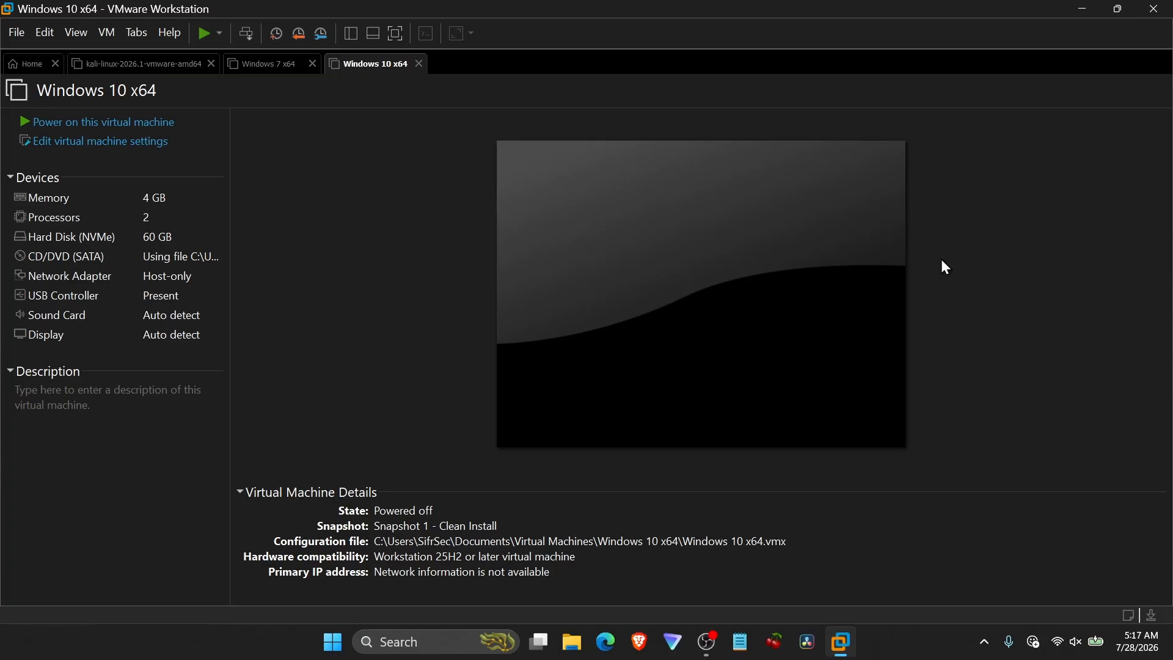
pyautogui.click(1154, 9)
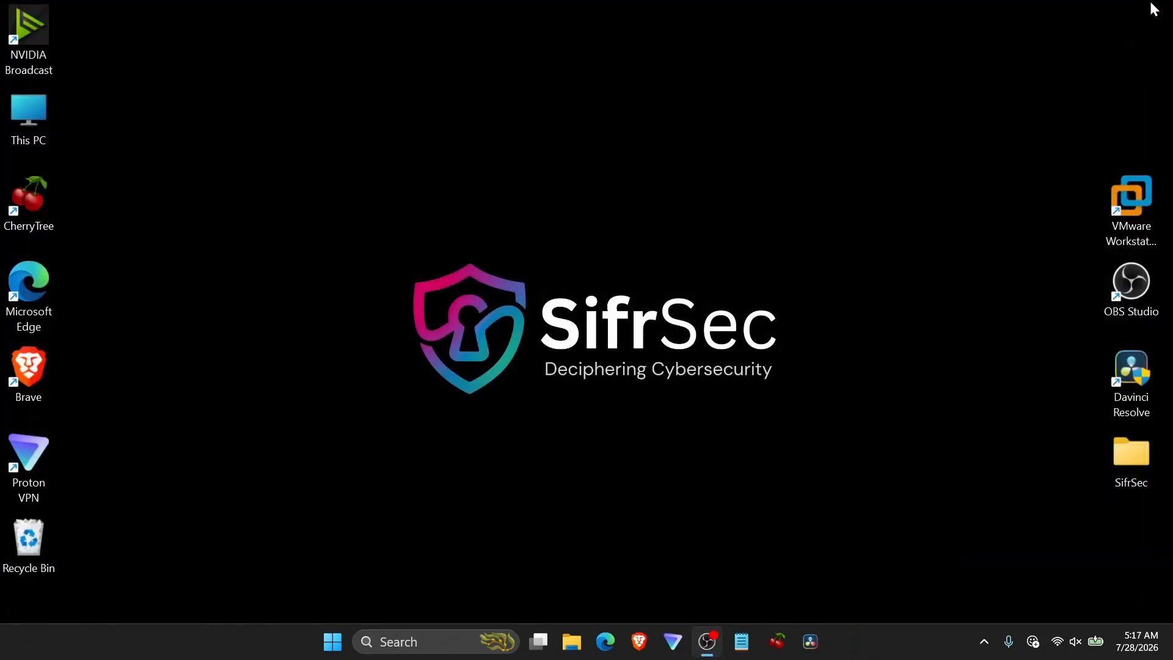